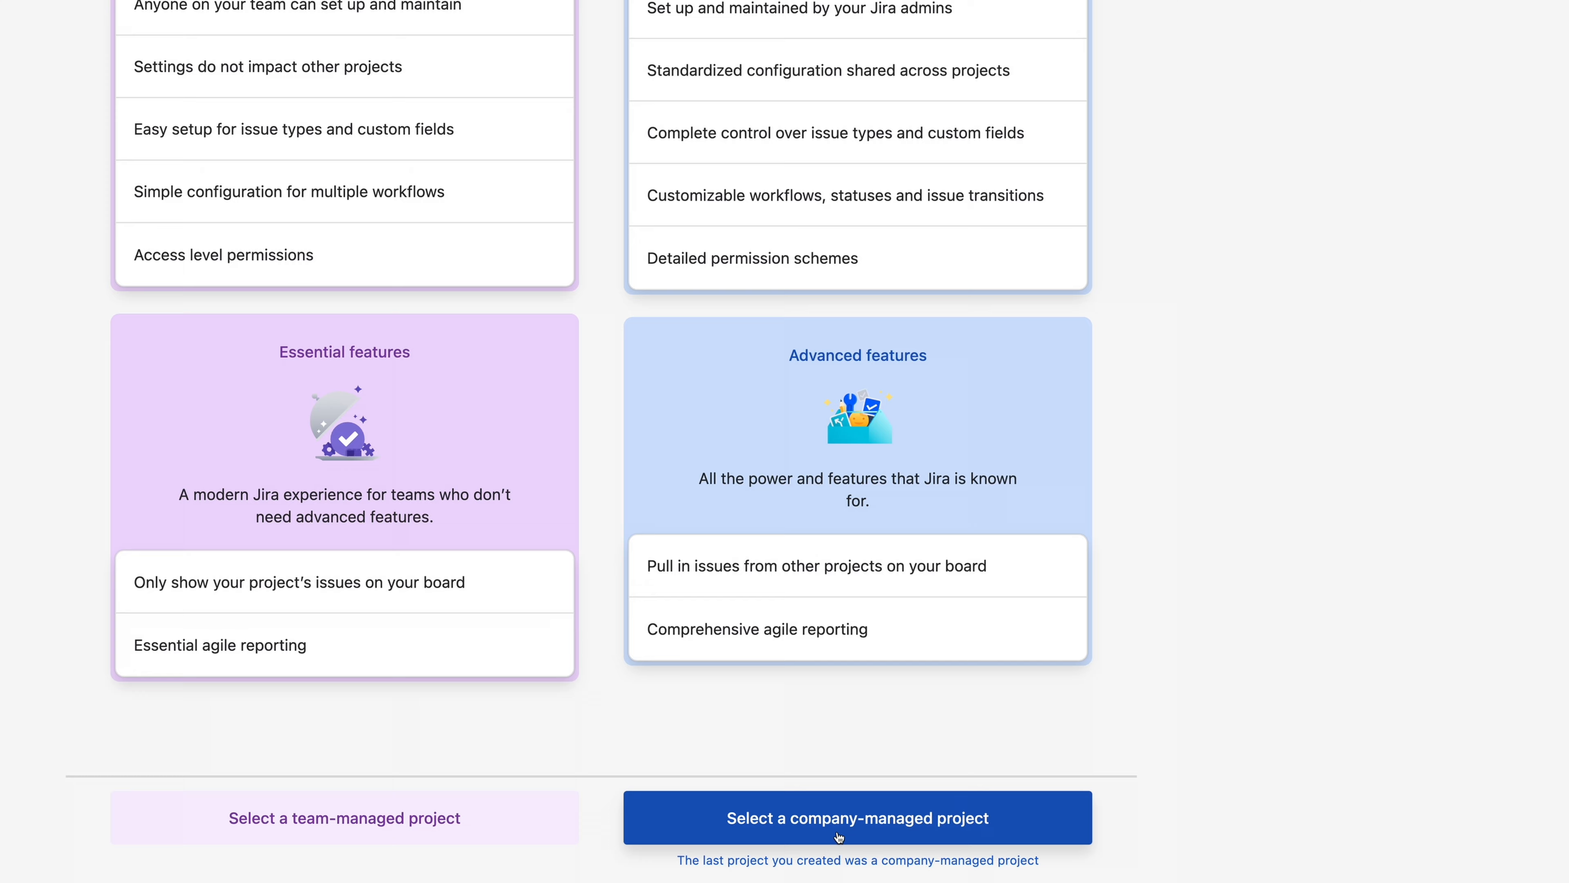
Name the new company-managed project Demo Scrum.
type("Demo Sc")
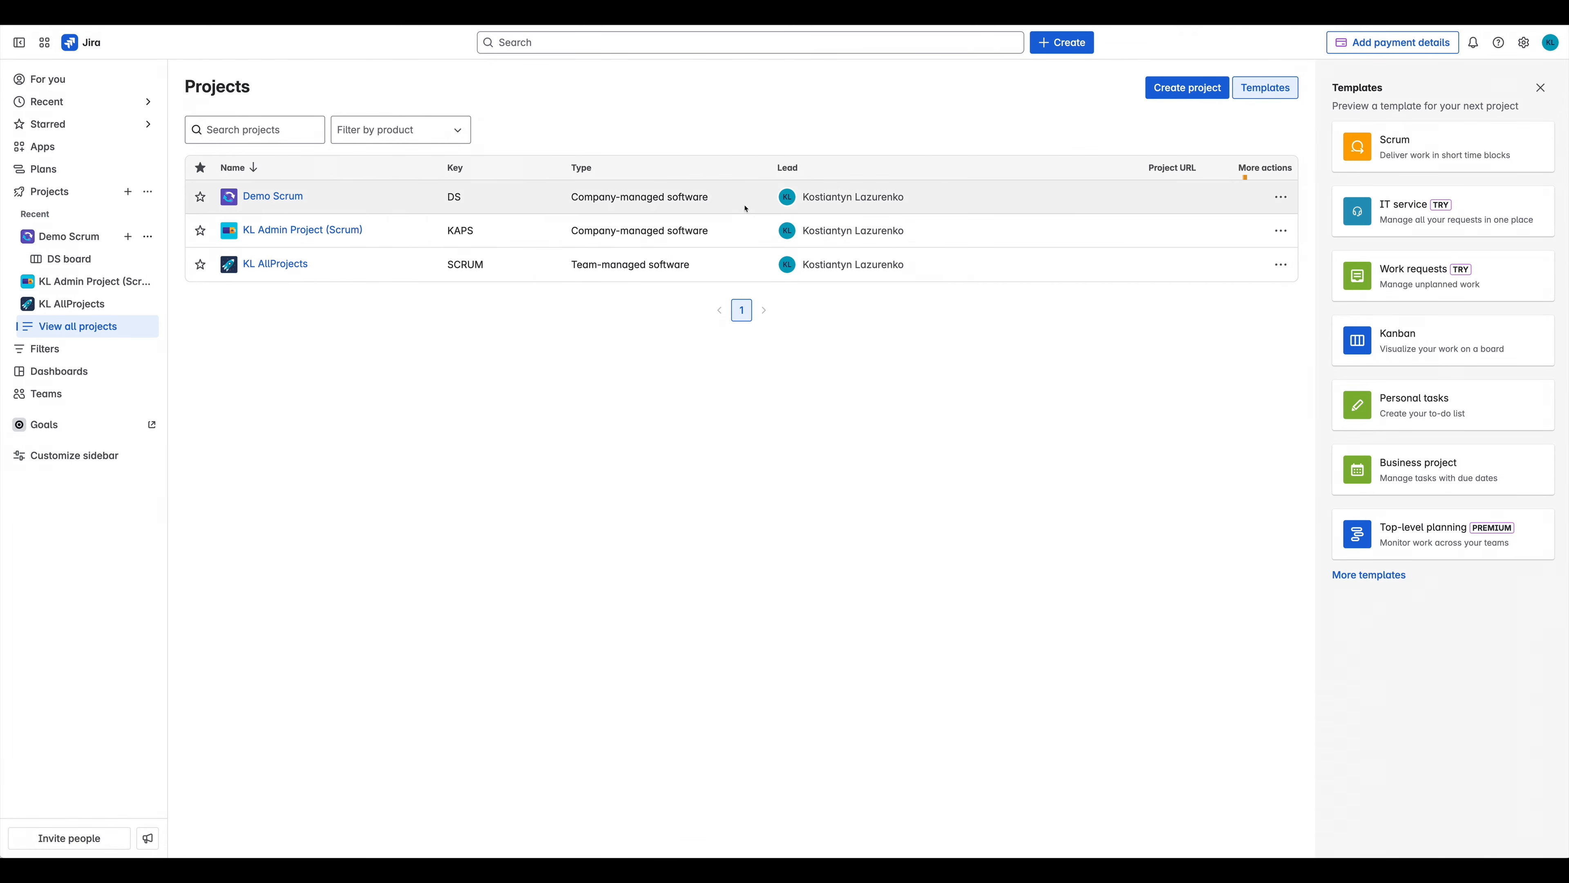
Open the work item types in the project settings of Demo Scrum.
left_click(1281, 196)
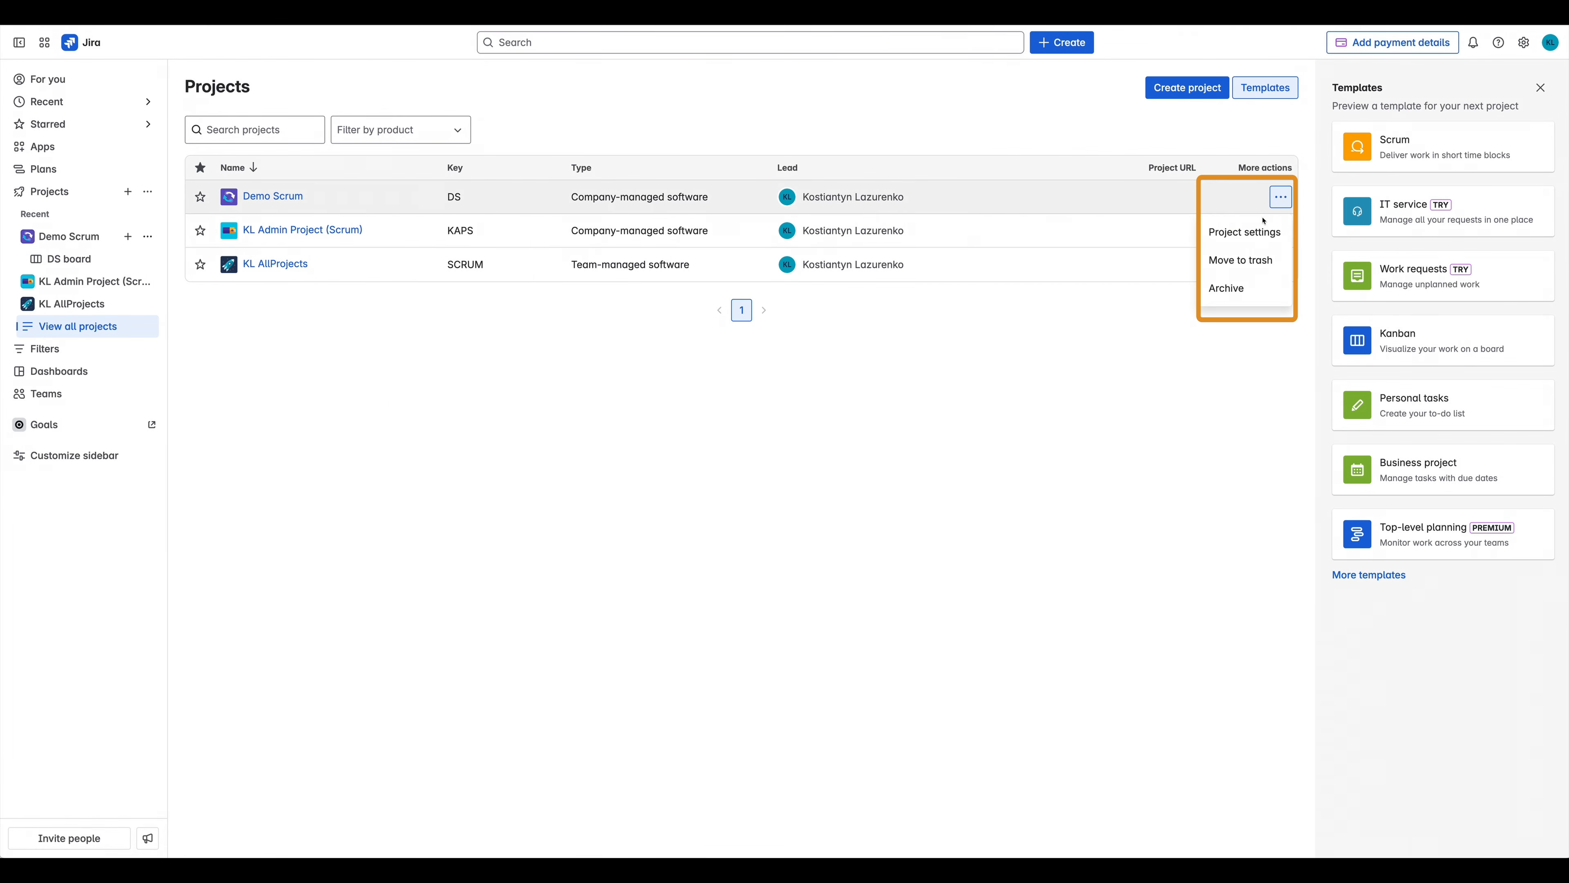
left_click(1254, 242)
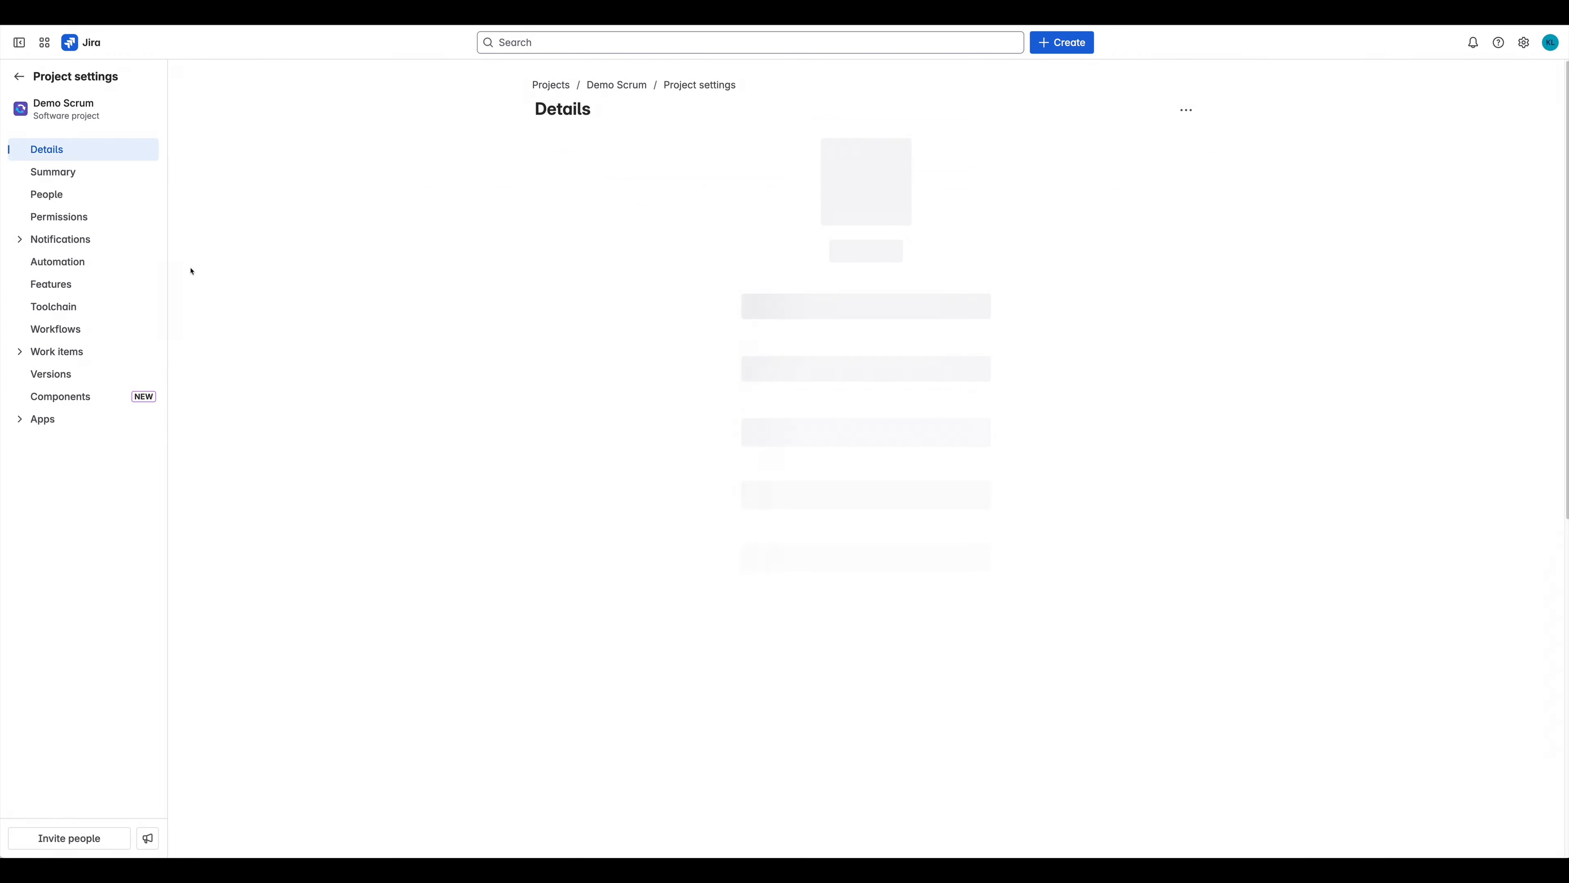
left_click(20, 353)
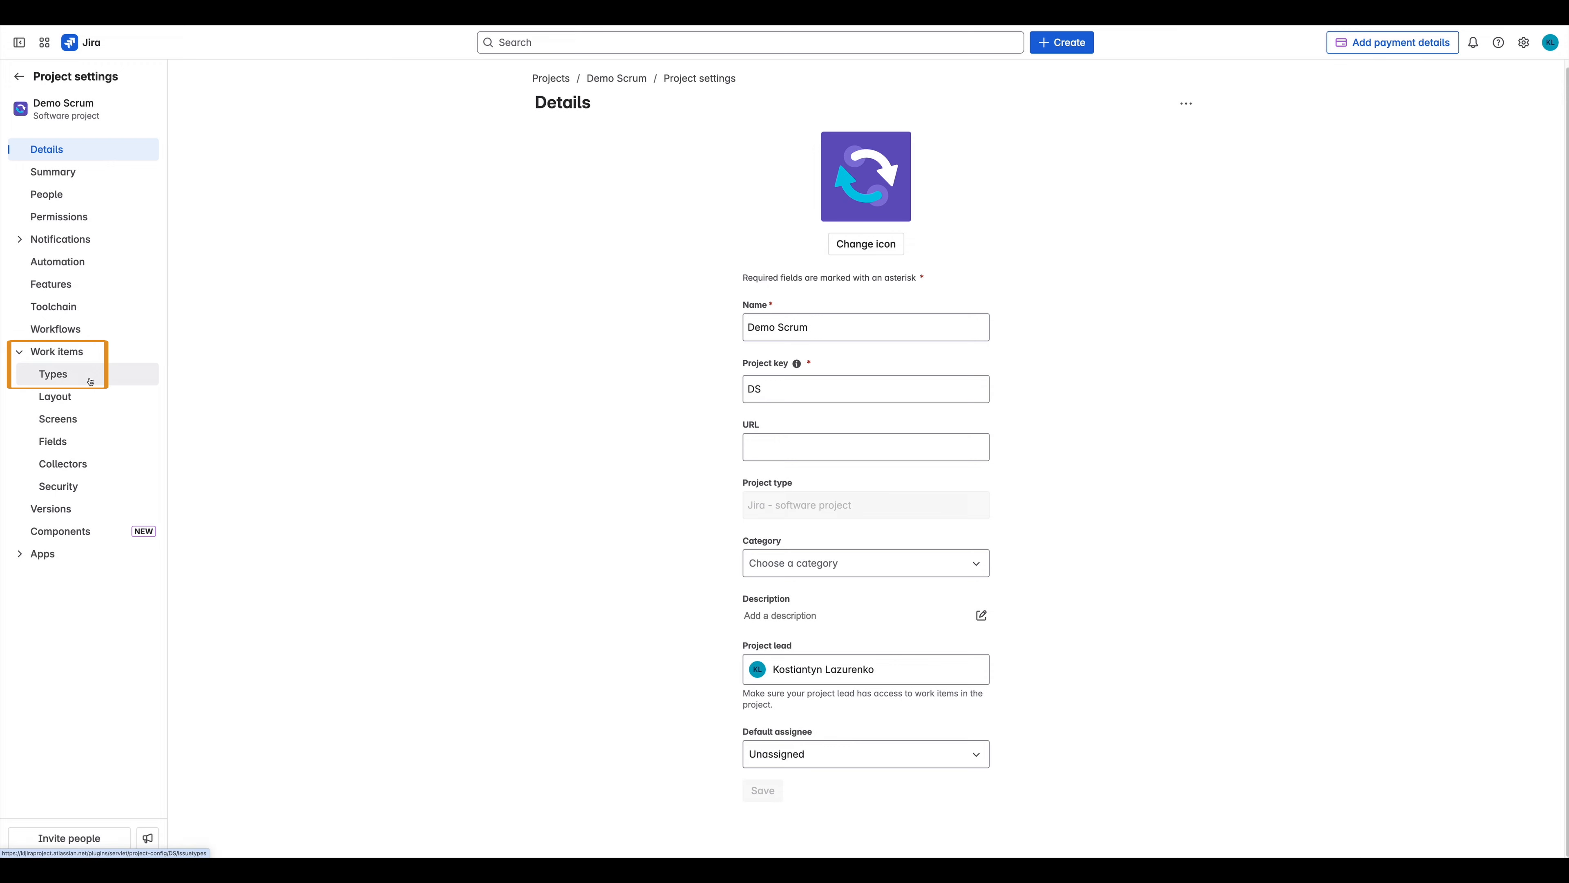
left_click(90, 382)
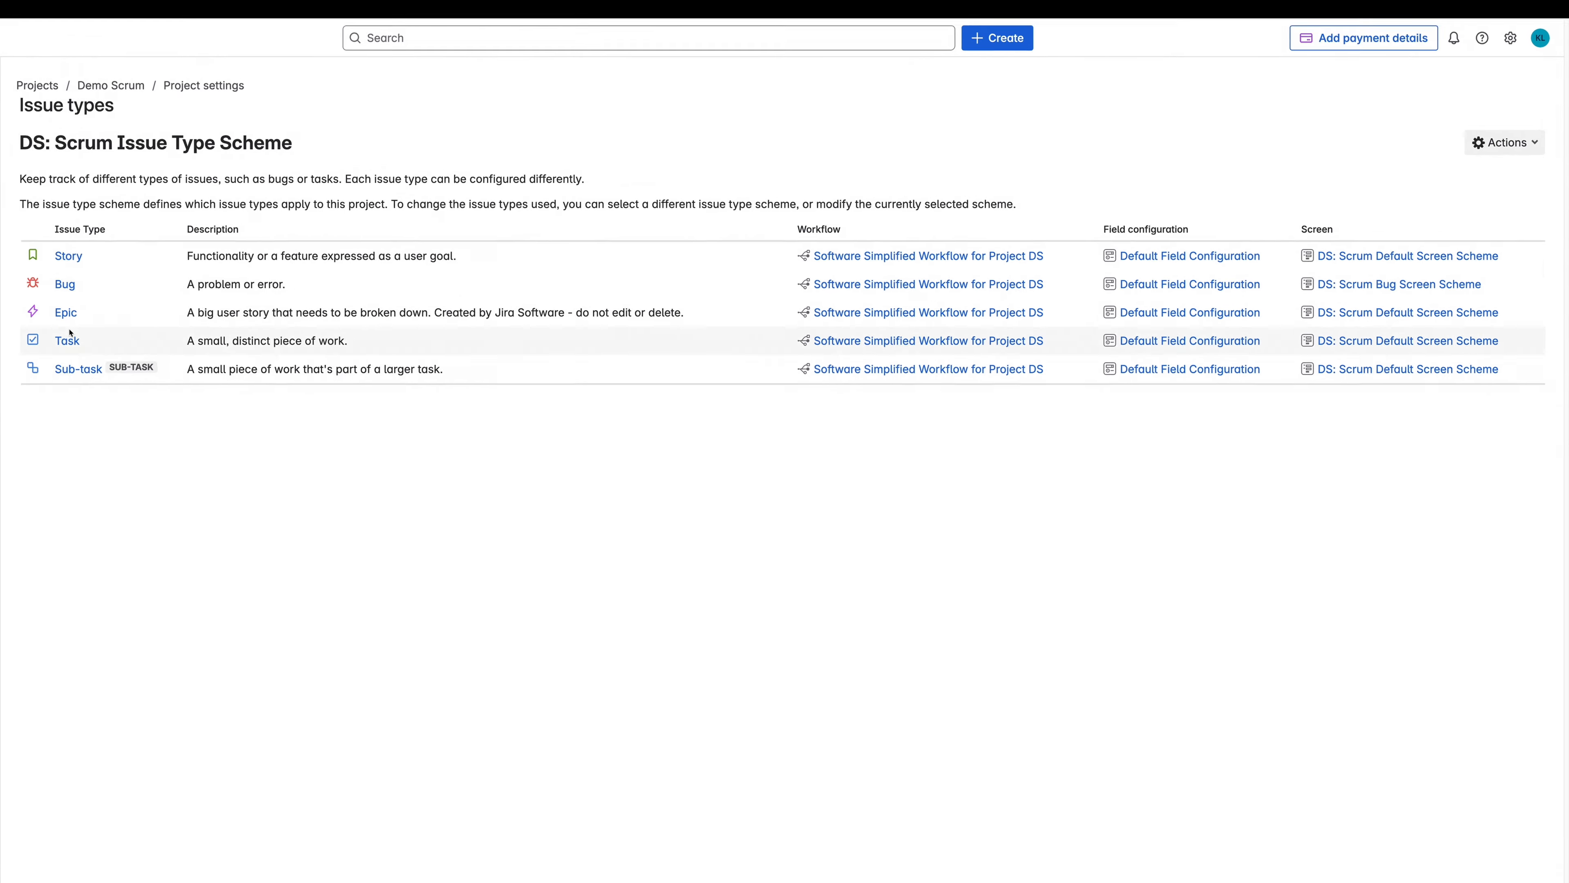
Add the Feature issue type between Bug and Epic in the project's Scrum issue type scheme and save it.
left_click(1528, 157)
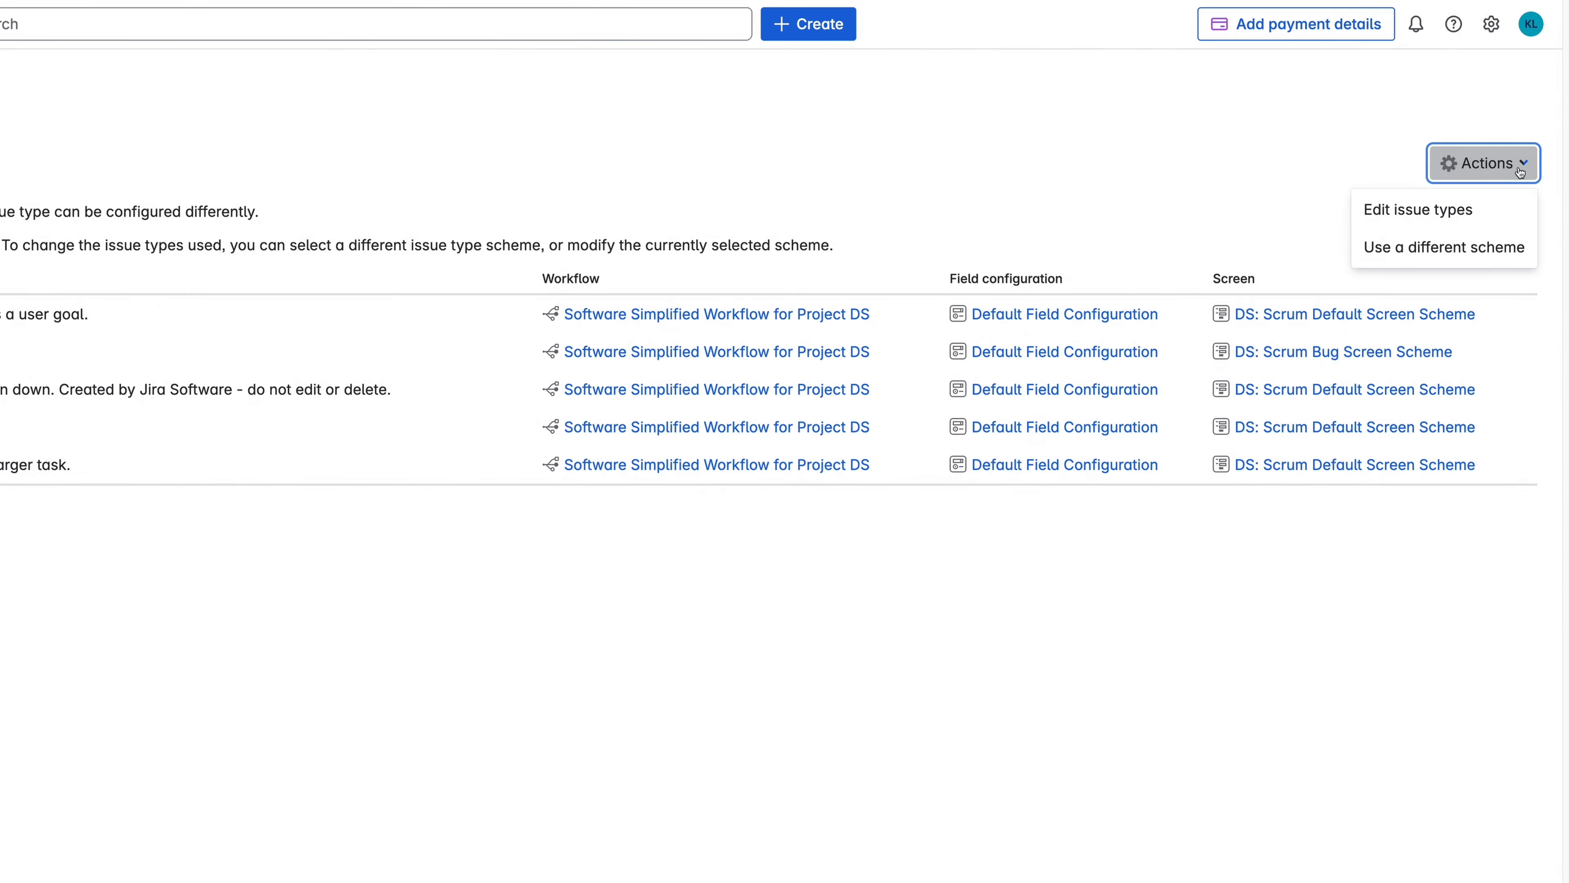
left_click(1487, 210)
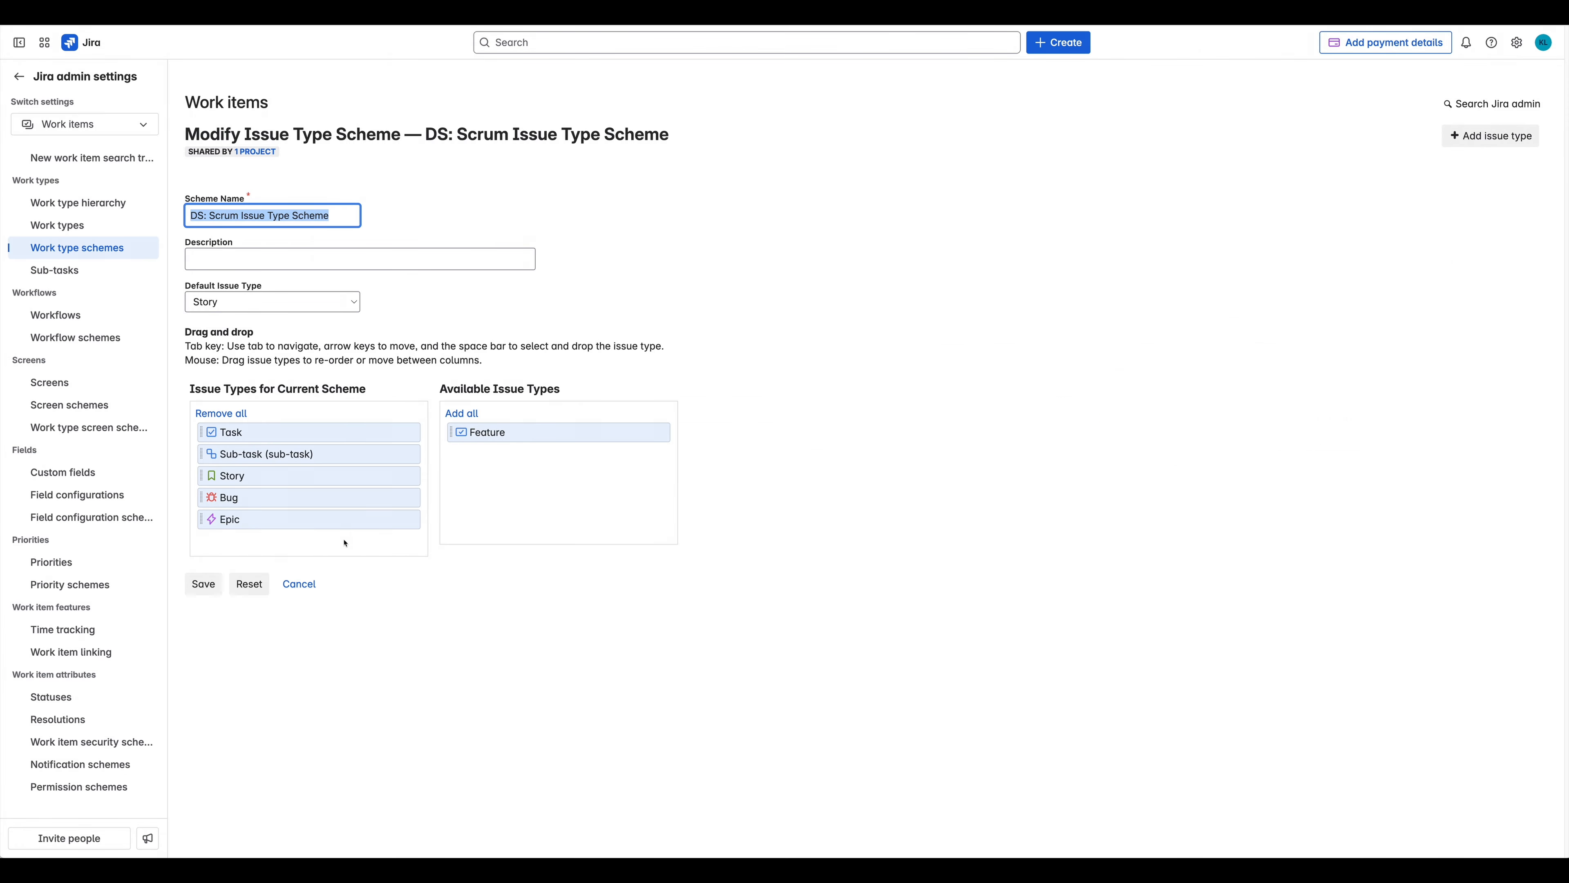
left_click_drag(529, 430, 278, 523)
left_click(203, 606)
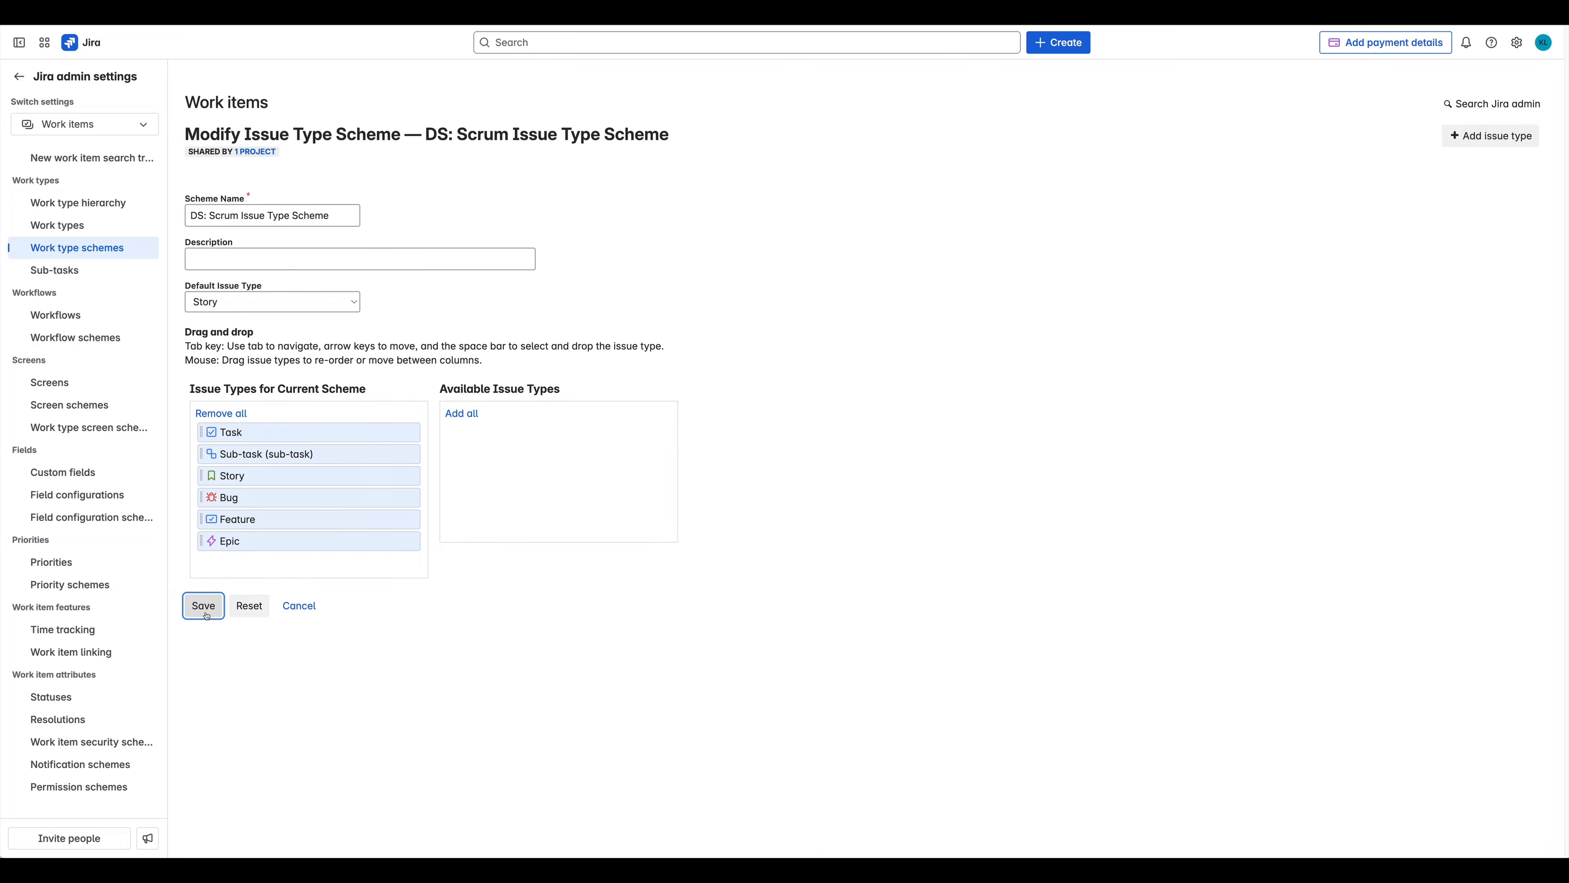
View the diagram of the Software Simplified Workflow for Project DS in the project's workflow settings.
left_click(74, 333)
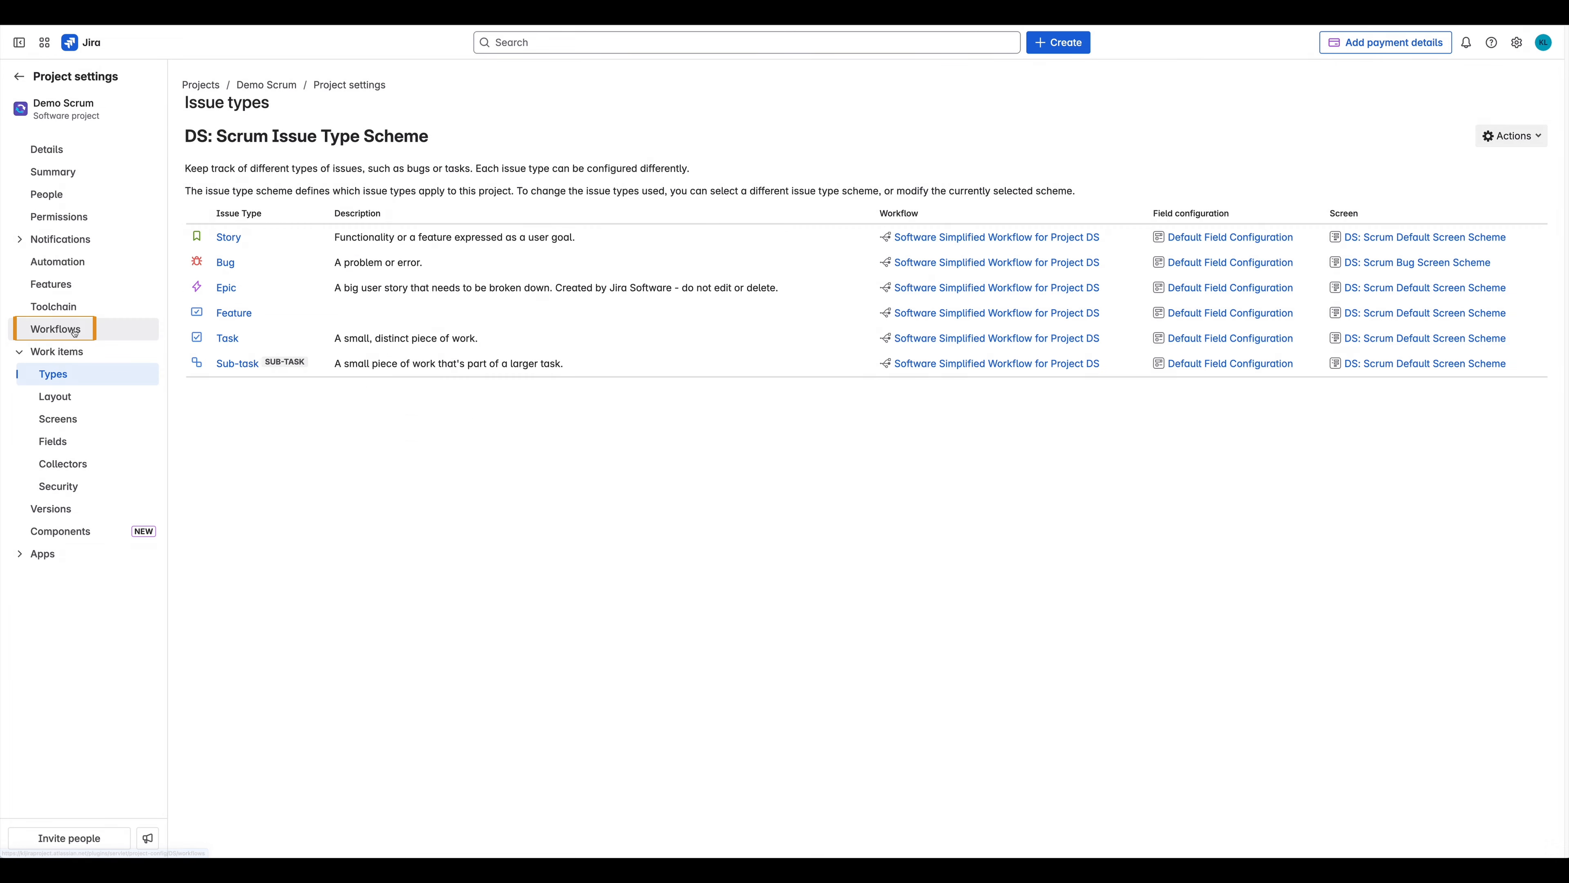
left_click(497, 332)
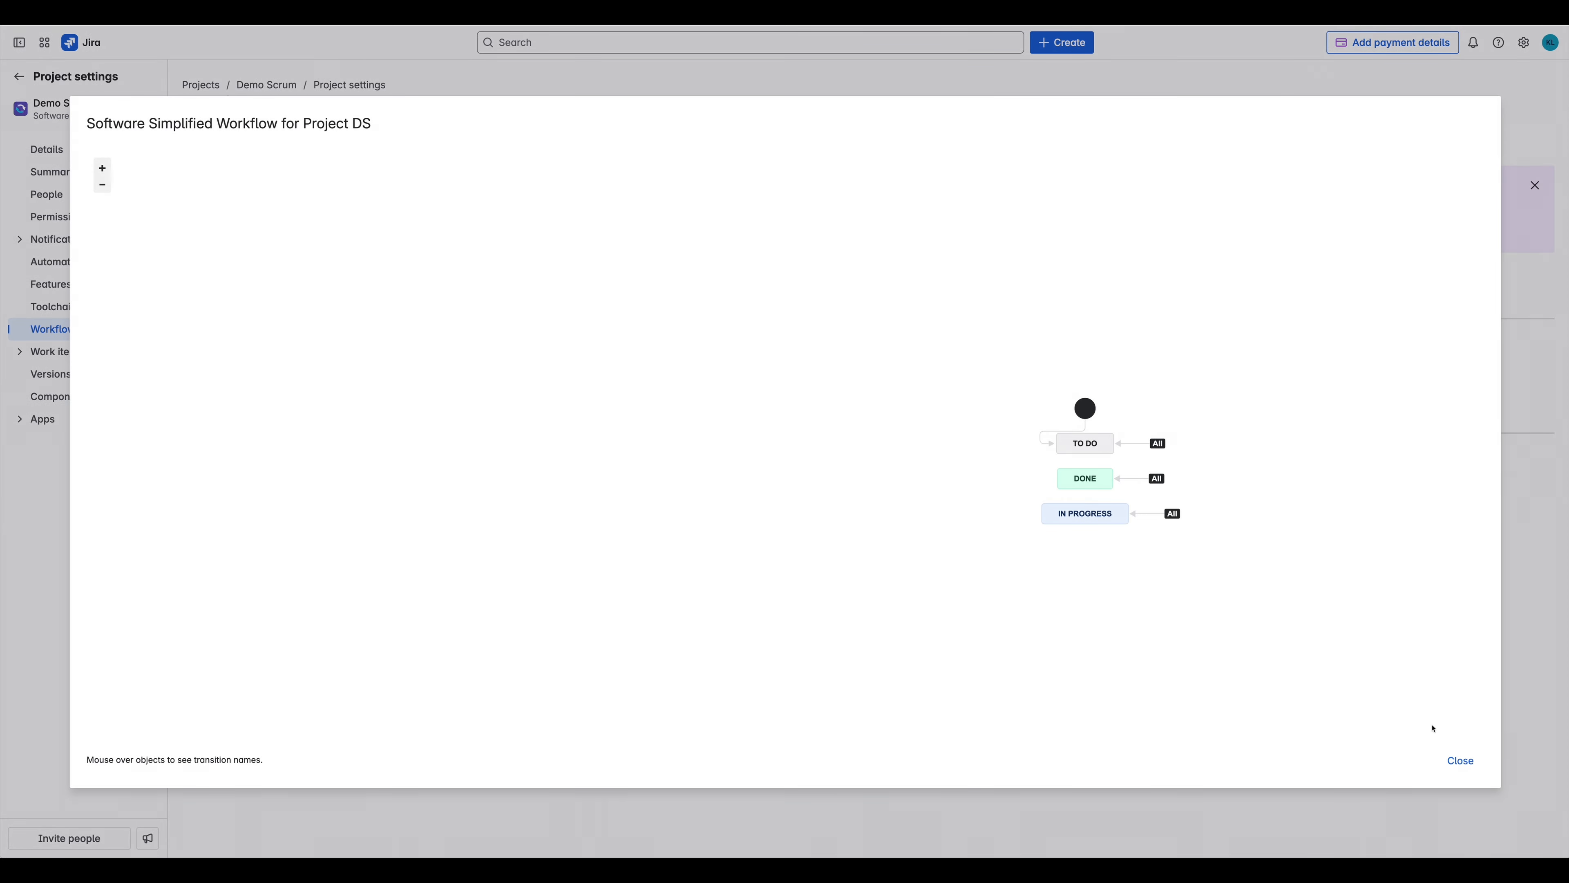
left_click(1461, 761)
Add the existing classic default workflow to the project's workflow scheme and assign it to the Feature issue type.
left_click(229, 274)
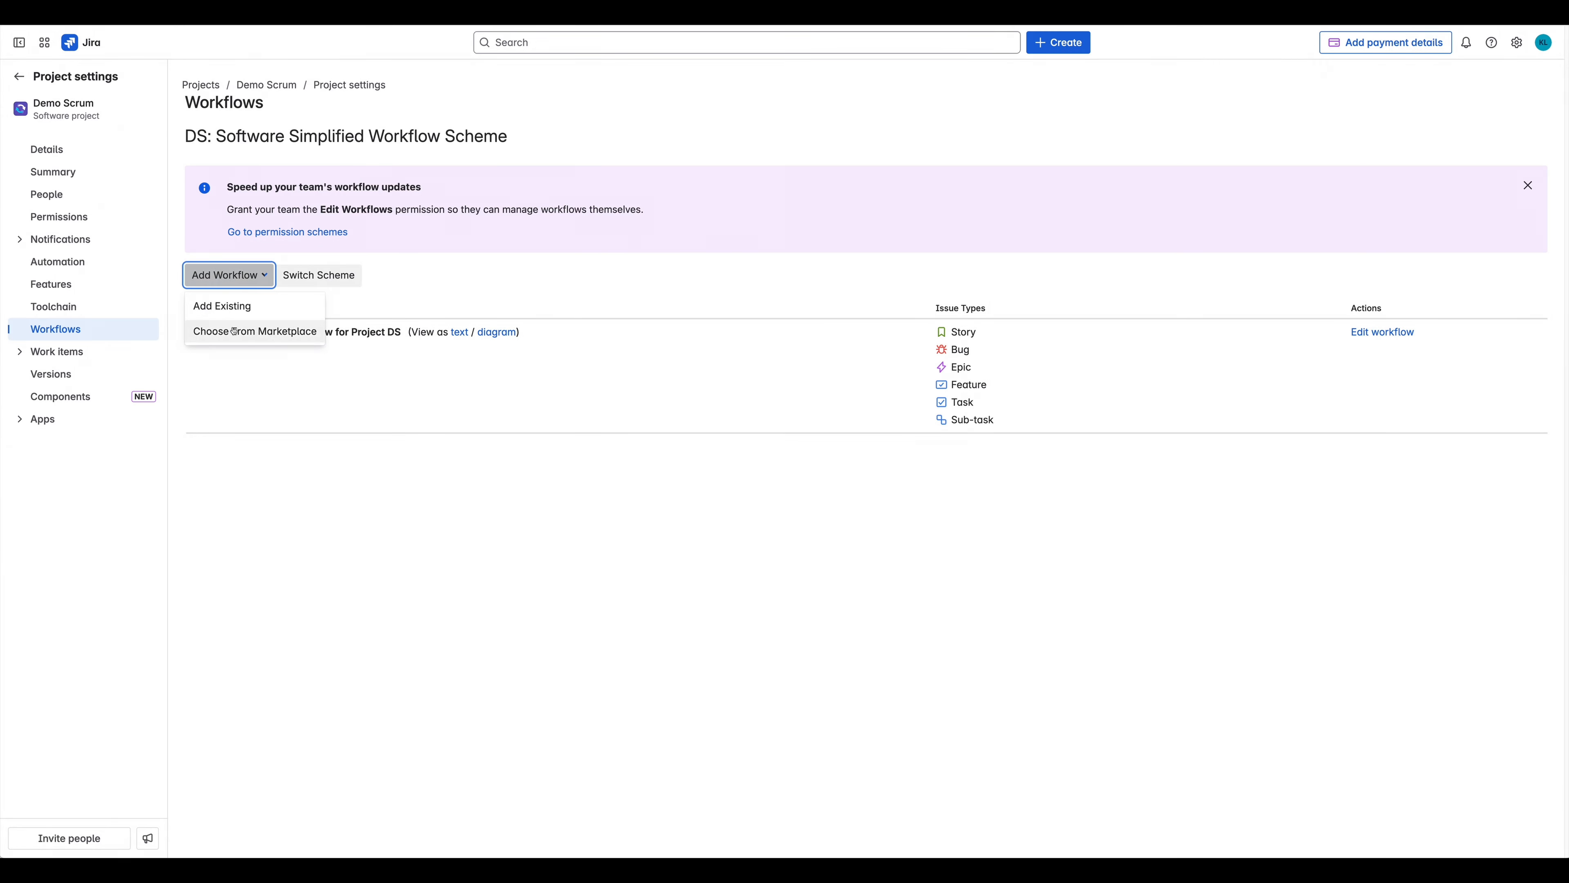
left_click(222, 305)
left_click(572, 355)
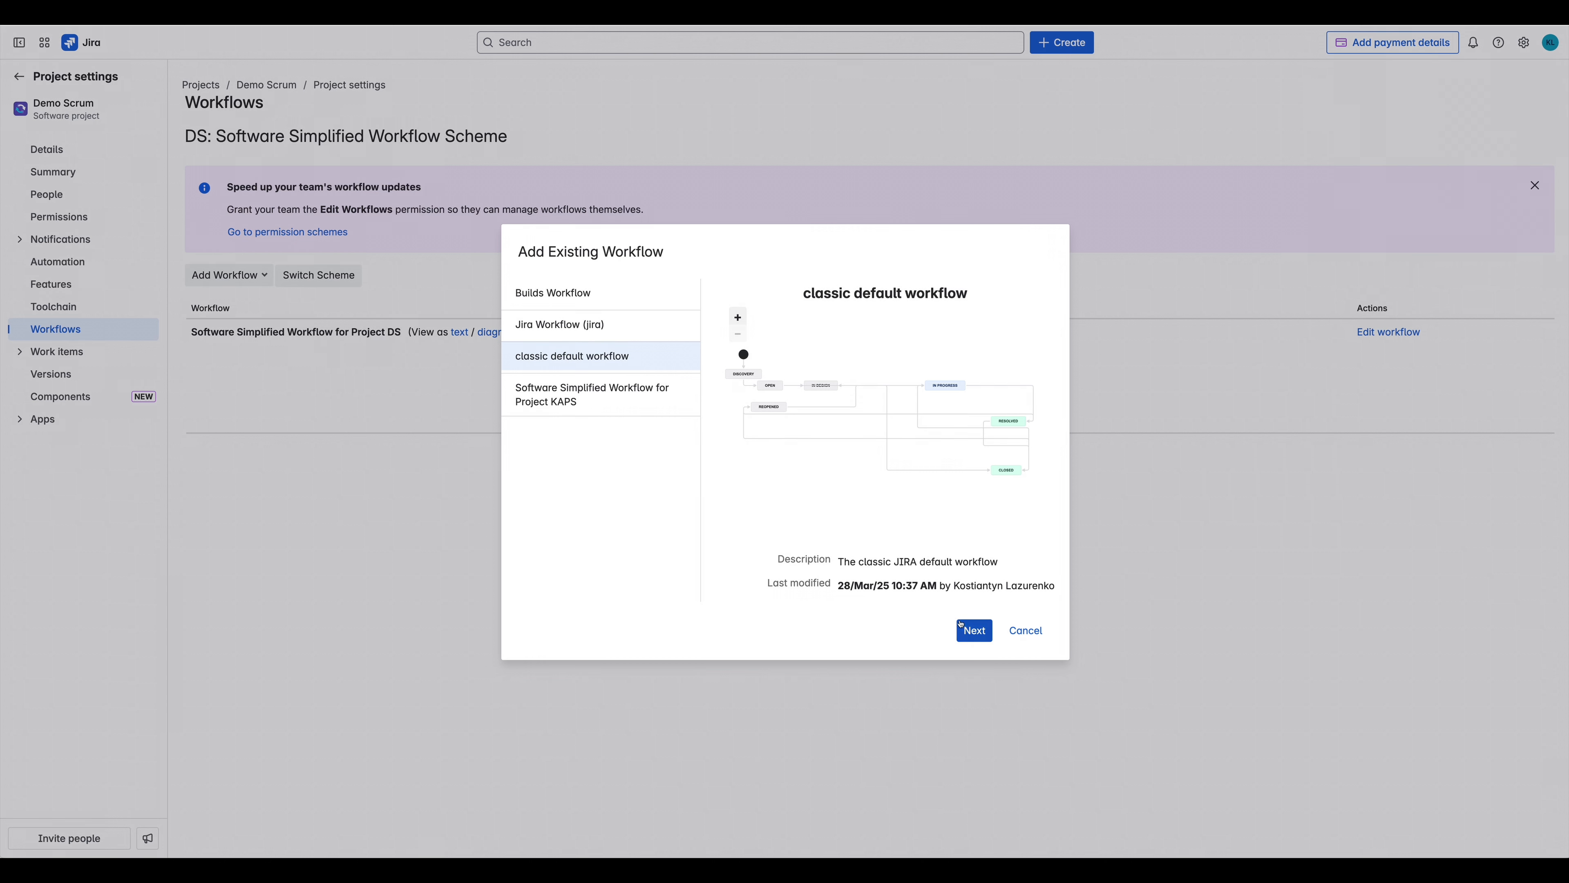
left_click(974, 629)
left_click(619, 426)
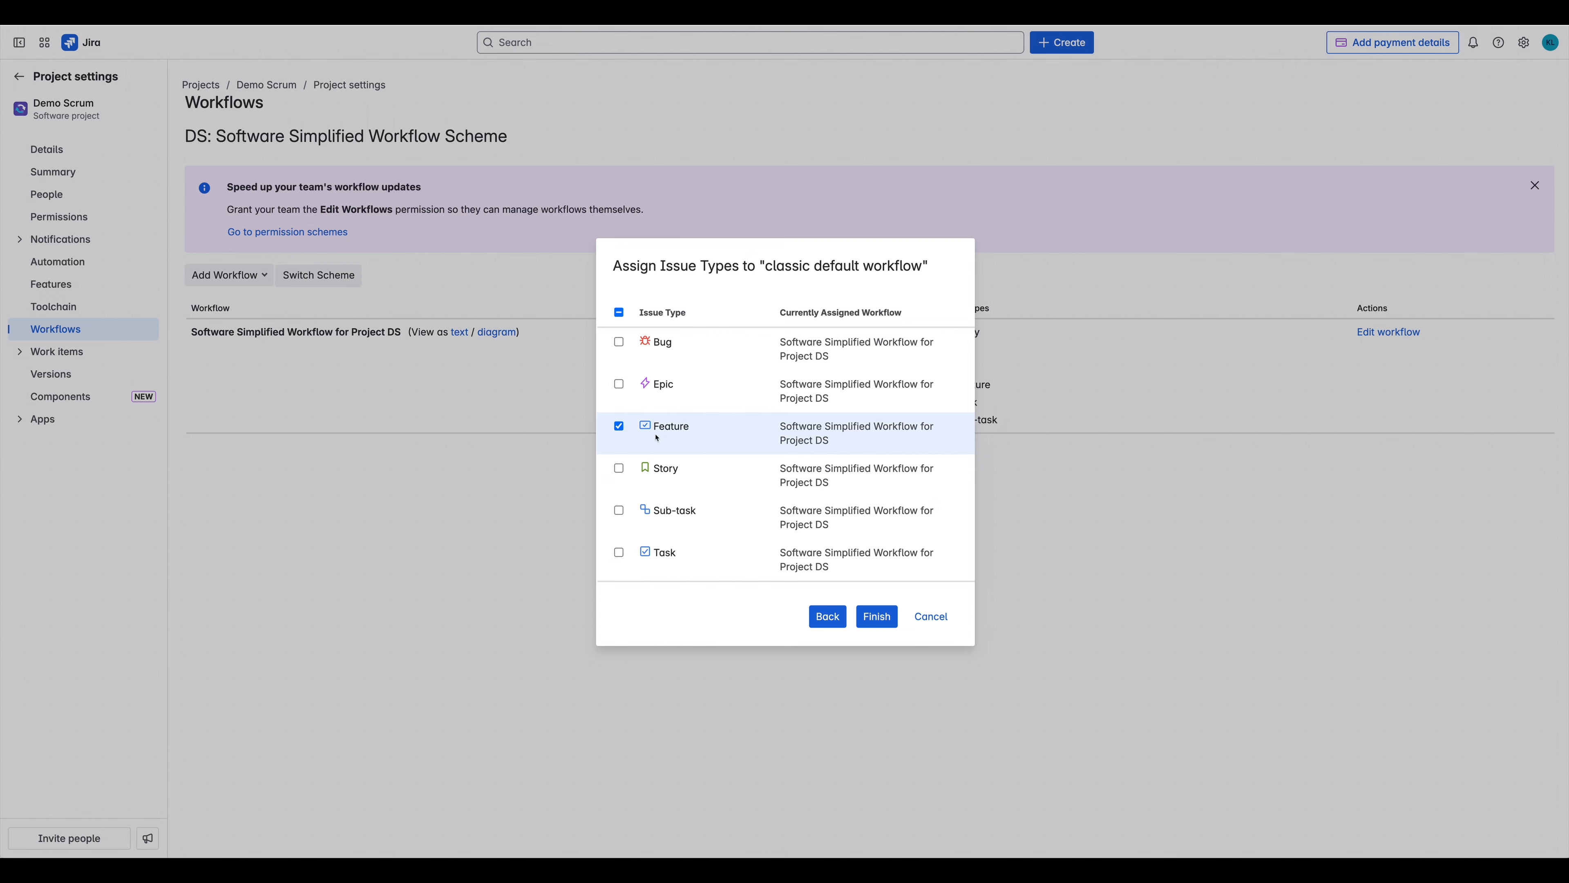
left_click(885, 618)
left_click(888, 623)
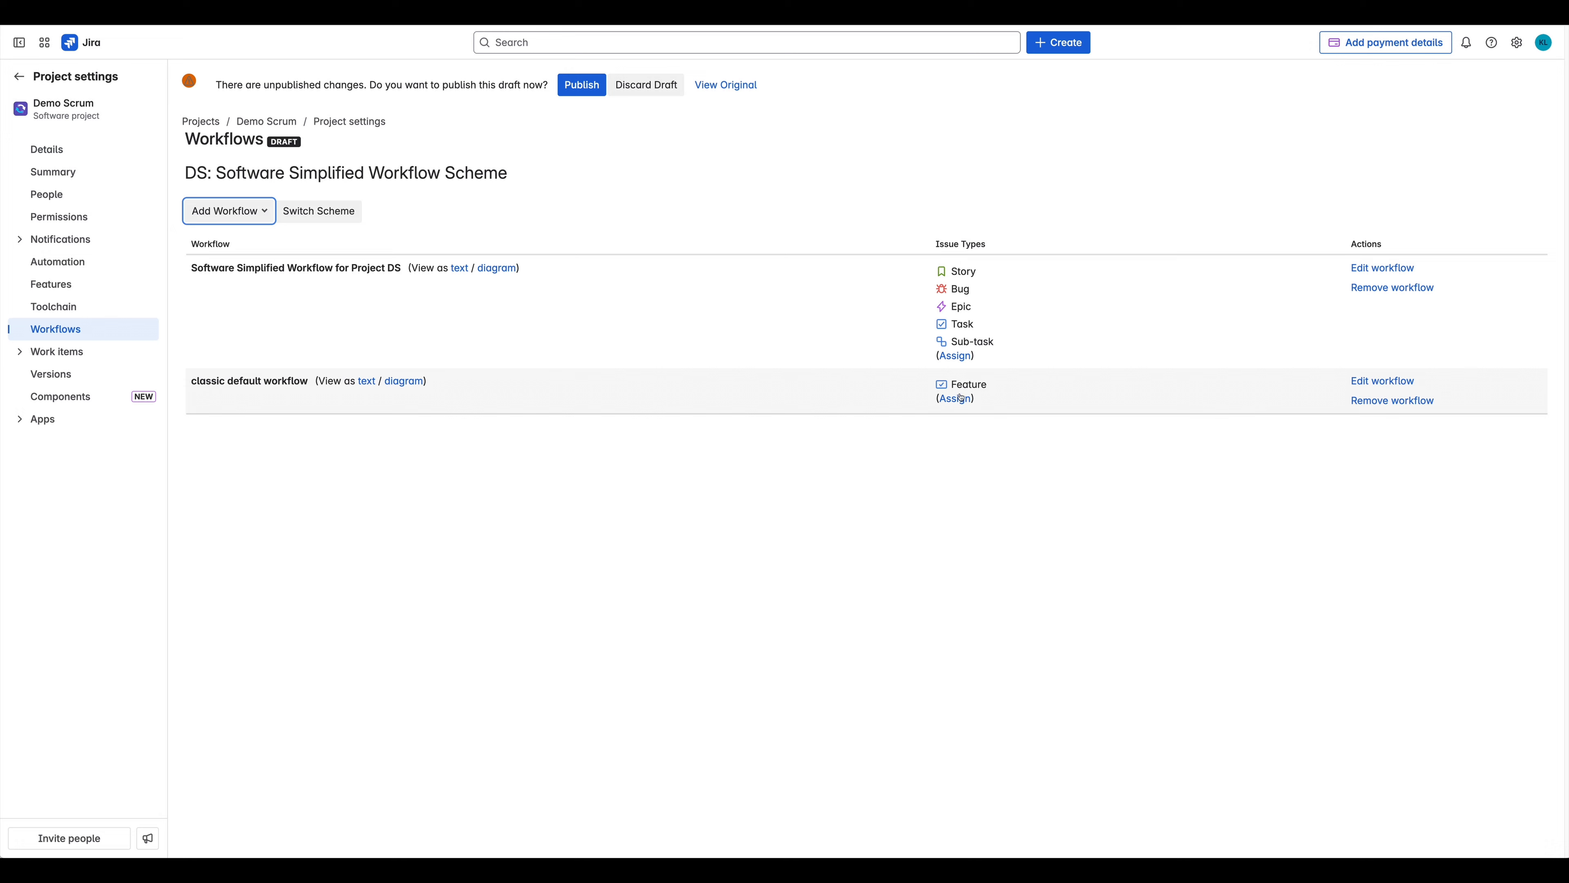
Check the classic default workflow's diagram and open that workflow for editing.
left_click(408, 383)
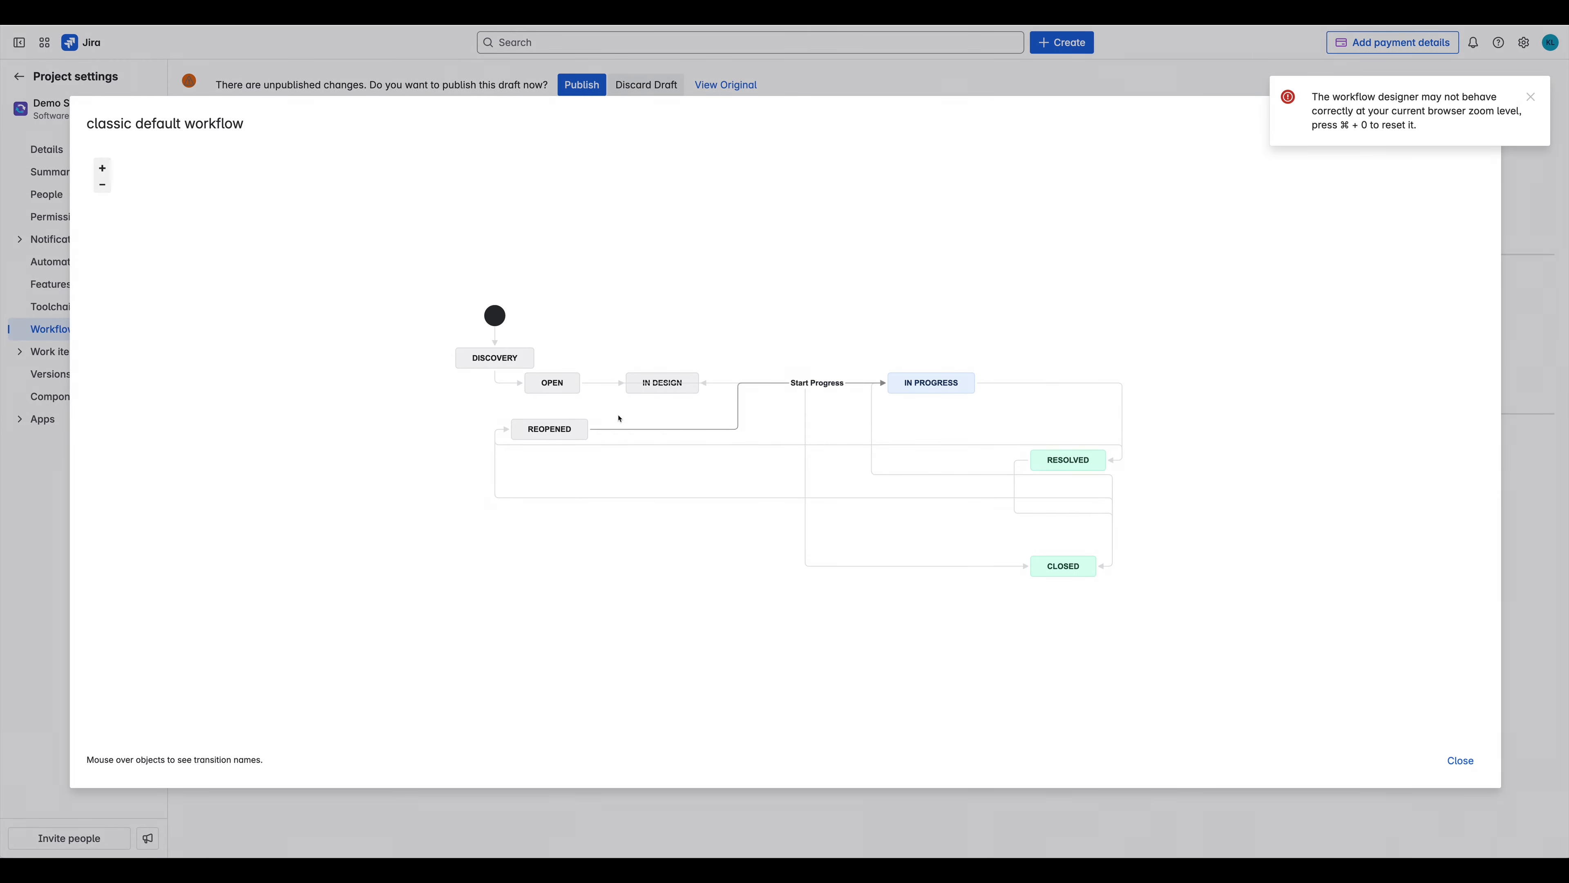
key("Escape")
left_click(1376, 383)
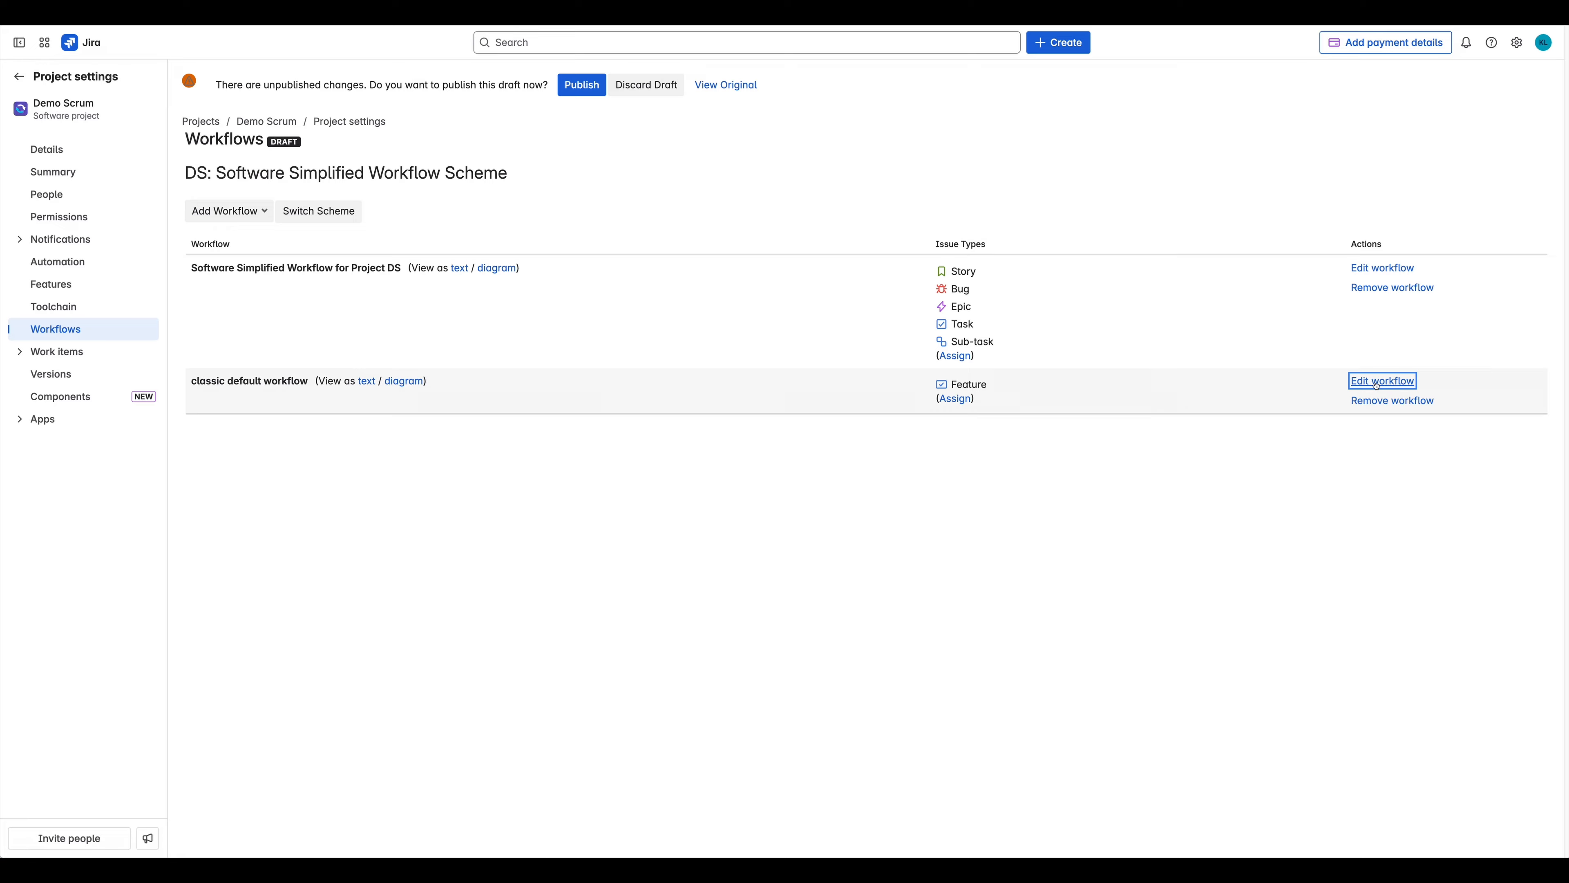
Create a new status Cancelled in the Done category, allowing all statuses to transition to it.
left_click(234, 306)
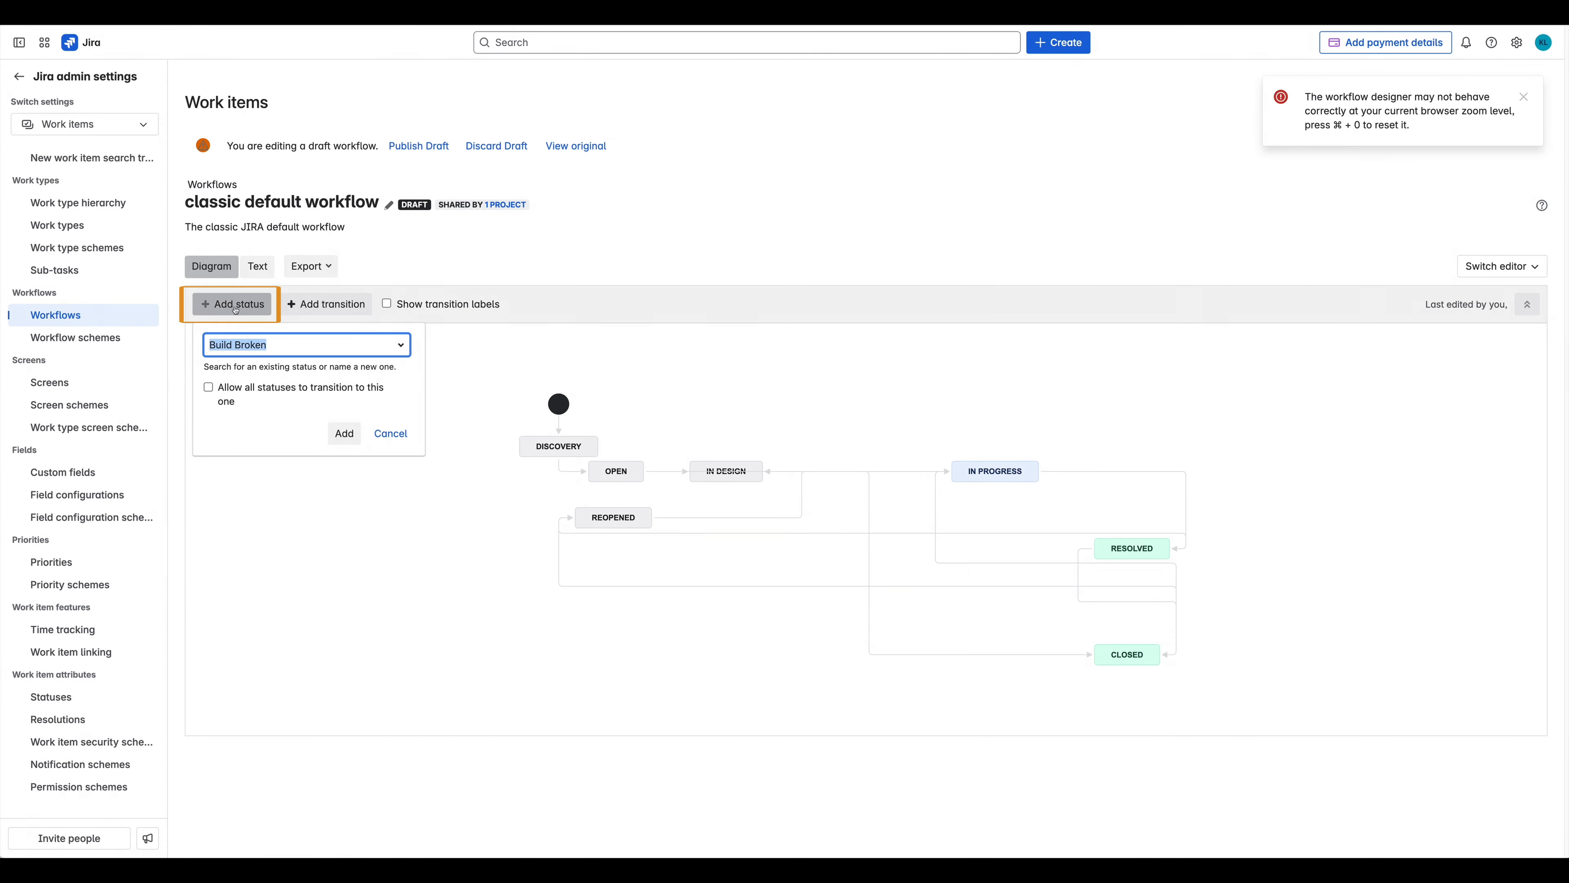
type("Cancelled")
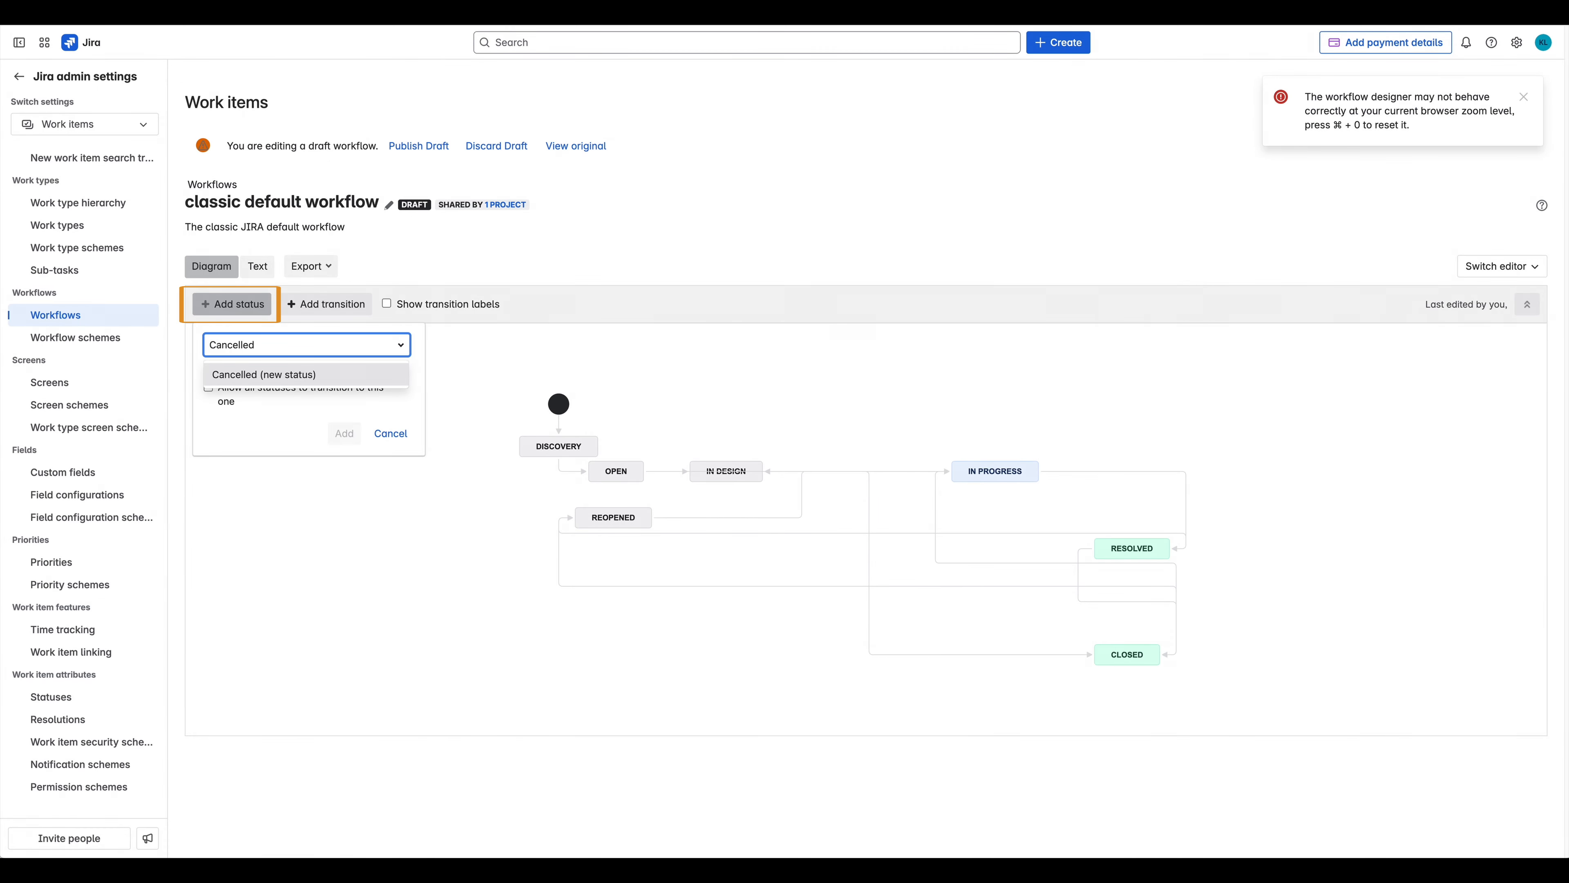
key("Return")
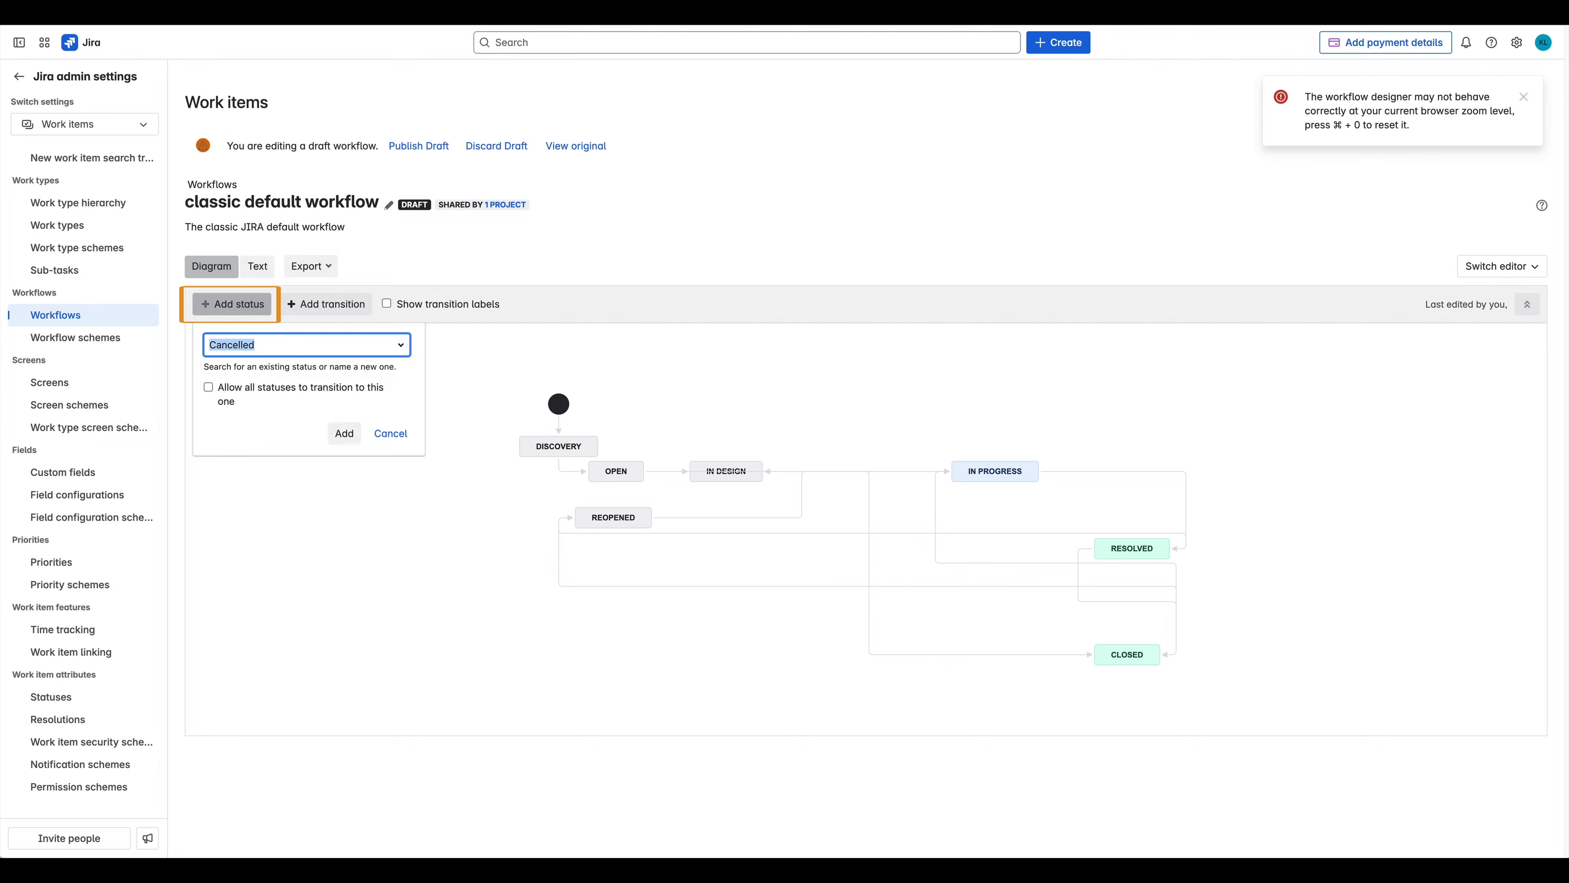
left_click(245, 389)
left_click(344, 433)
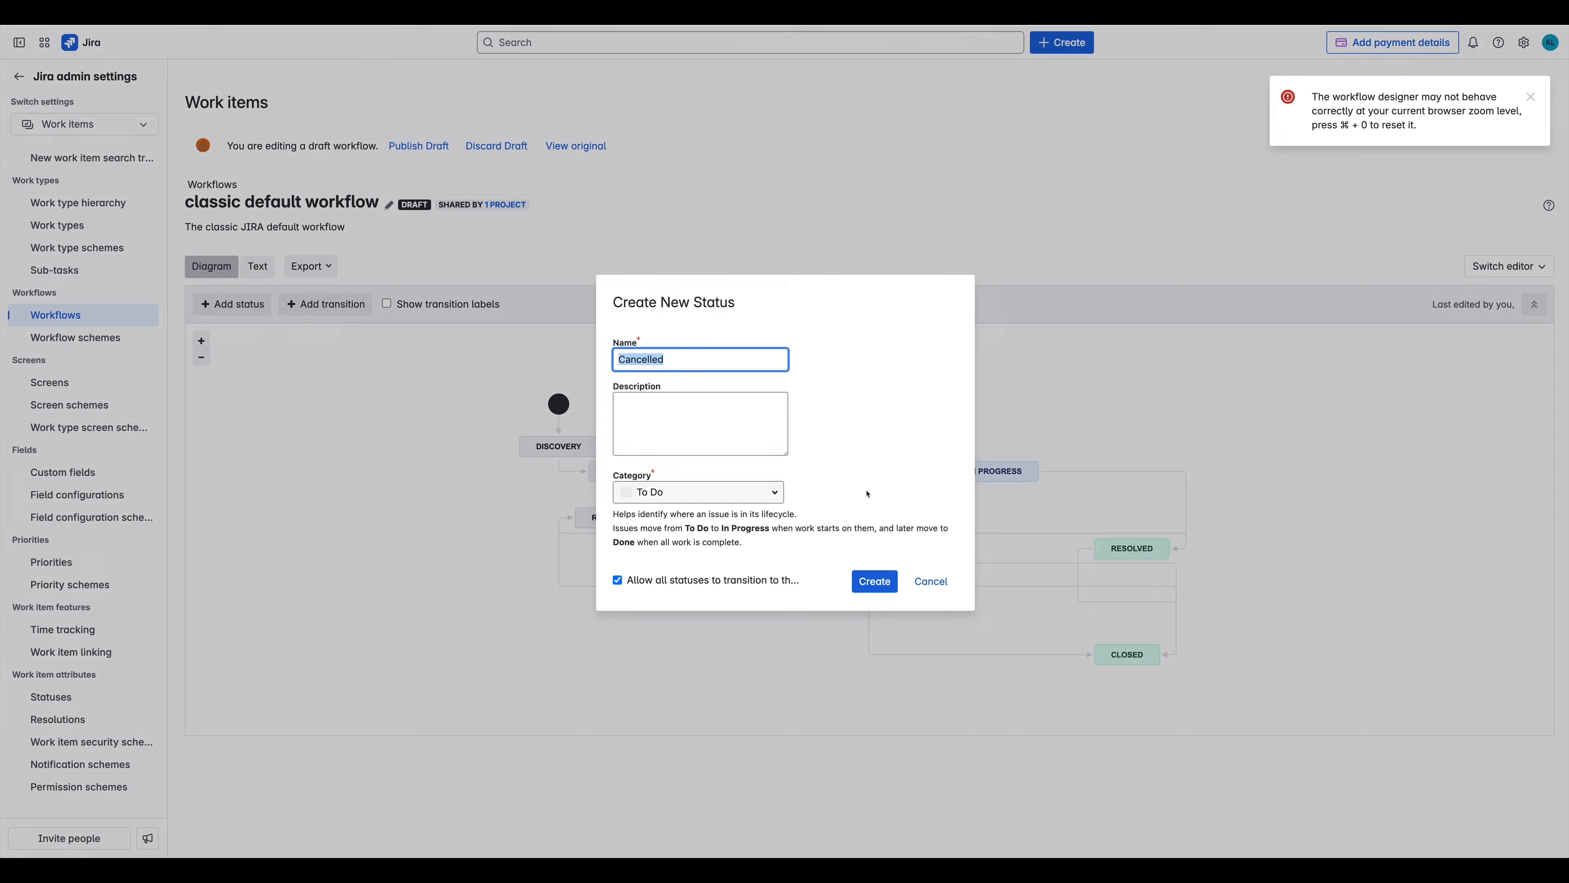
left_click(689, 424)
left_click(759, 488)
left_click(643, 548)
left_click(874, 581)
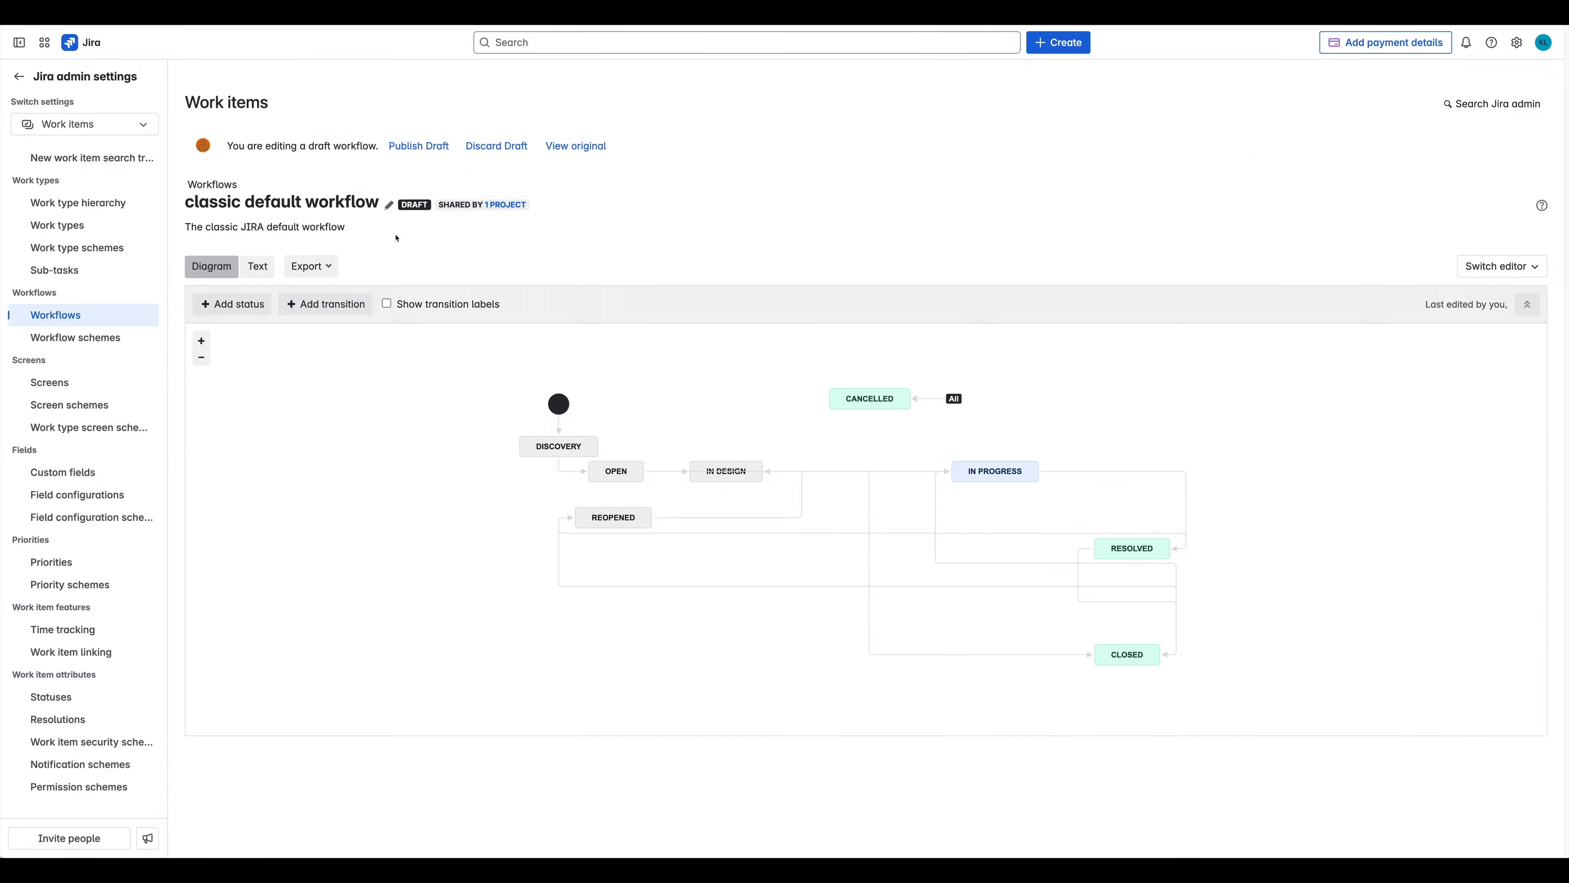
Publish the draft of the classic default workflow and check its updated diagram.
left_click(418, 145)
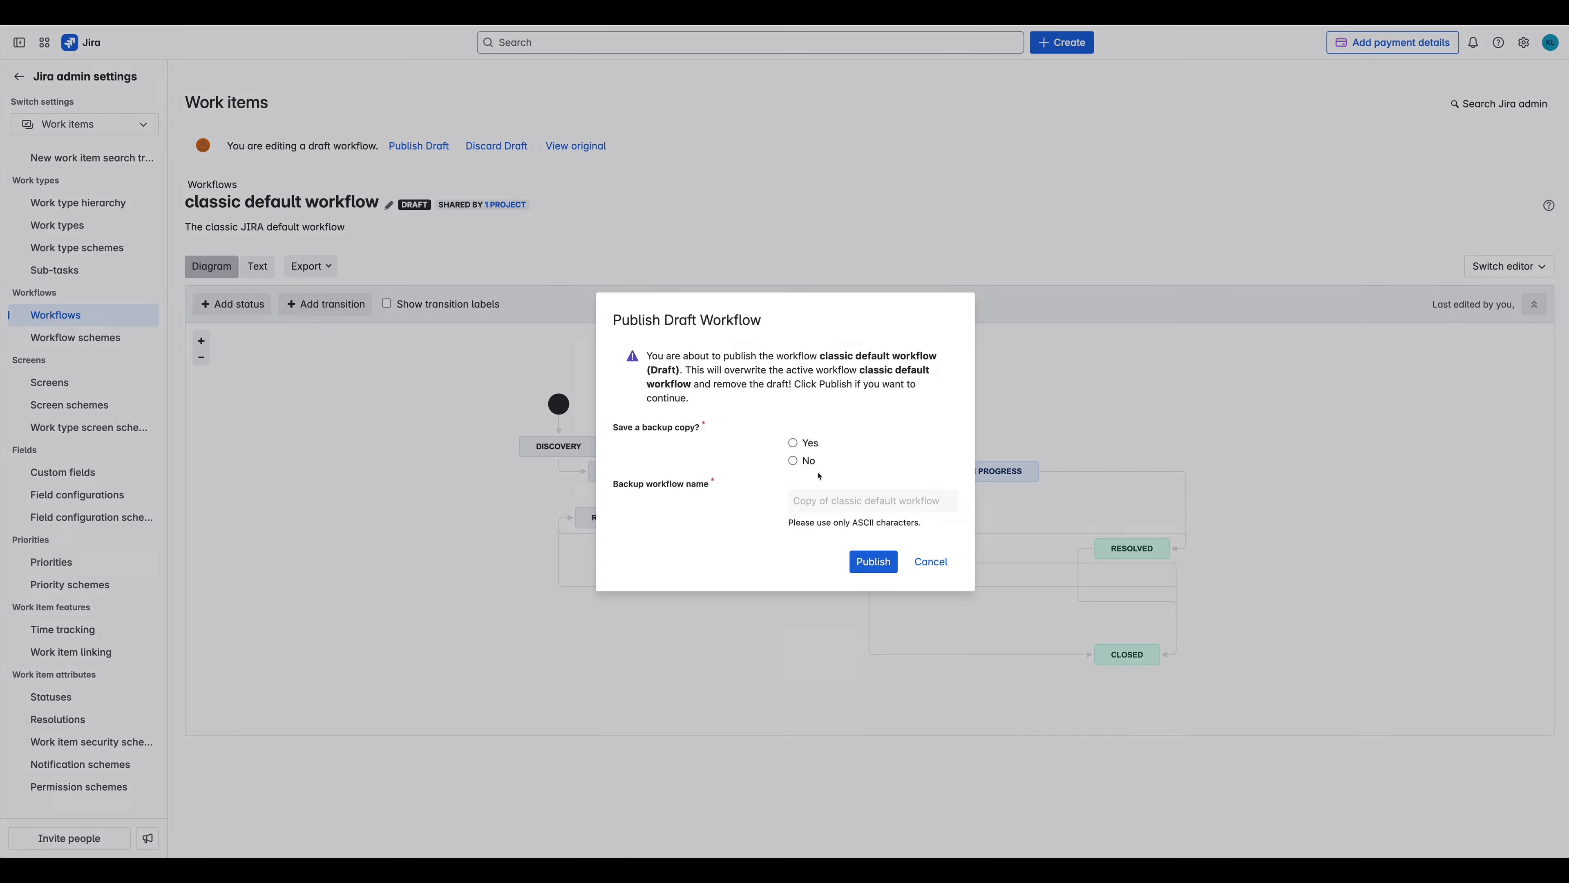
left_click(872, 560)
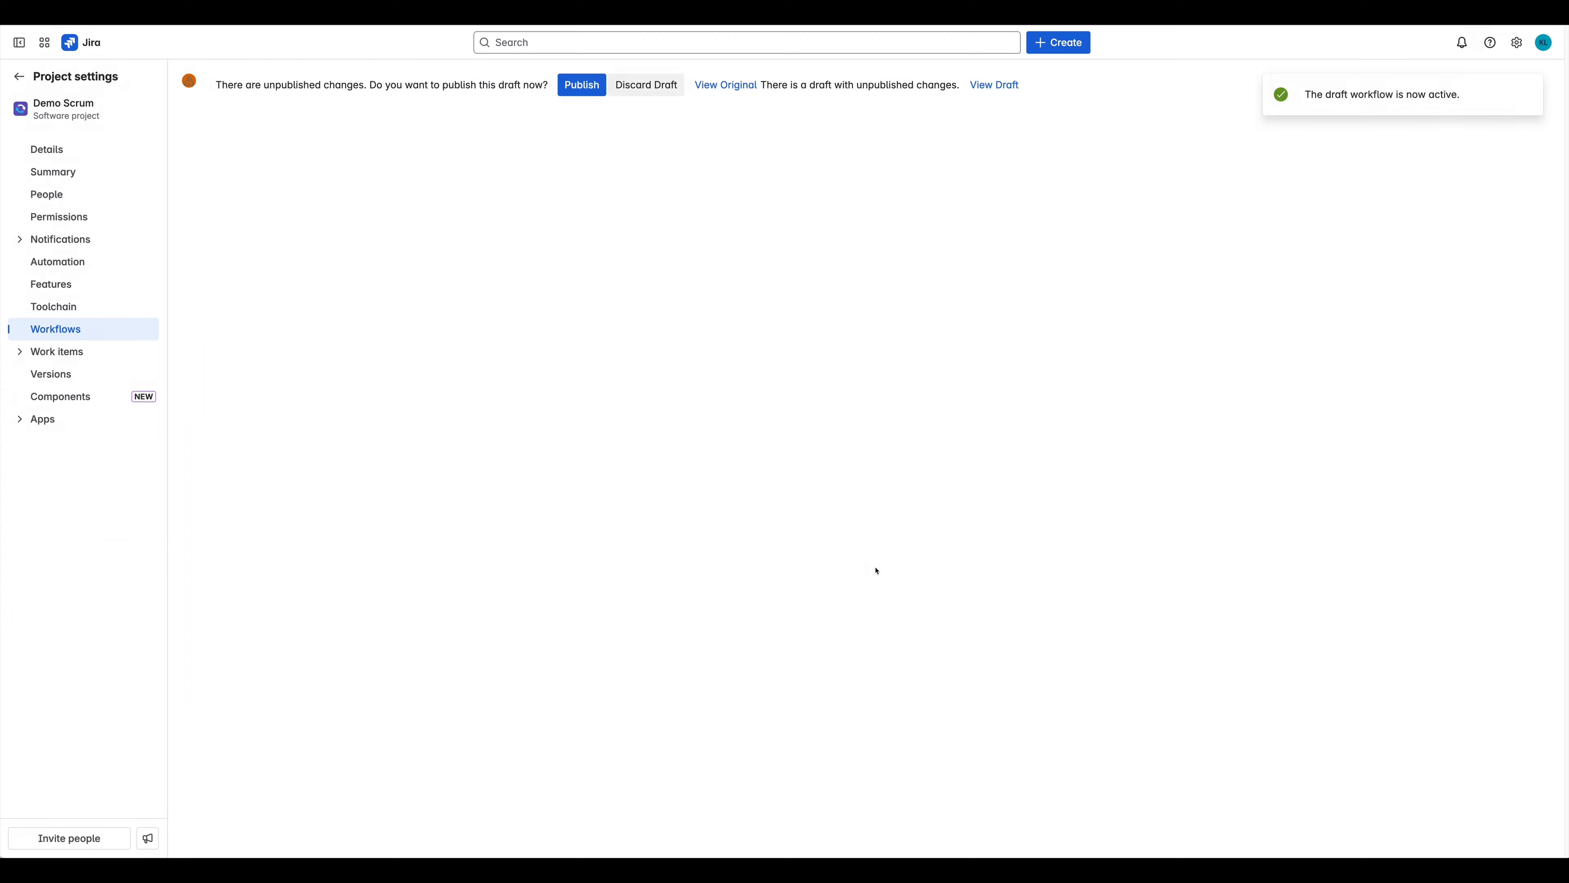
left_click(404, 483)
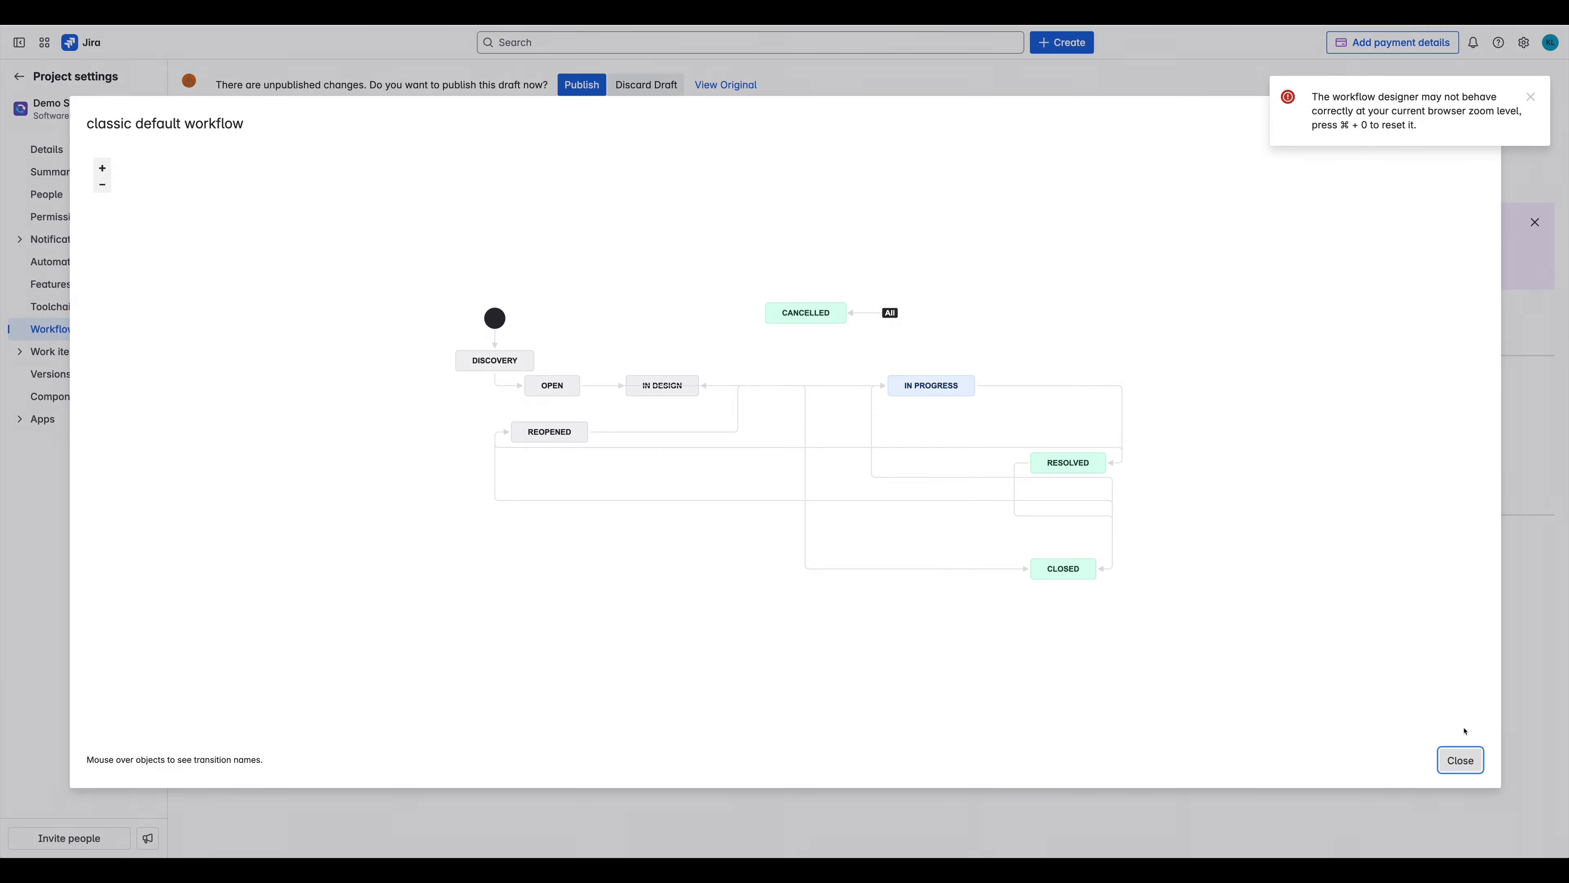
left_click(1457, 756)
Open the Software Simplified Workflow for Project DS for editing in the new workflow editor.
left_click(1379, 373)
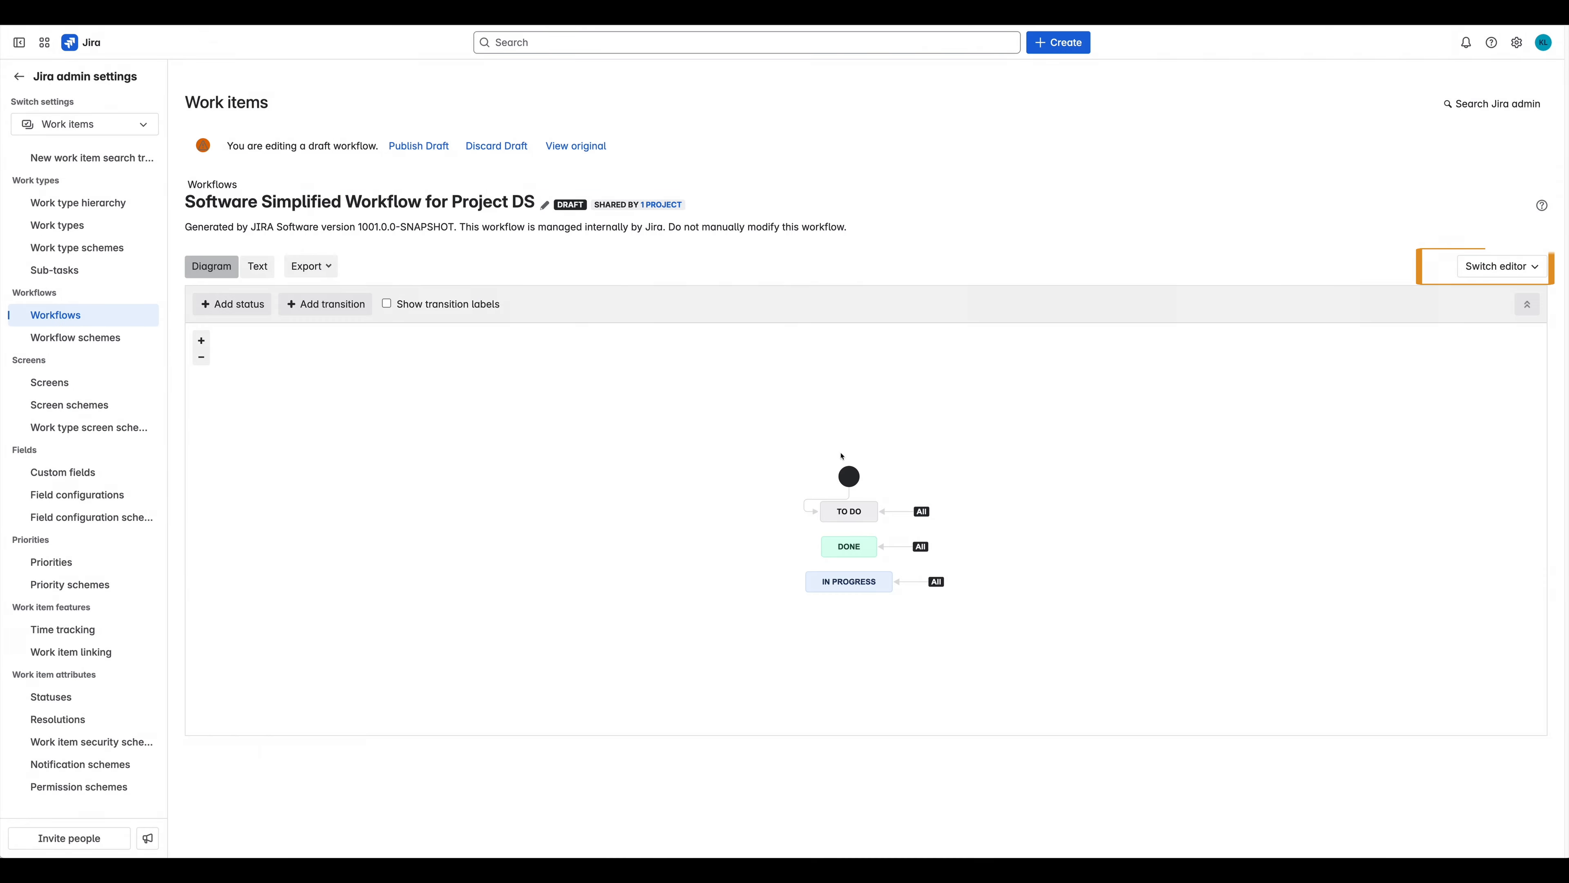
left_click(1502, 266)
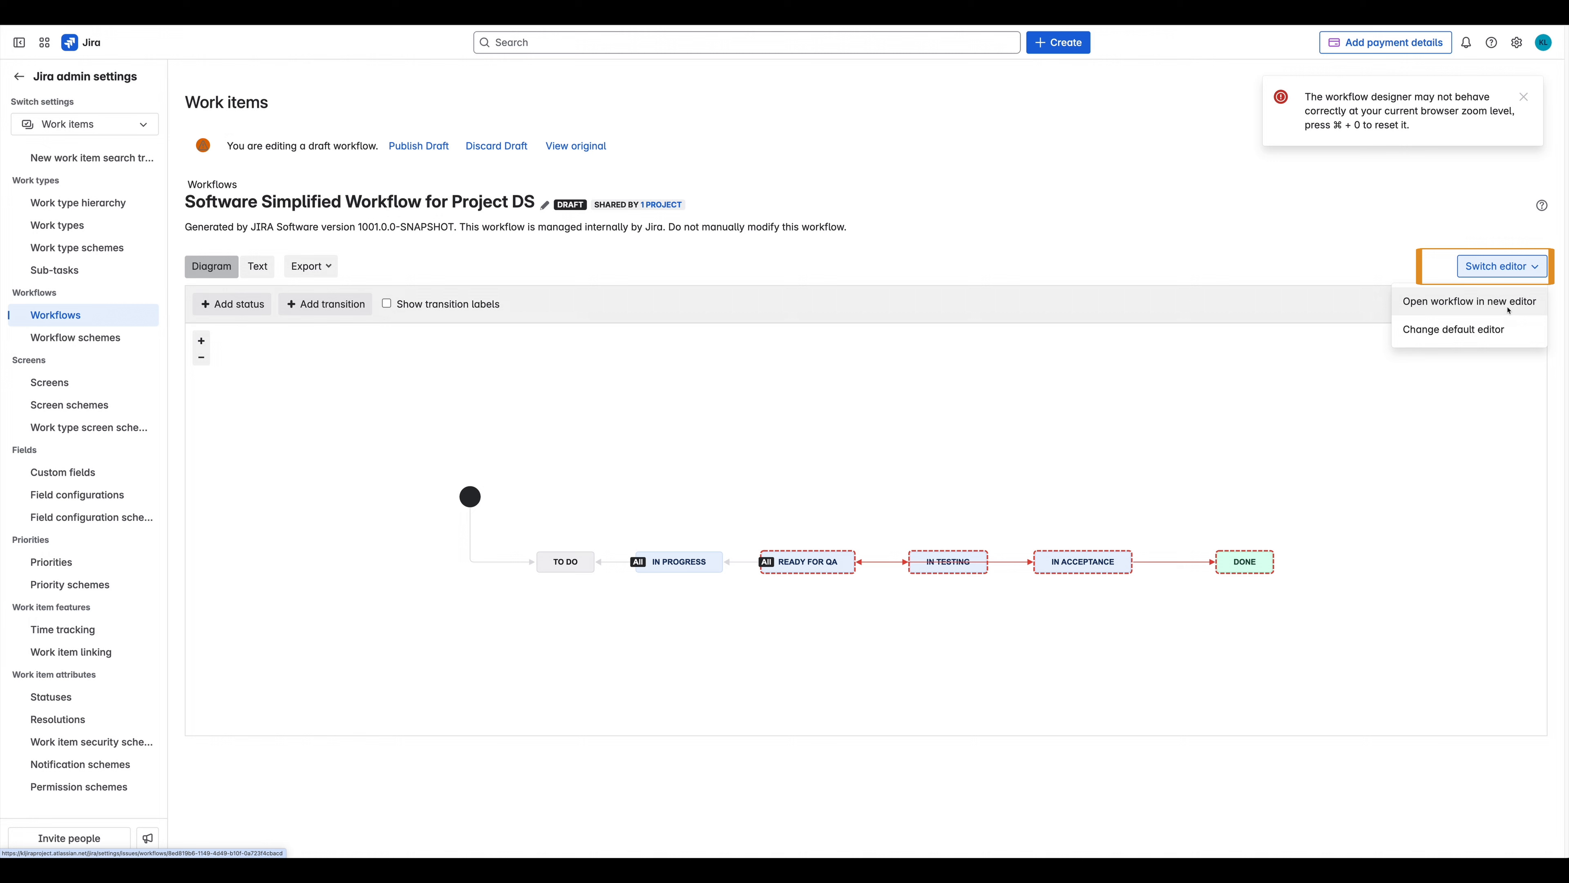
left_click(1469, 301)
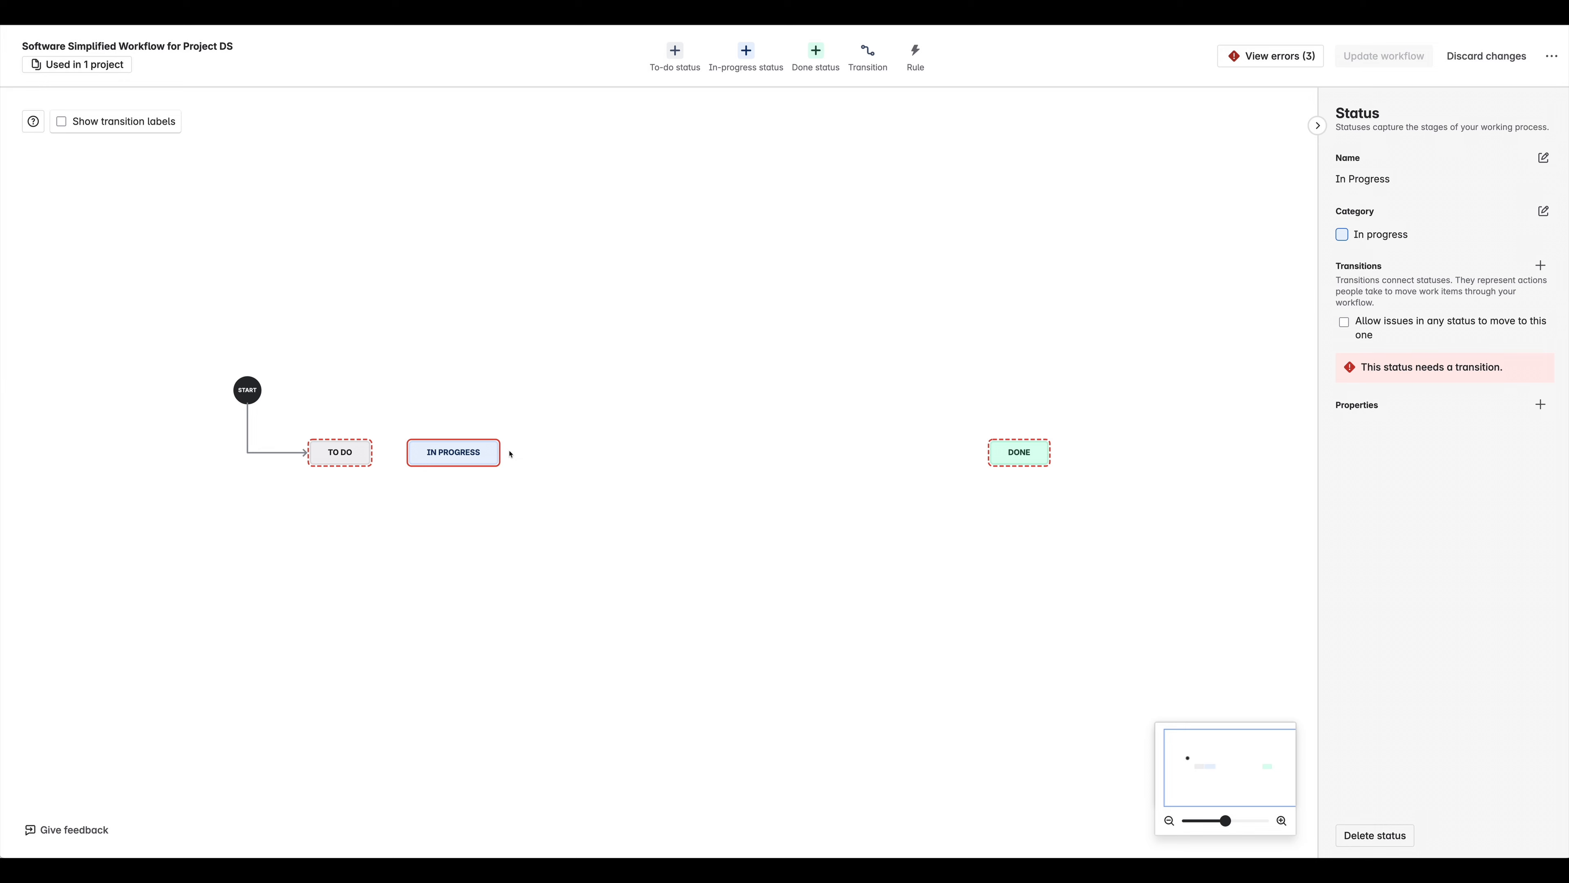
Delete the In Progress status and replace it with a newly created in-progress status named In Progress.
key("Delete")
left_click(745, 52)
type("In Progress")
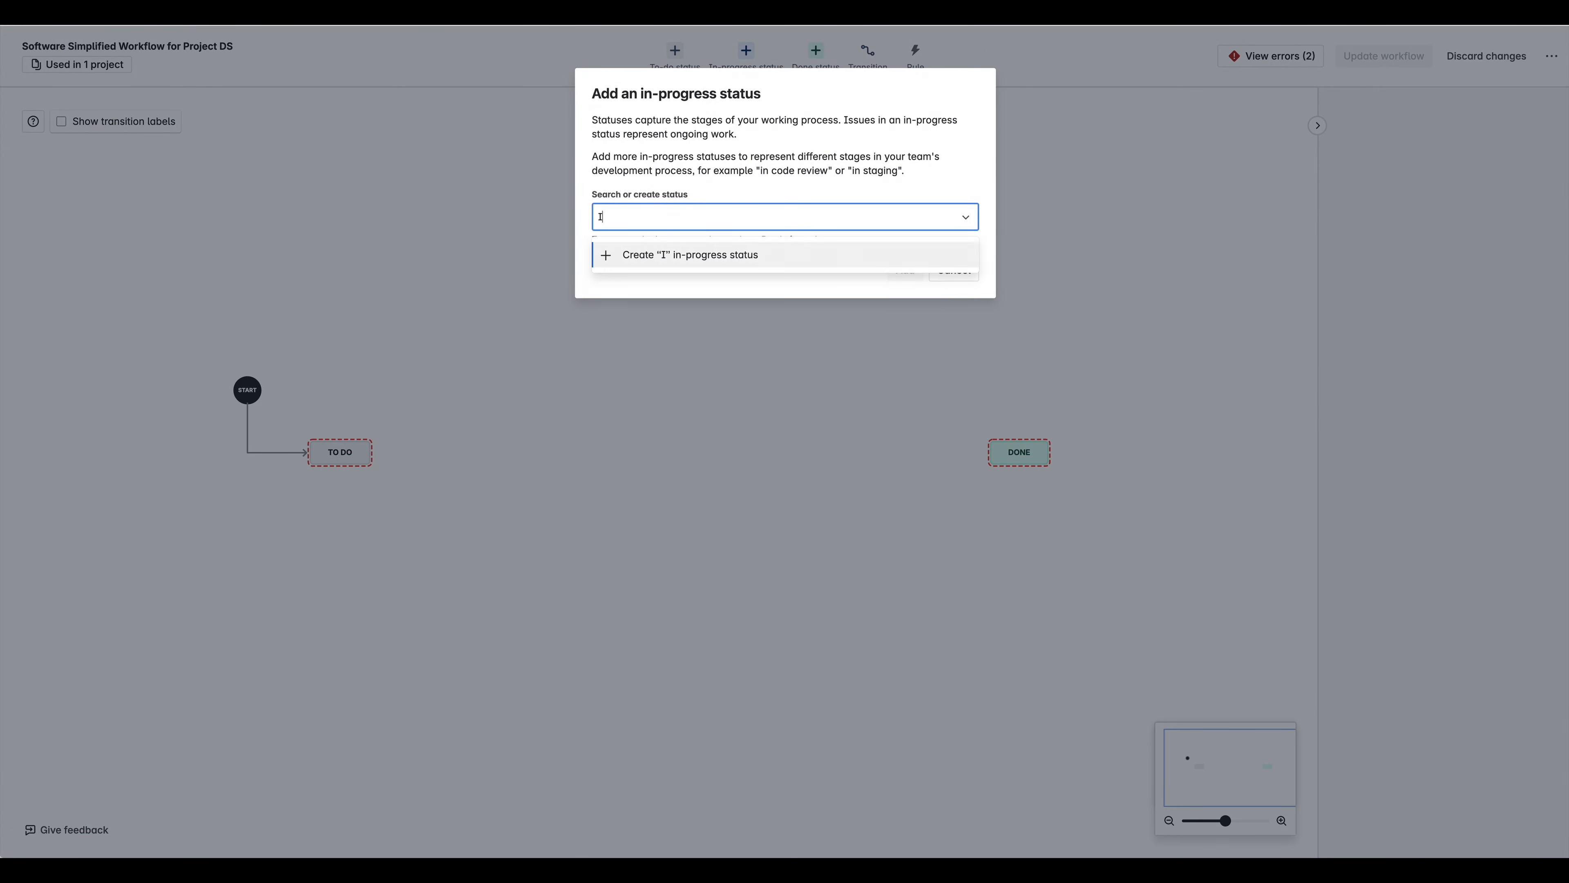
key("Return")
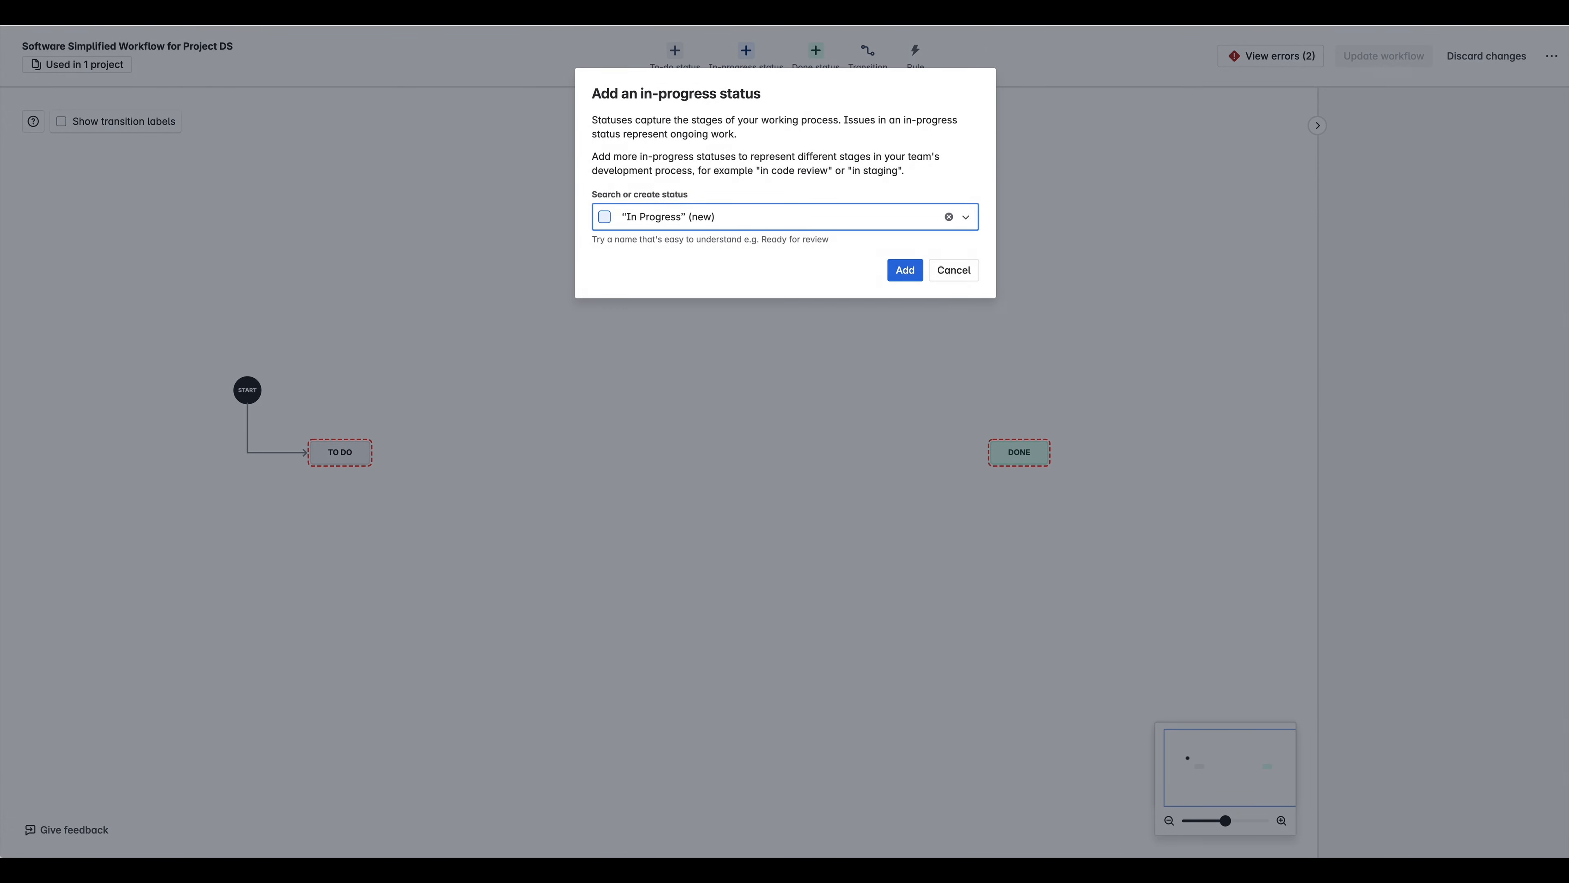
left_click(905, 270)
Add an in-progress status named Ready for QA to the workflow.
left_click(746, 53)
type("In")
key("BackSpace")
key("BackSpace")
key("BackSpace")
type("Ready for QA")
left_click(739, 252)
left_click(904, 270)
Add the in-progress status In Testing to the workflow.
left_click(746, 53)
type("In Testing")
left_click(661, 257)
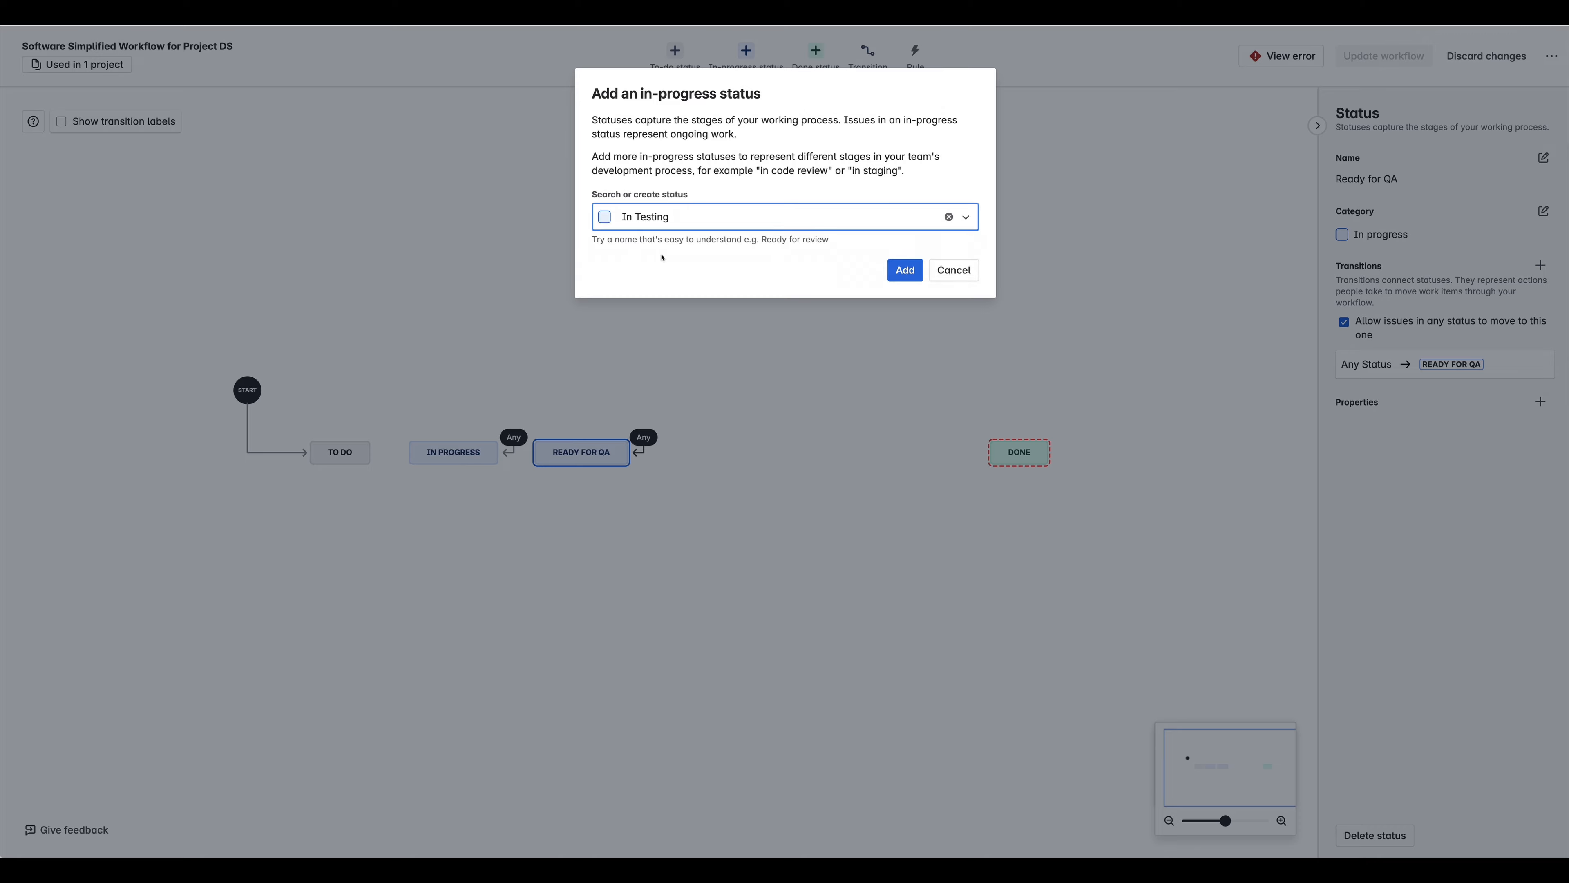
left_click(904, 270)
Add an in-progress status named In Acceptance to the workflow.
left_click(746, 53)
type("In Accc")
key("BackSpace")
type("eptance")
key("Return")
left_click(904, 270)
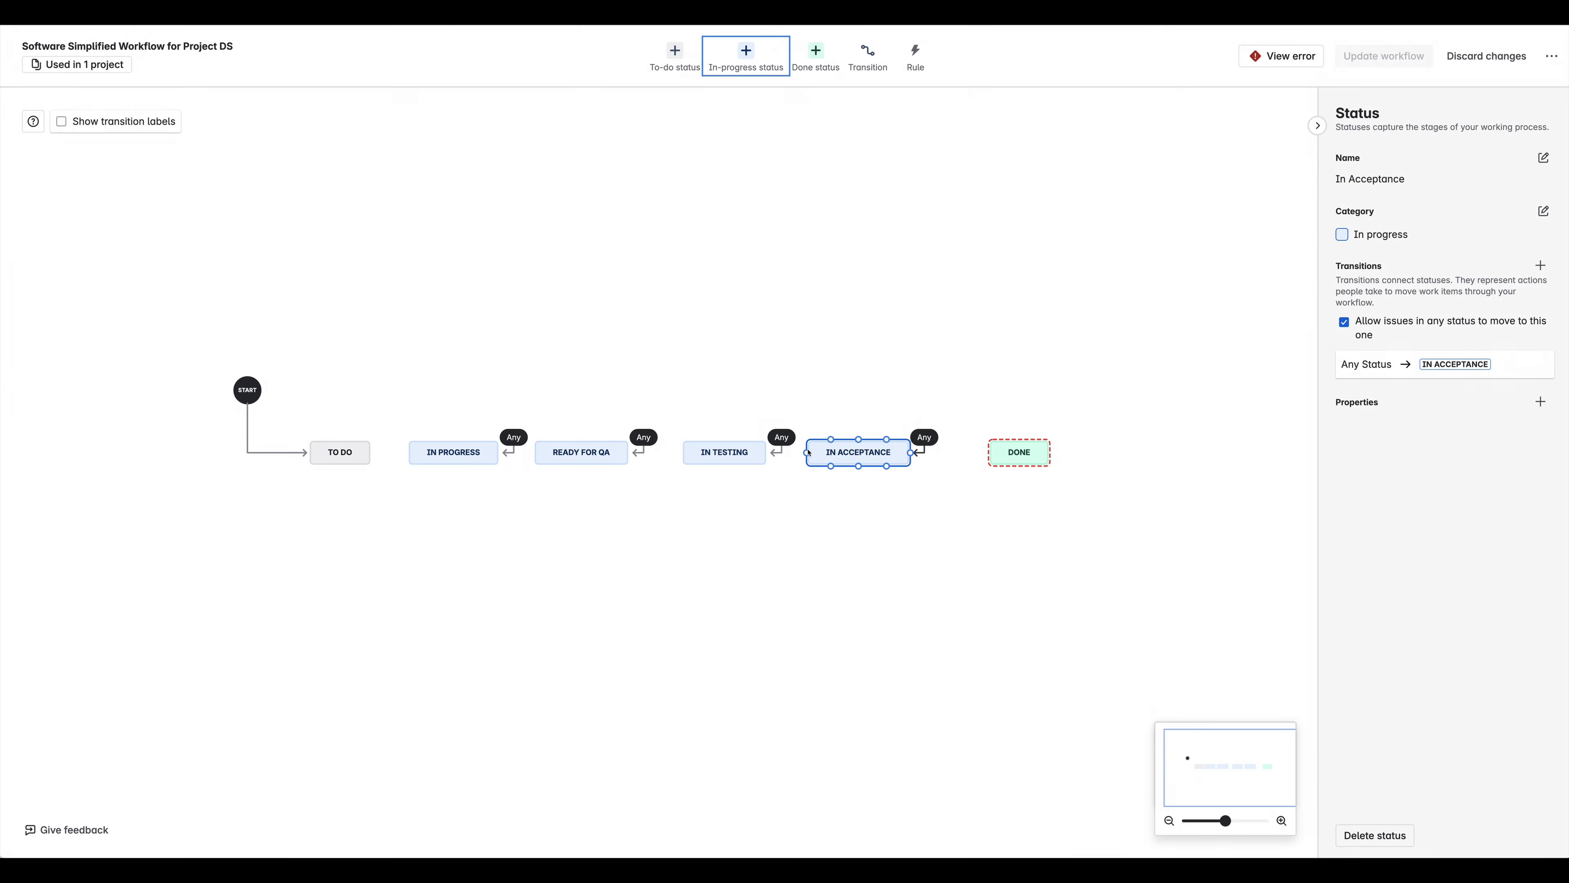
Delete the Any transitions leading into In Progress, Ready for QA, In Testing and In Acceptance.
left_click(519, 439)
key("BackSpace")
left_click(643, 438)
key("BackSpace")
left_click(781, 438)
key("BackSpace")
left_click(924, 438)
Create a transition named Accepted from In Acceptance to Done.
left_click_drag(910, 453, 991, 452)
left_click(593, 229)
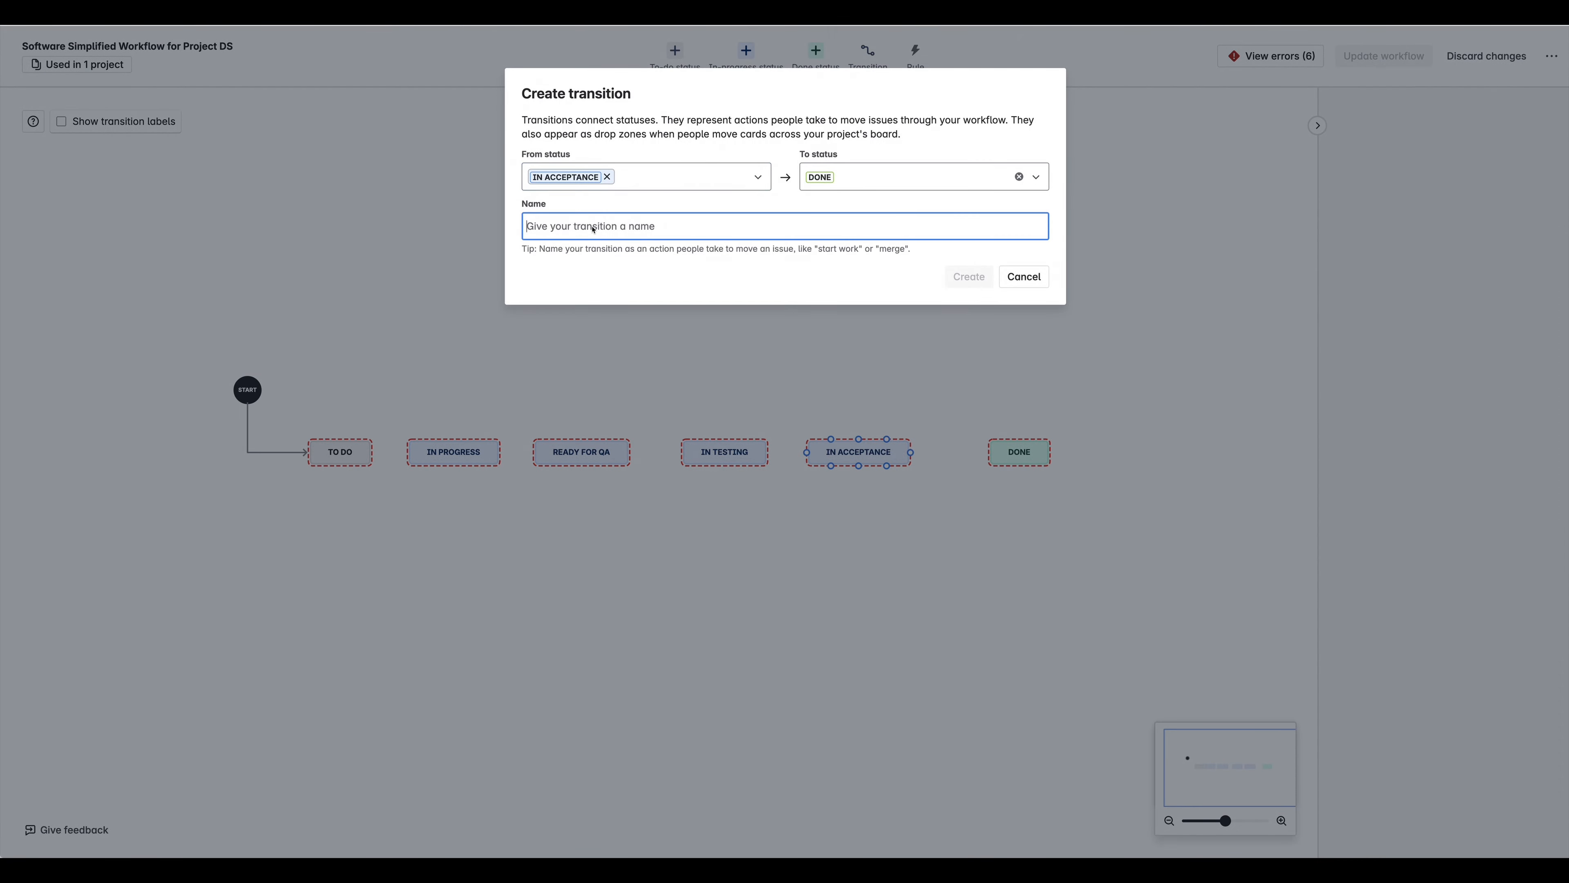
type("Accepted")
left_click(969, 277)
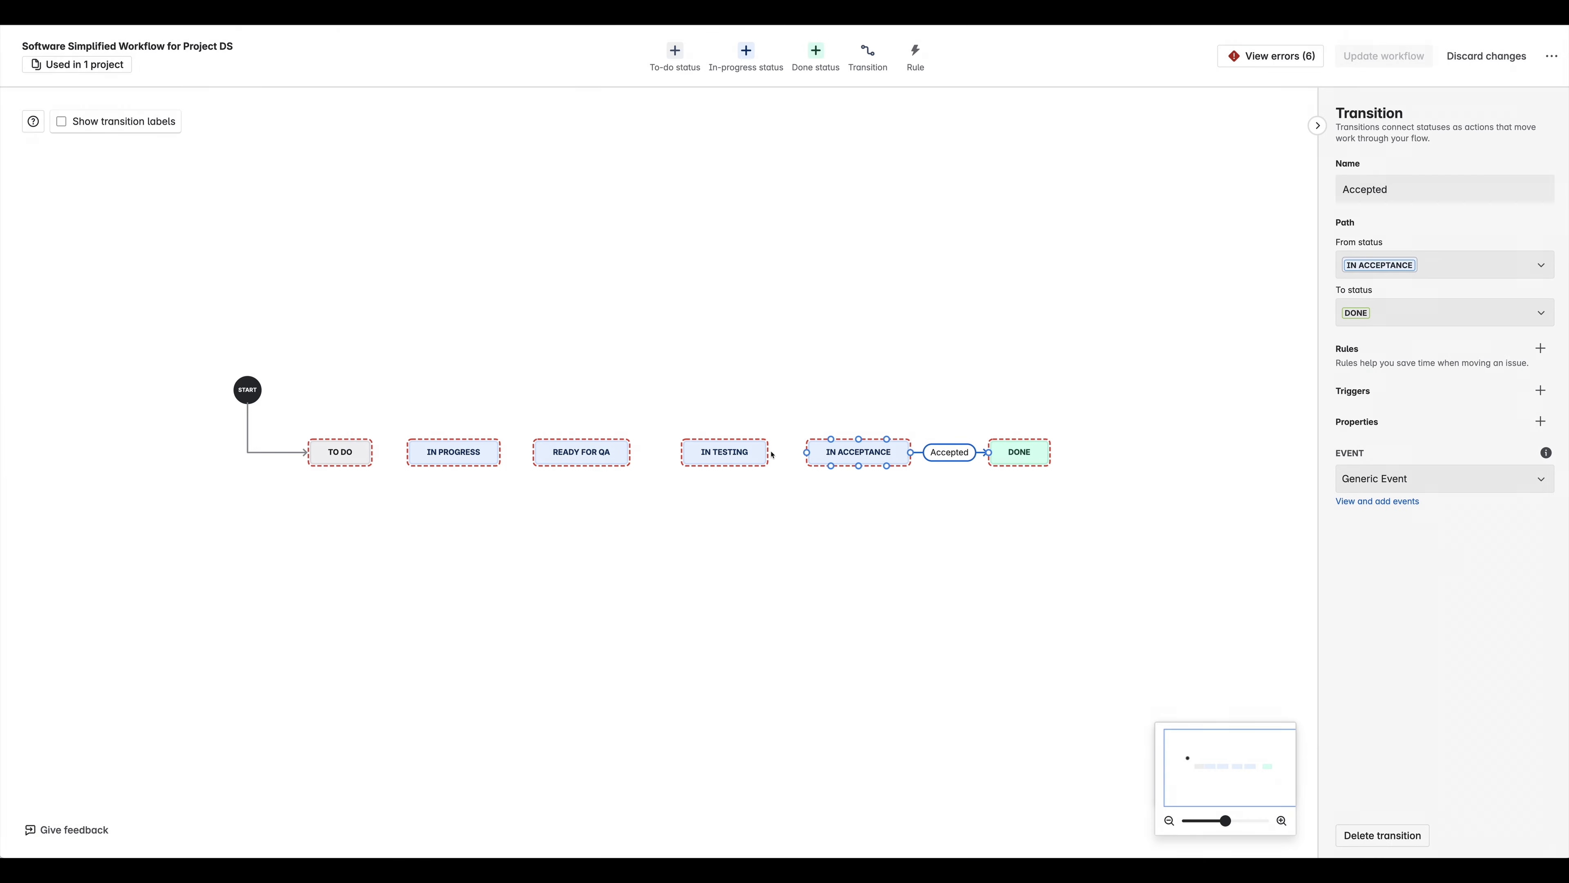
Create a transition named Verified from In Testing to In Acceptance.
left_click_drag(768, 452, 807, 453)
left_click(638, 221)
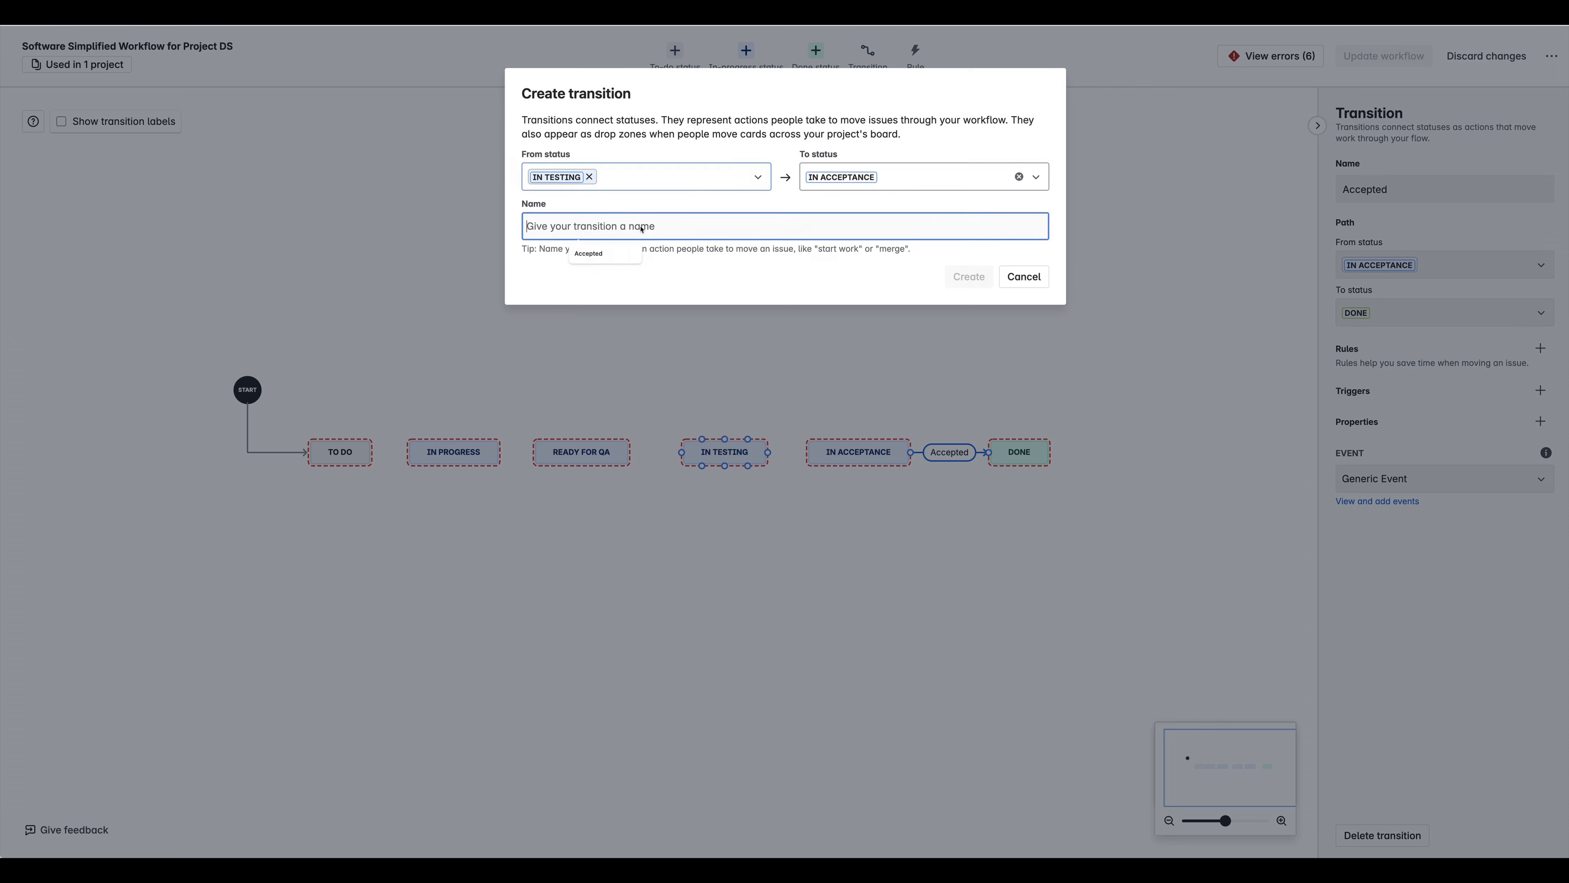
type("Verified")
left_click(969, 276)
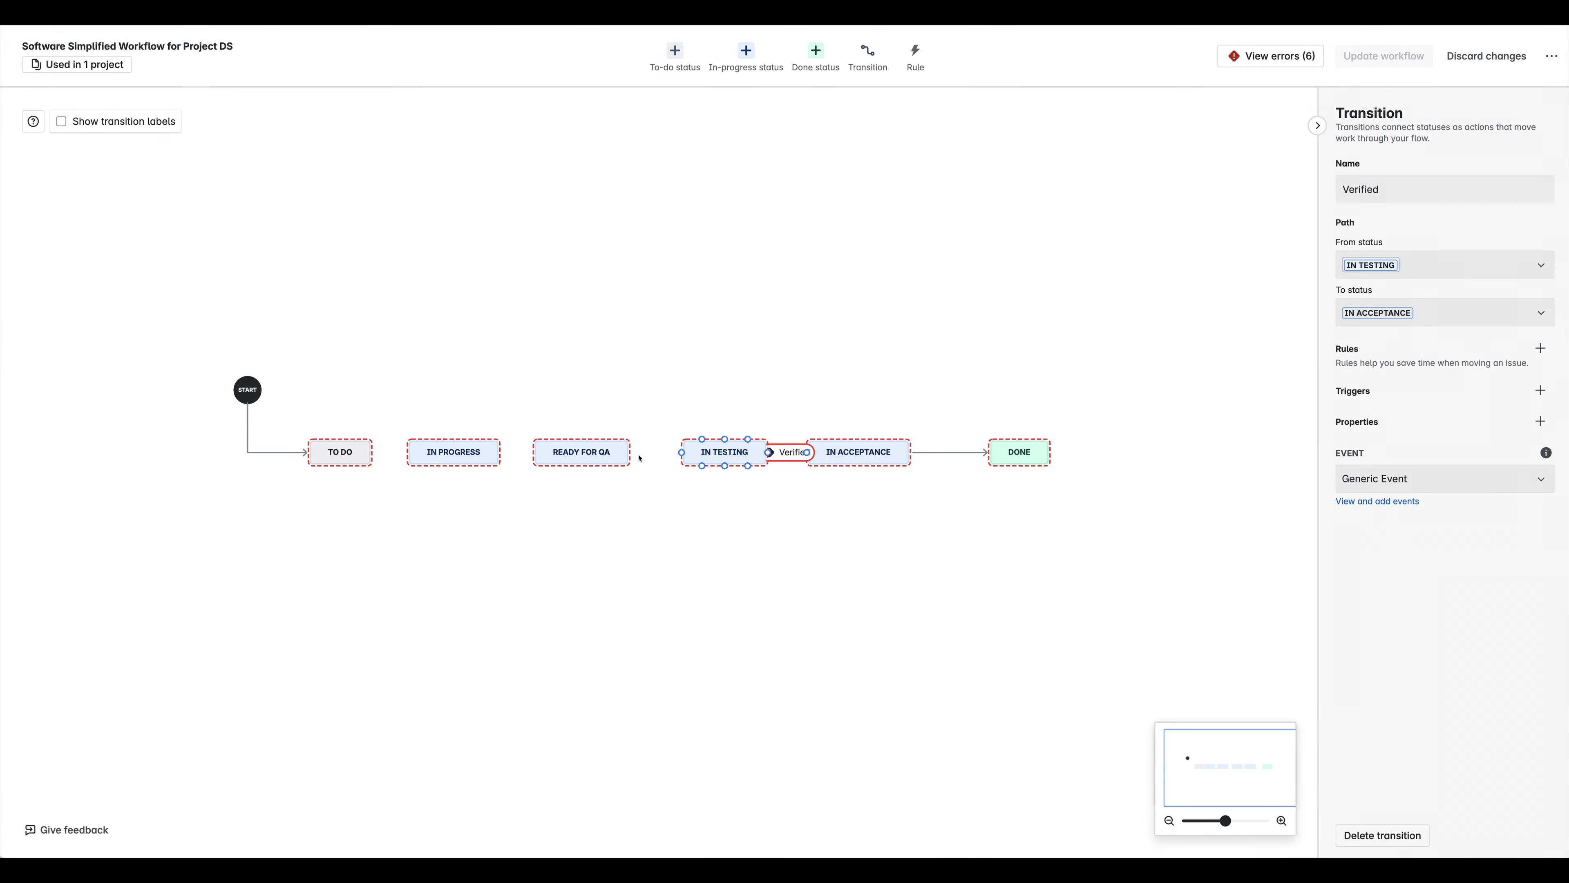
Create a transition named Testing Started from Ready for QA to In Testing.
left_click_drag(630, 454, 685, 452)
type("Testing Started")
key("Return")
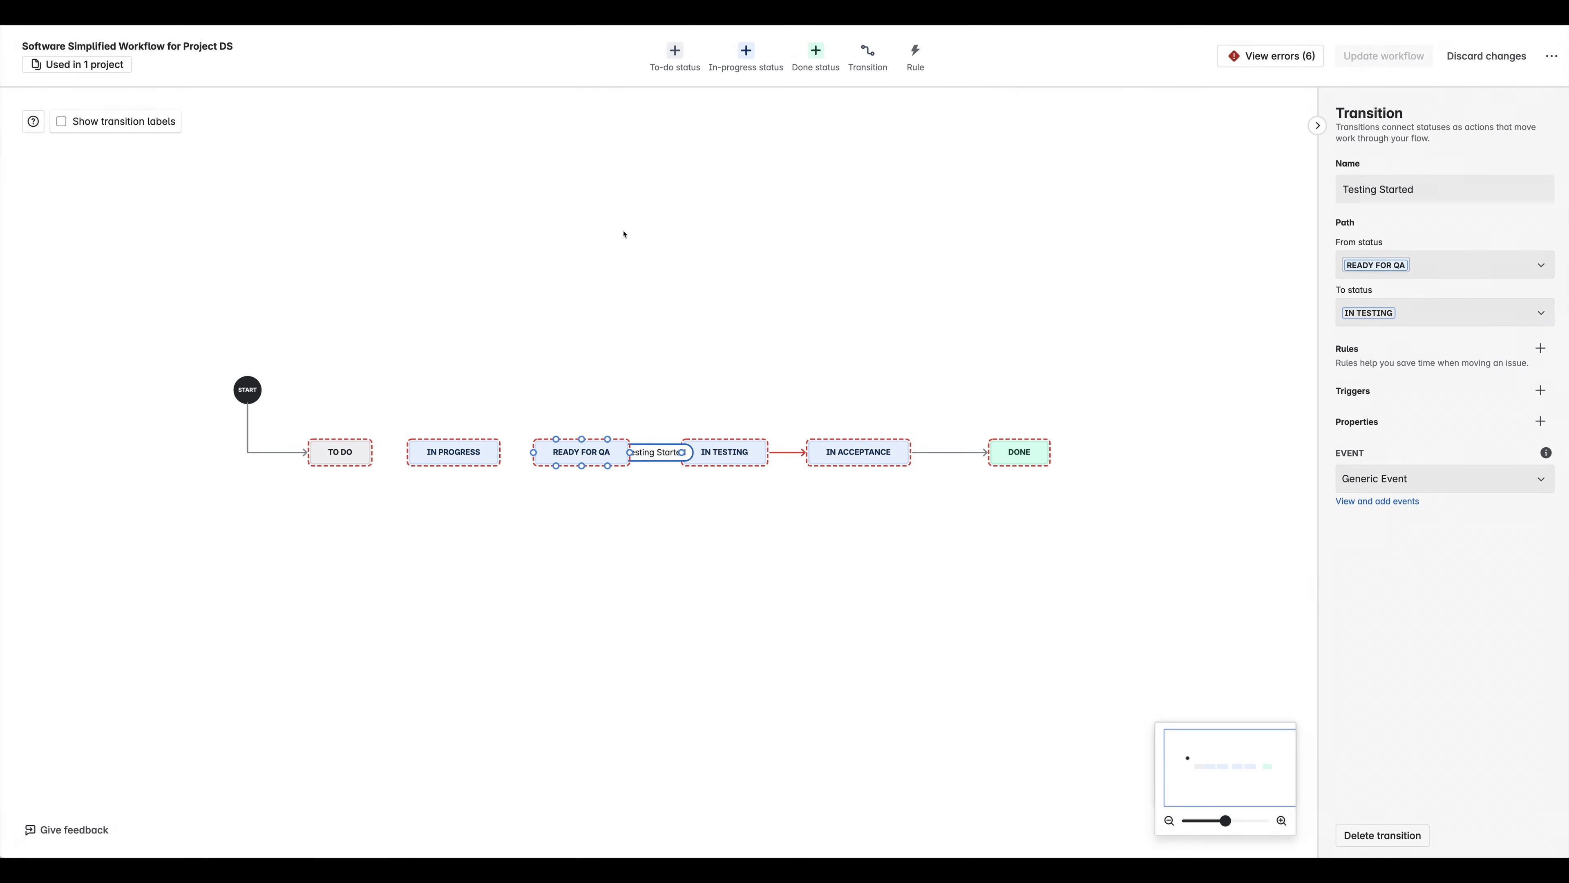
Create a transition named Implemented from In Progress to Ready for QA.
left_click_drag(503, 454, 538, 453)
type("Imple")
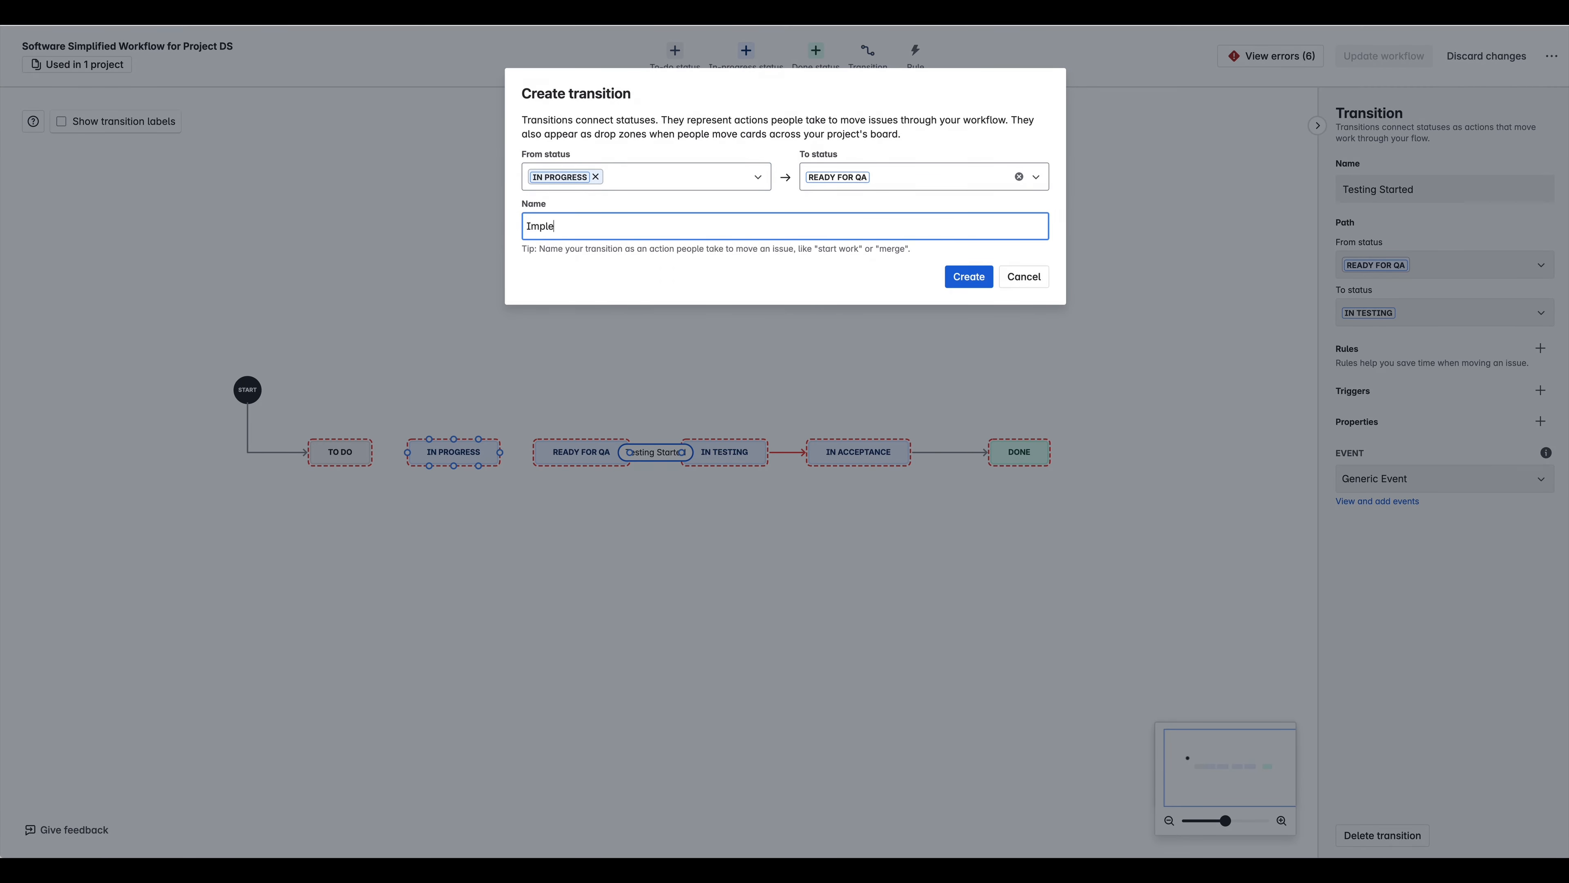
type("mented")
key("Return")
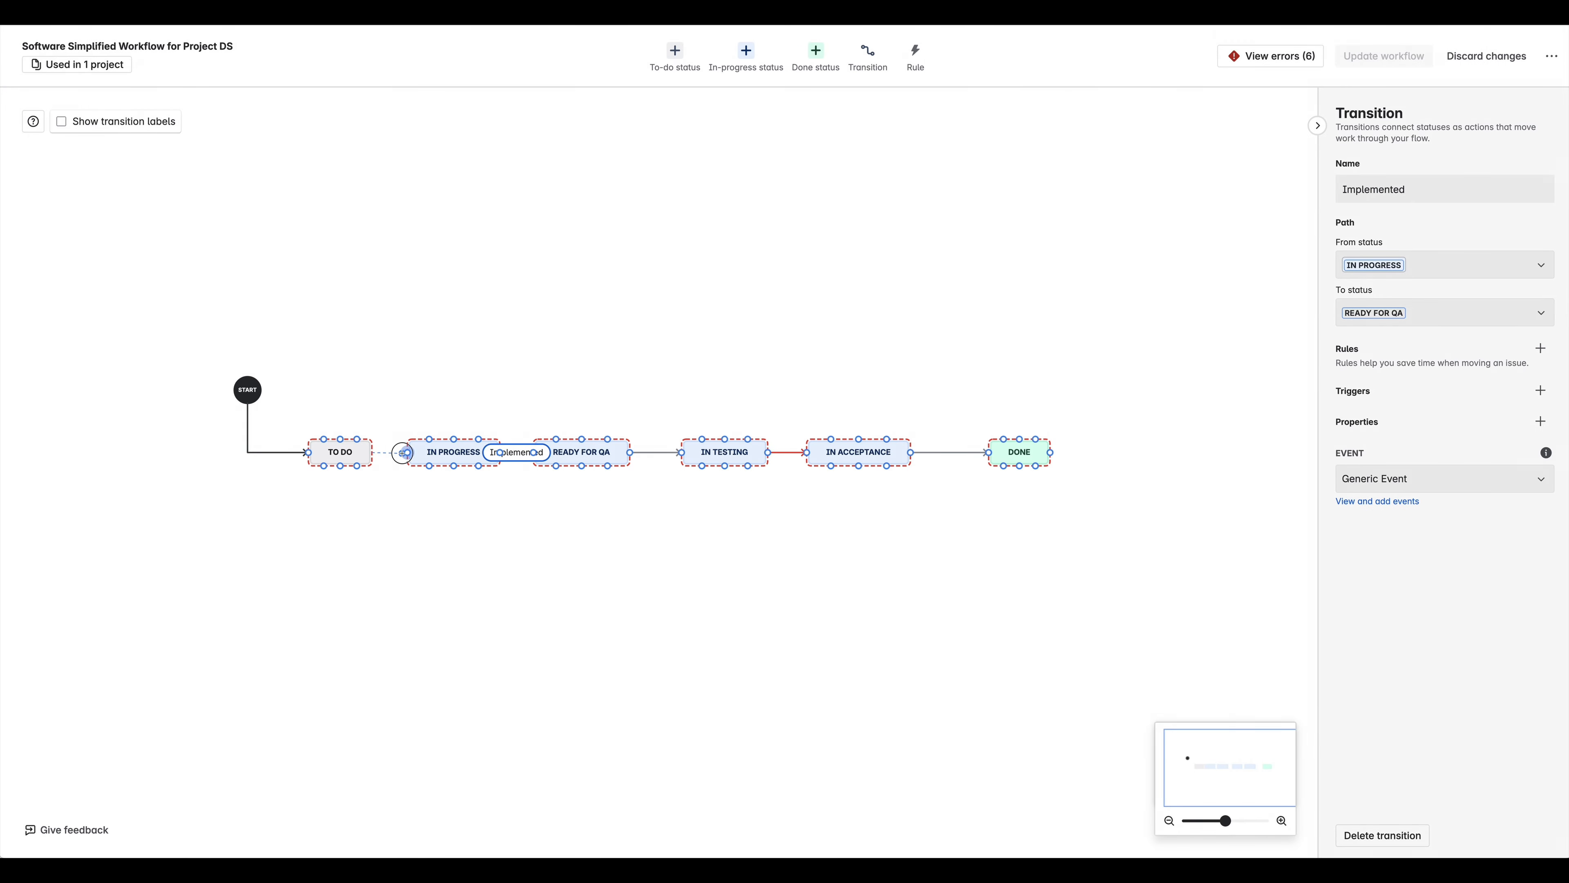
Create a transition named Work Started from To Do to In Progress.
left_click_drag(403, 453, 407, 453)
type("Work Started")
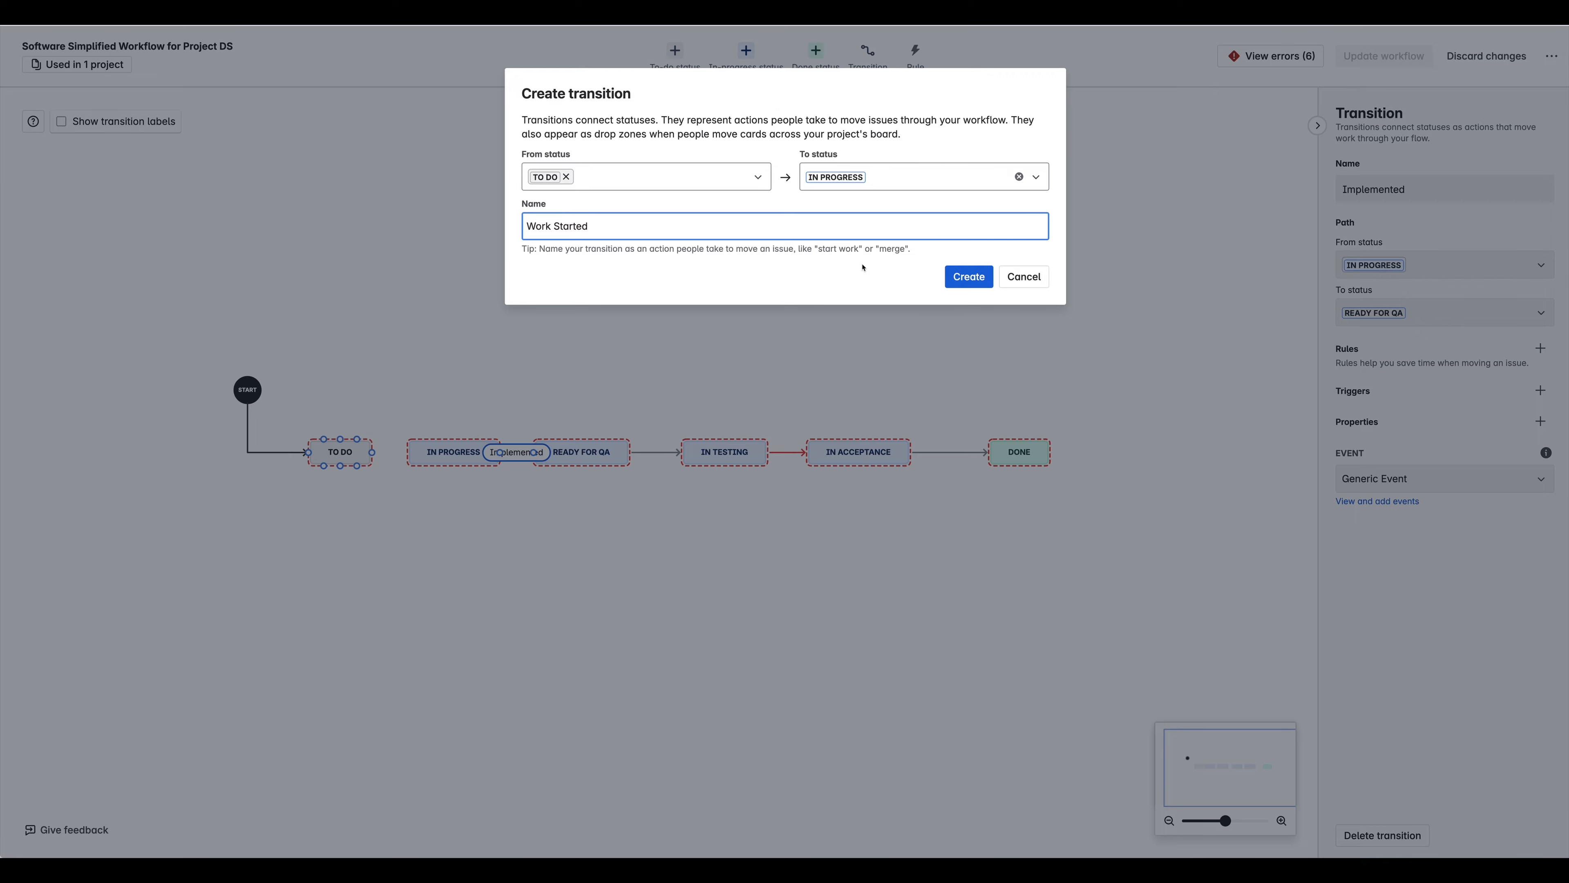
key("Return")
Create a transition named Returned to "todo" from testing, leading from In Testing back to To Do.
left_click_drag(724, 467, 340, 468)
left_click(848, 225)
type("Returned to \"todo\" from testing")
left_click(969, 276)
Create a transition for deprioritized work from In Progress back to To Do.
scroll(914, 361, "up", 1)
left_click_drag(450, 492, 337, 492)
left_click(711, 226)
type("Depriorit")
left_click(968, 276)
left_click(465, 585)
Add a done status named Cancelled, placed above Done, and save the updated workflow before closing the editor.
left_click(815, 52)
type("Cancelled")
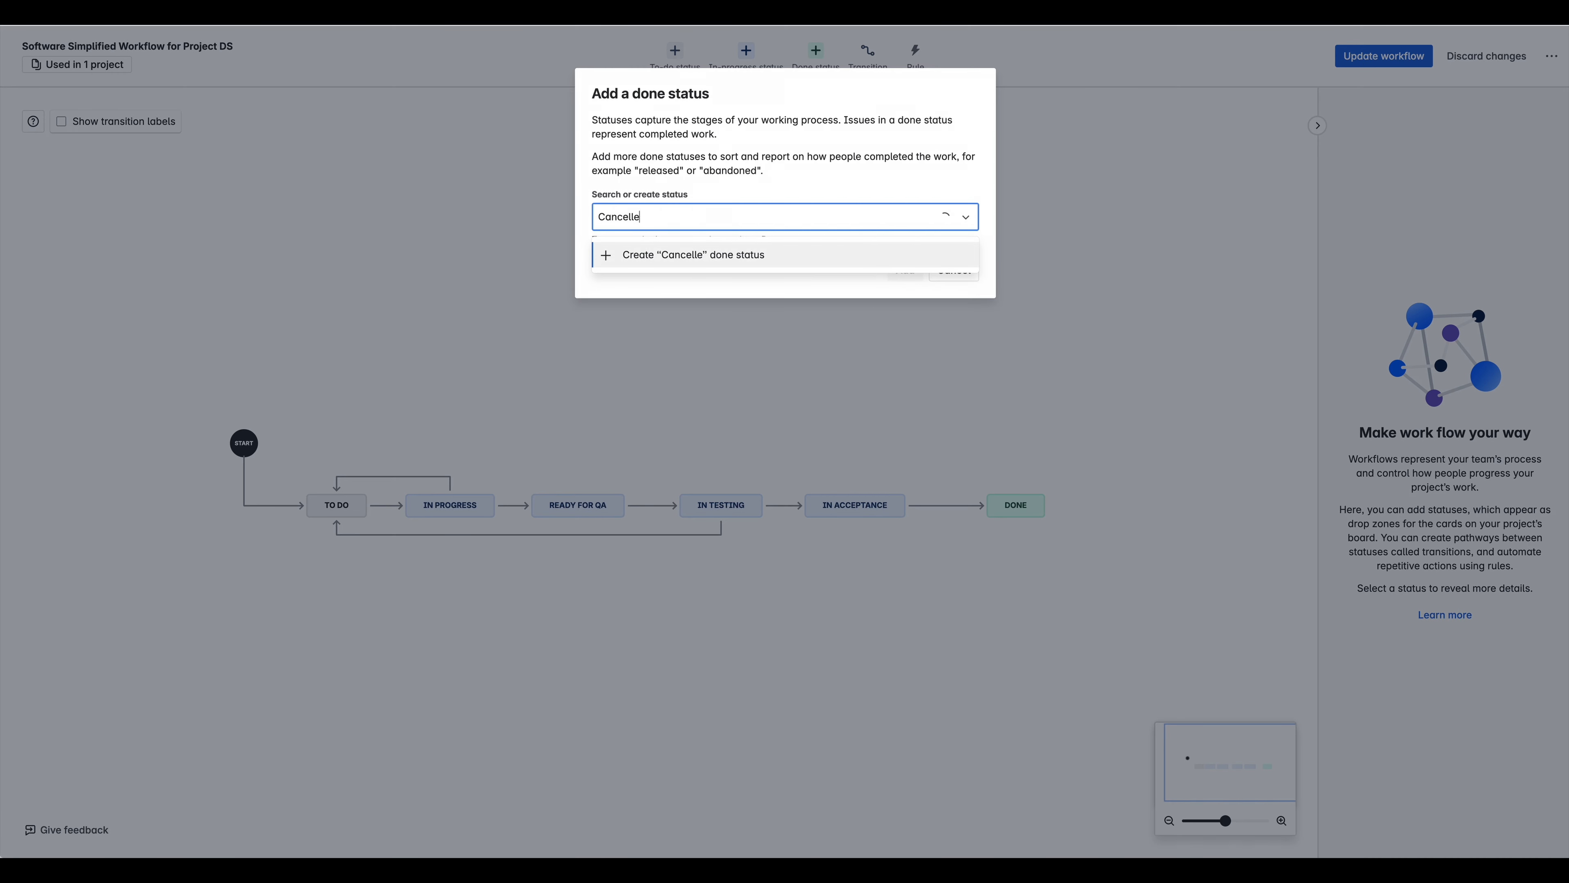
key("Return")
left_click(905, 269)
left_click_drag(1142, 459, 1030, 444)
left_click(1383, 57)
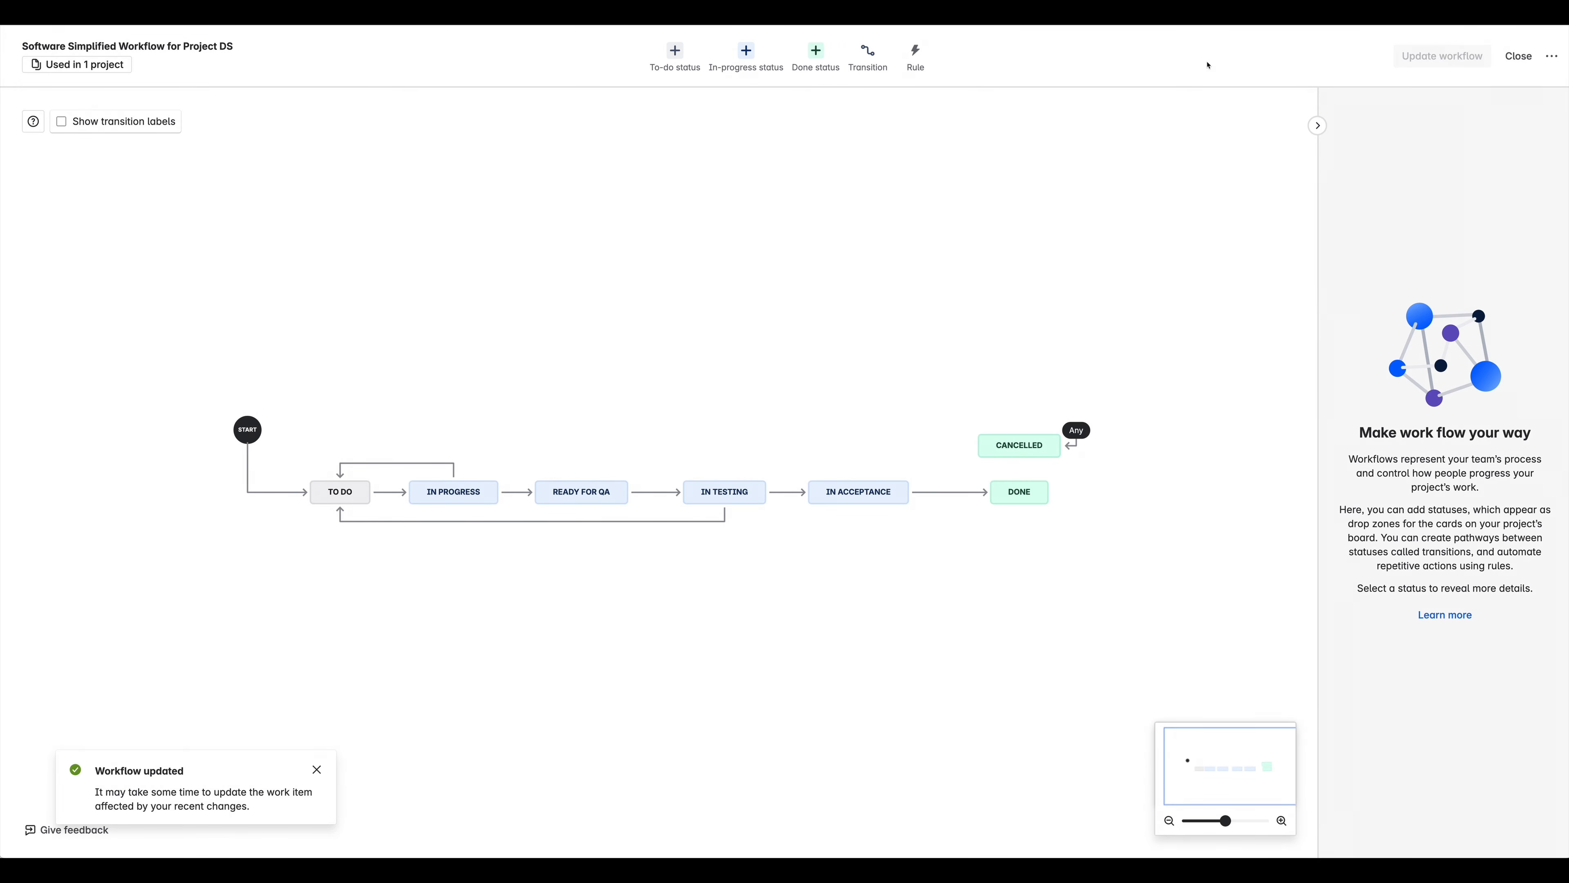
left_click(1518, 56)
Open the Demo Scrum project's issue type scheme for editing its issue types.
left_click(57, 351)
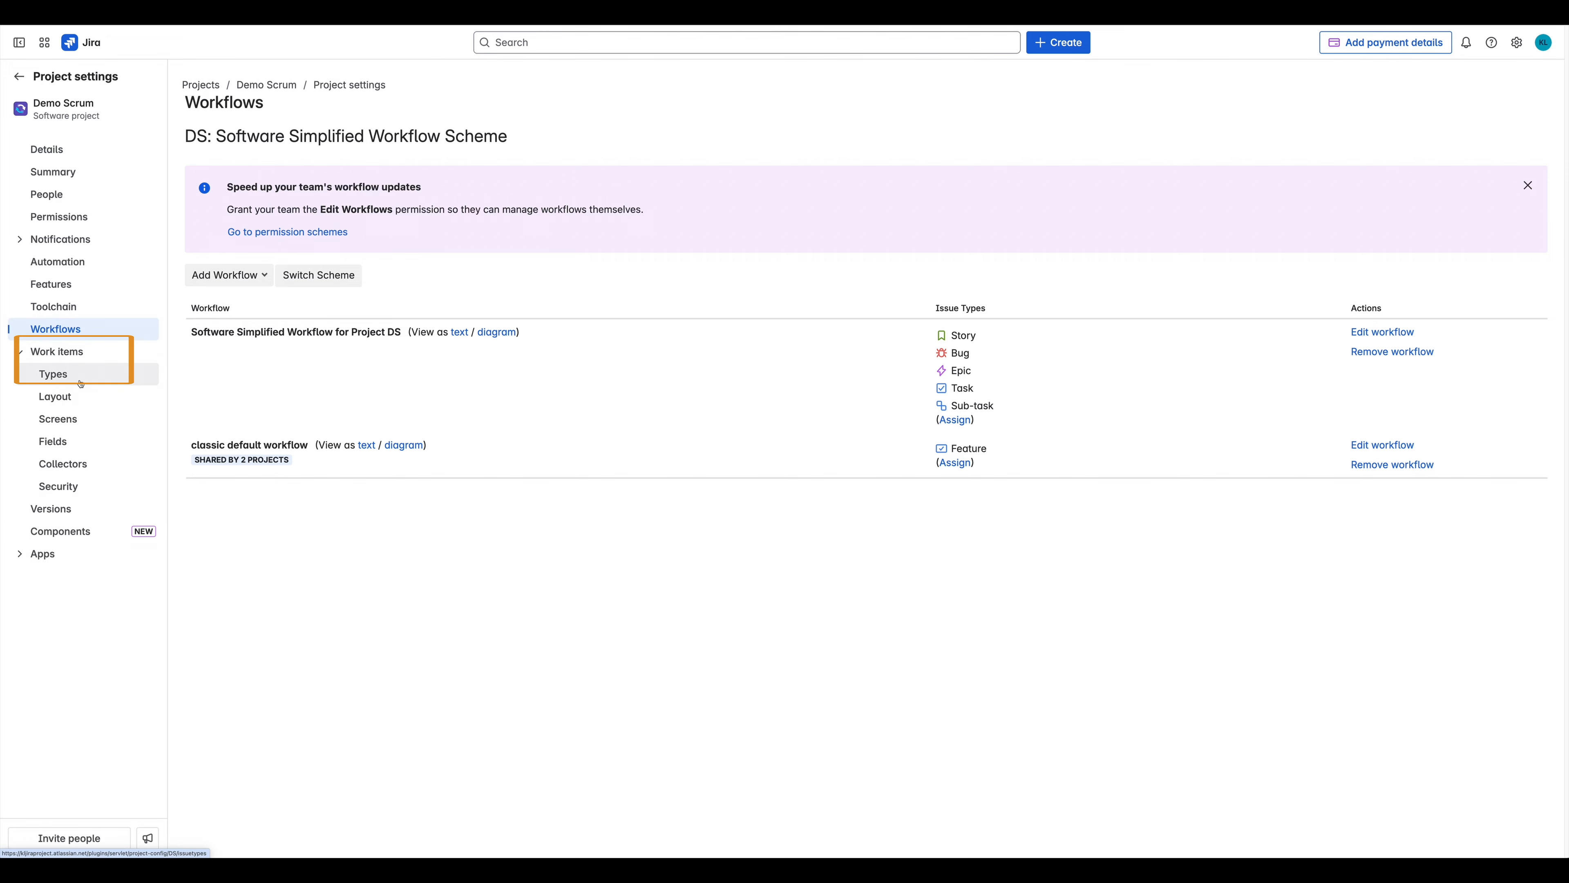
left_click(81, 382)
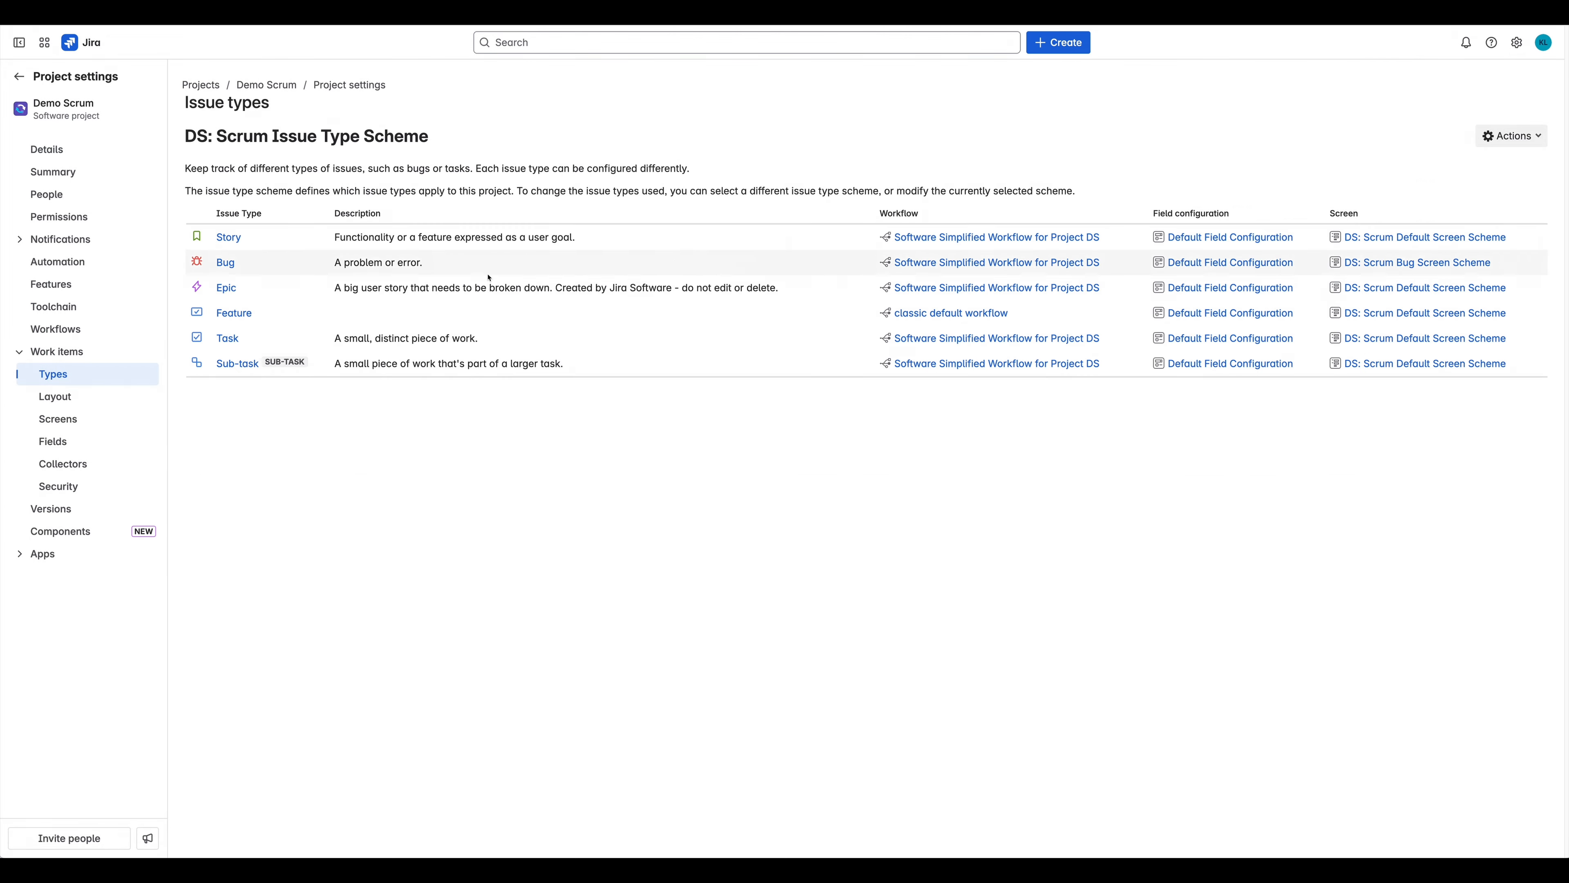
left_click(1514, 137)
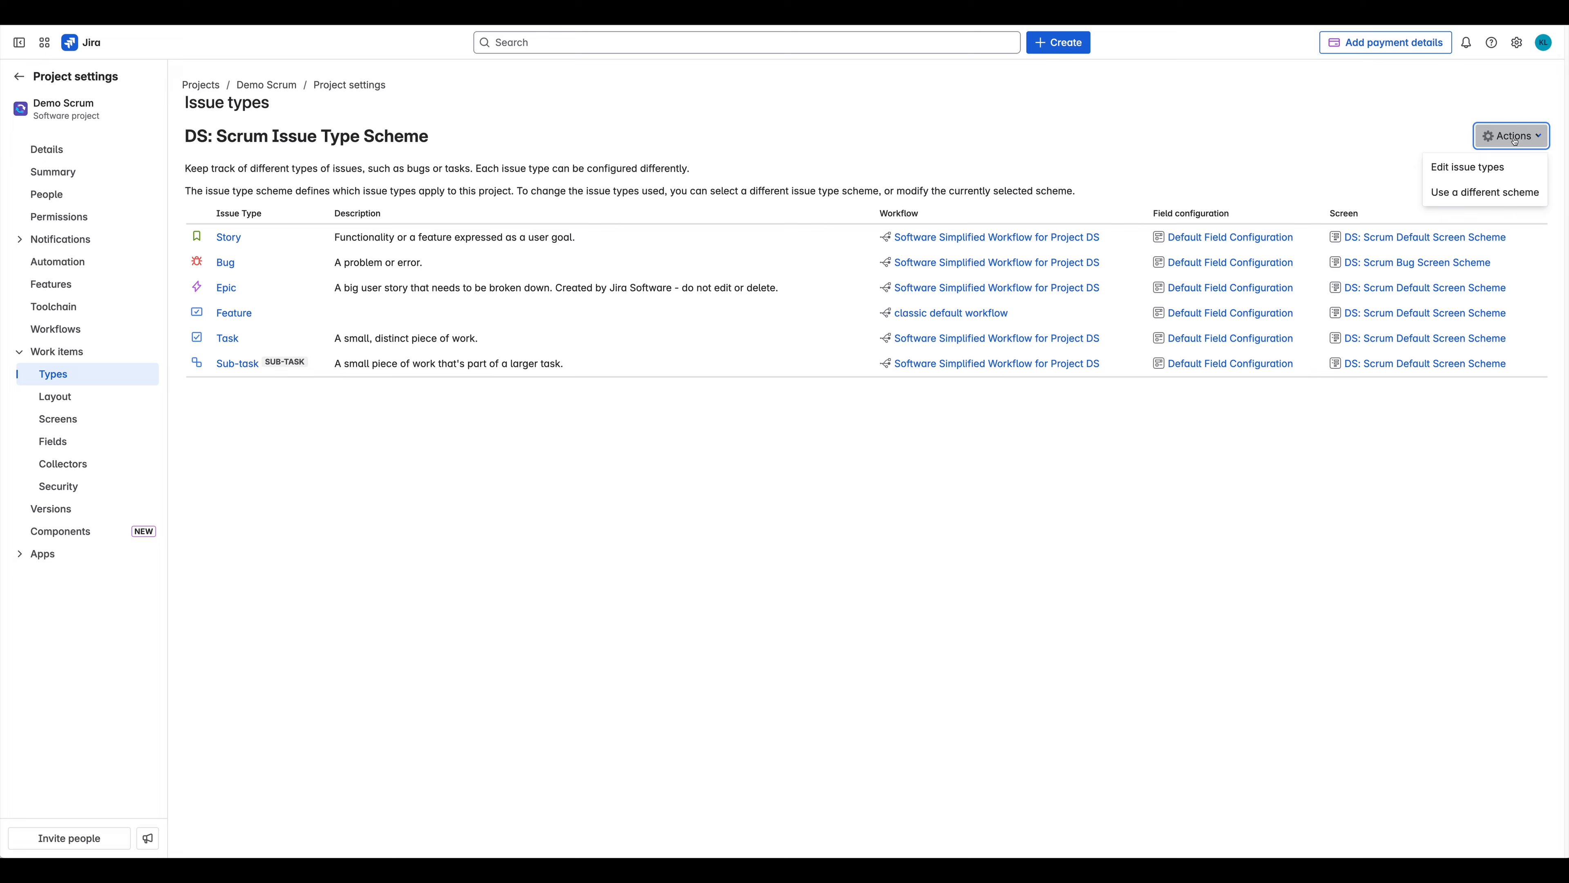
left_click(1486, 166)
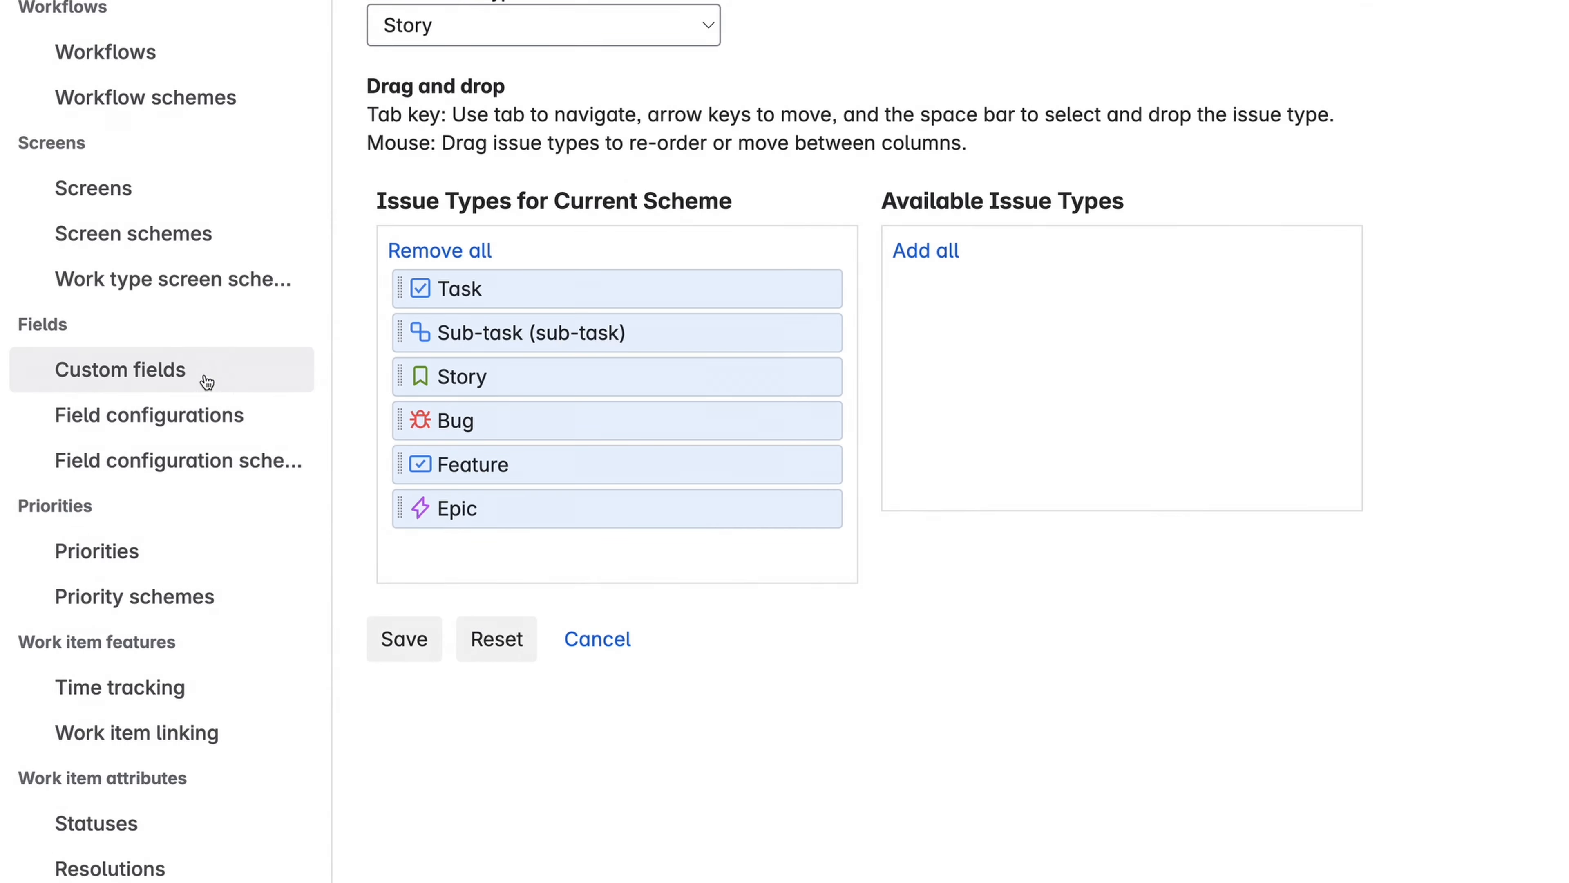
Search the Jira custom fields for "story point".
left_click(206, 374)
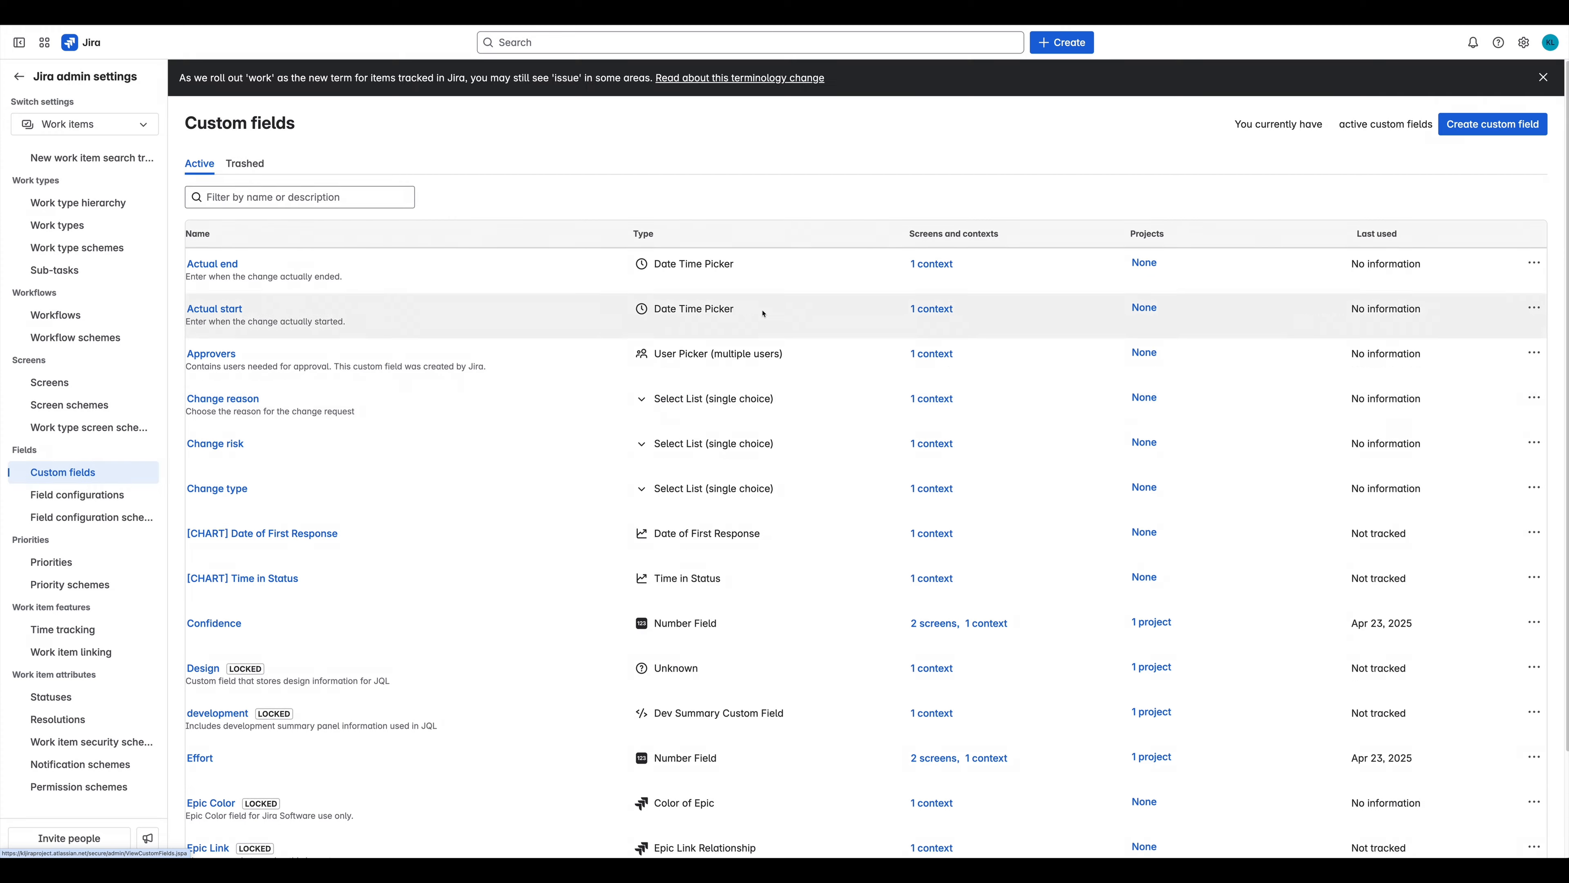
left_click(365, 203)
type("stor")
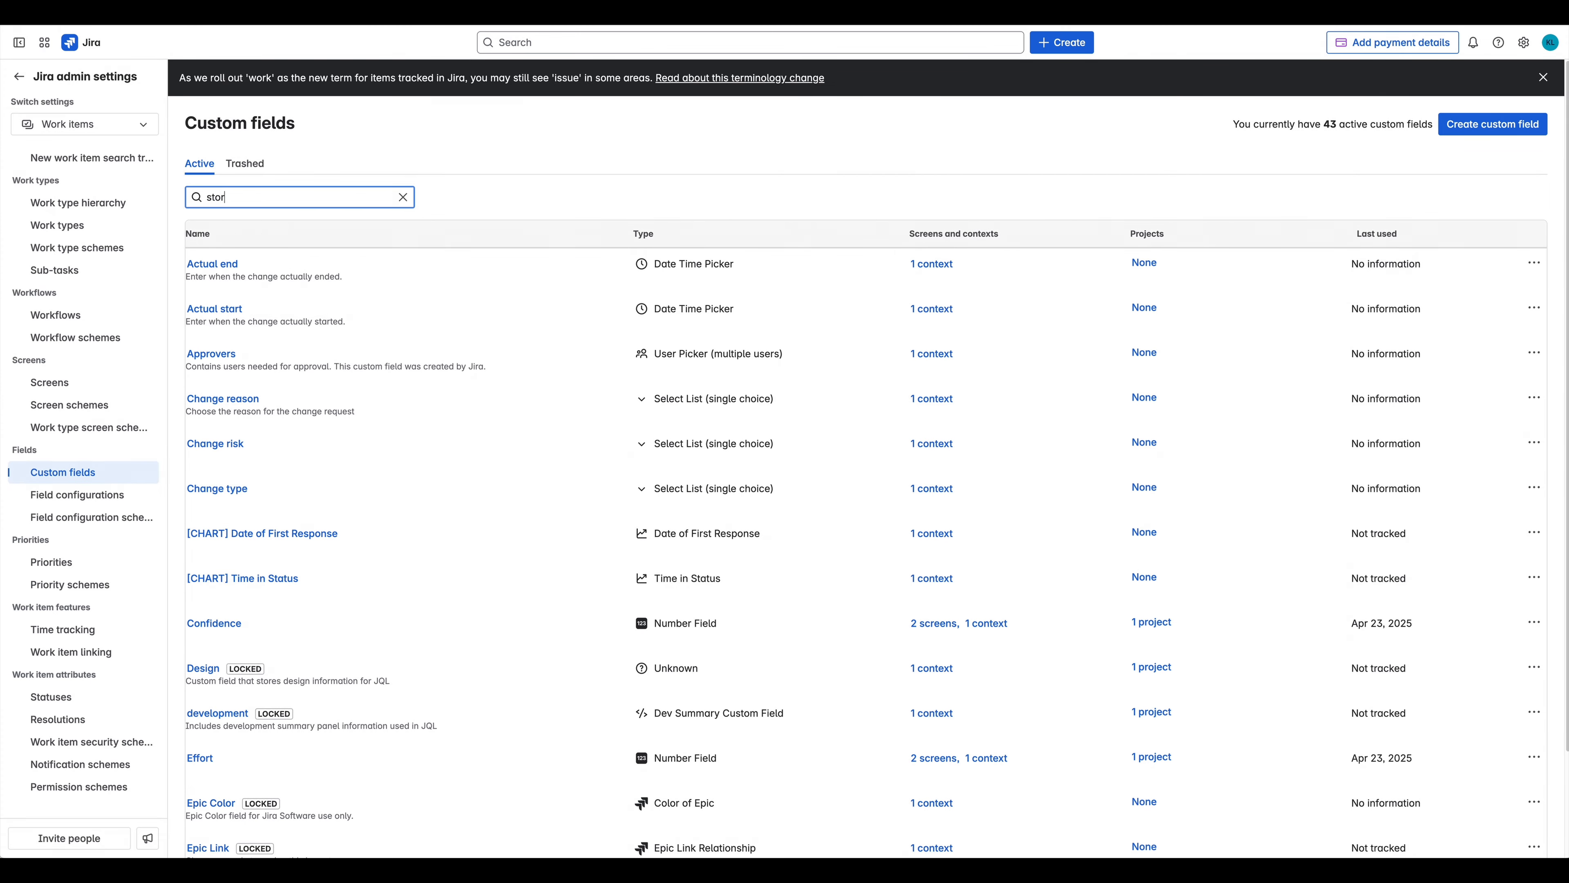
type("y points")
key("BackSpace")
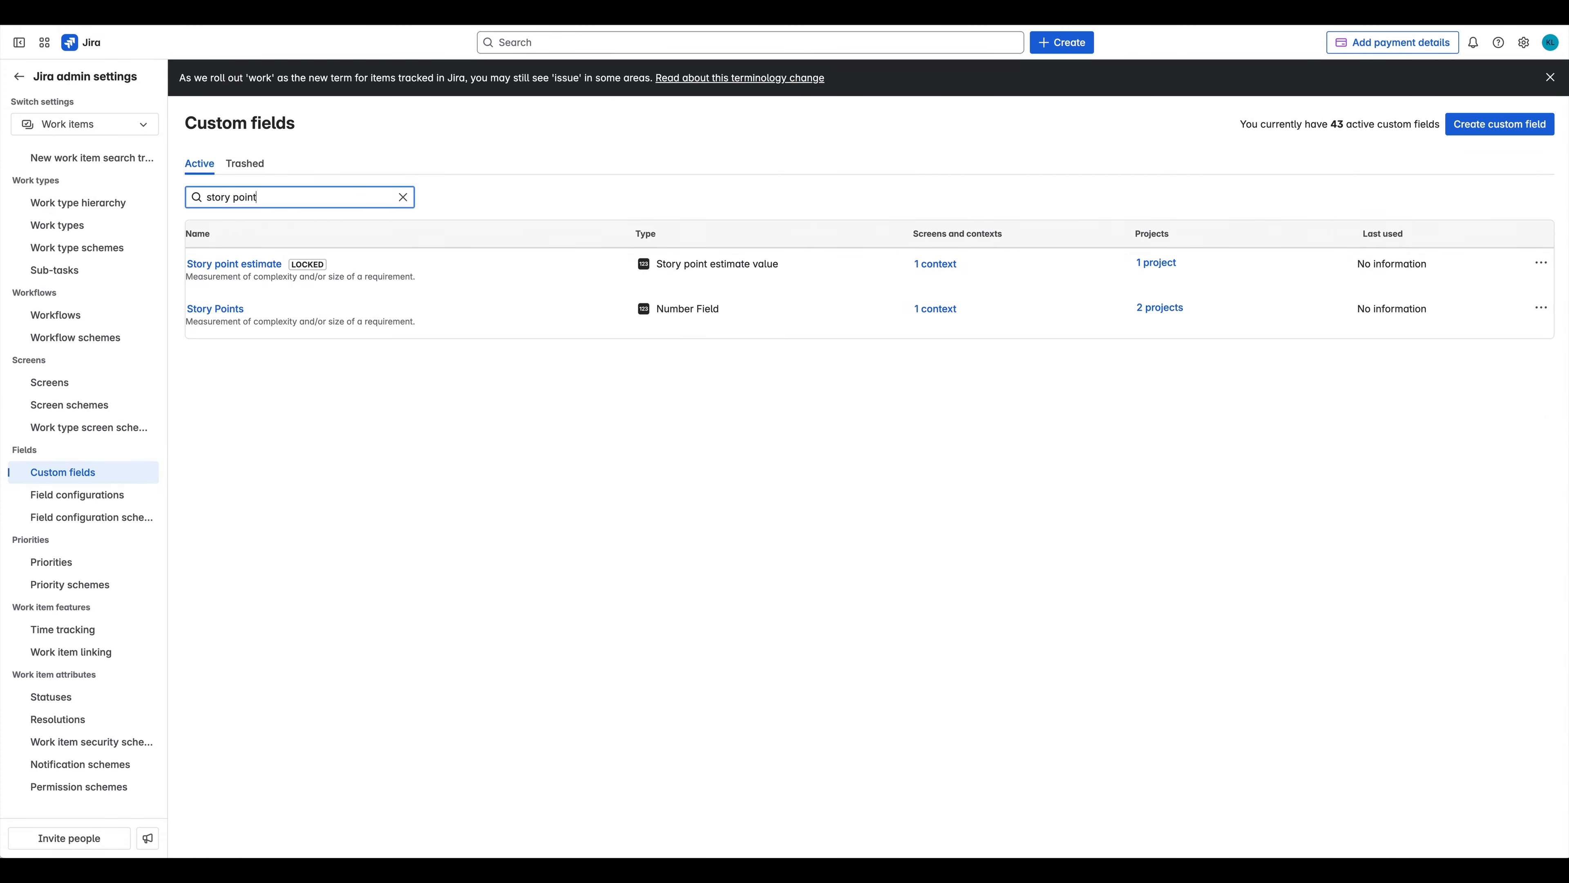
Associate the Story Points field with the DS: Scrum Default Issue Screen and the Default Screen.
left_click(233, 309)
left_click(655, 114)
left_click(754, 238)
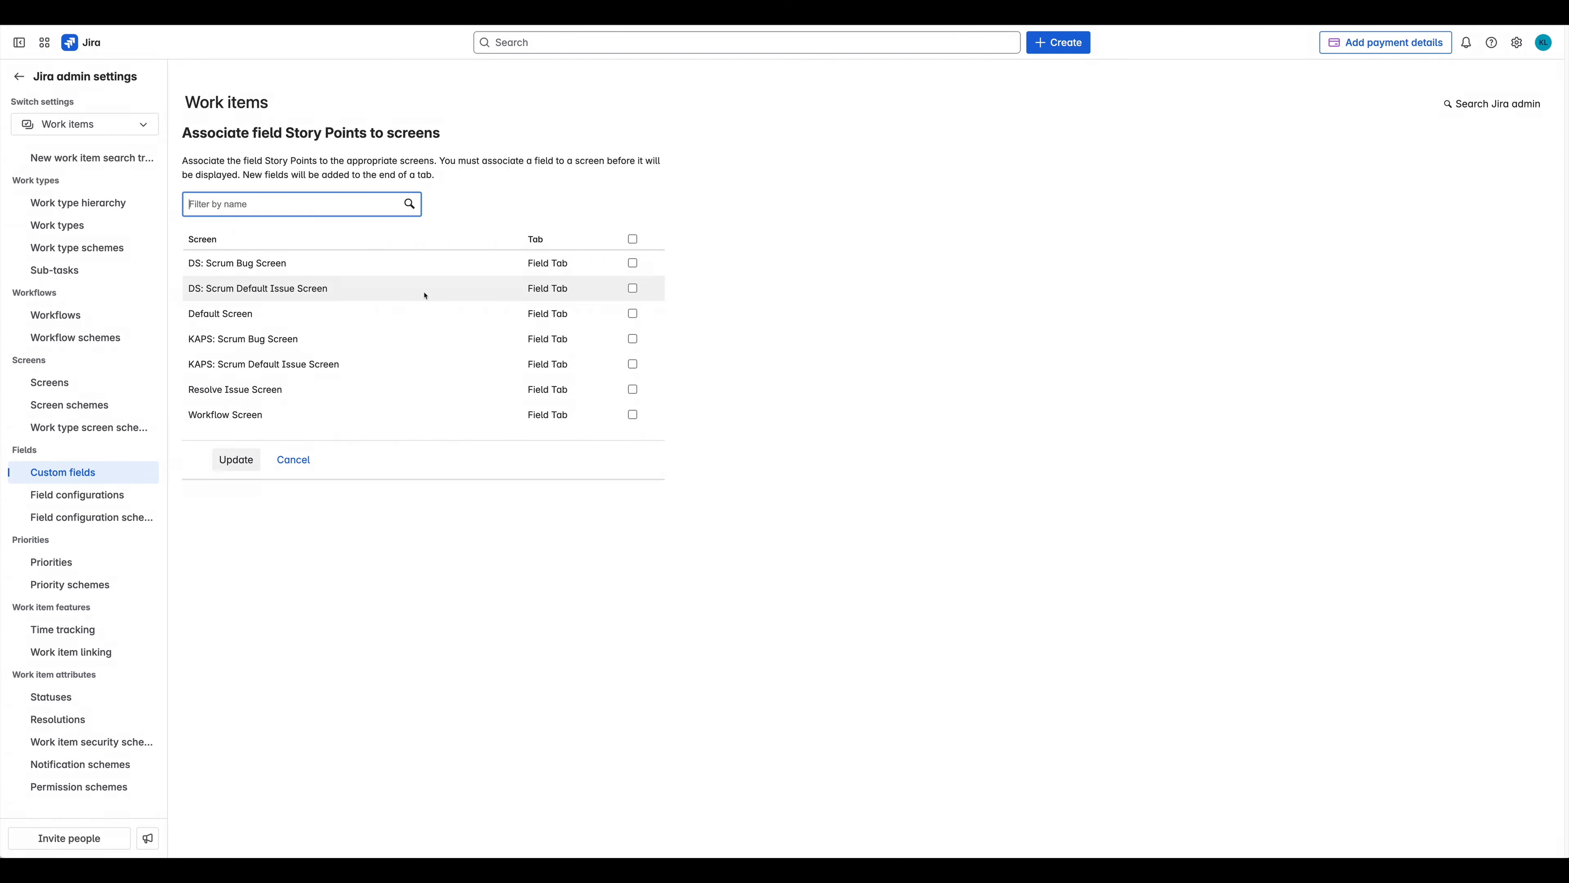
left_click(632, 288)
left_click(632, 313)
left_click(237, 459)
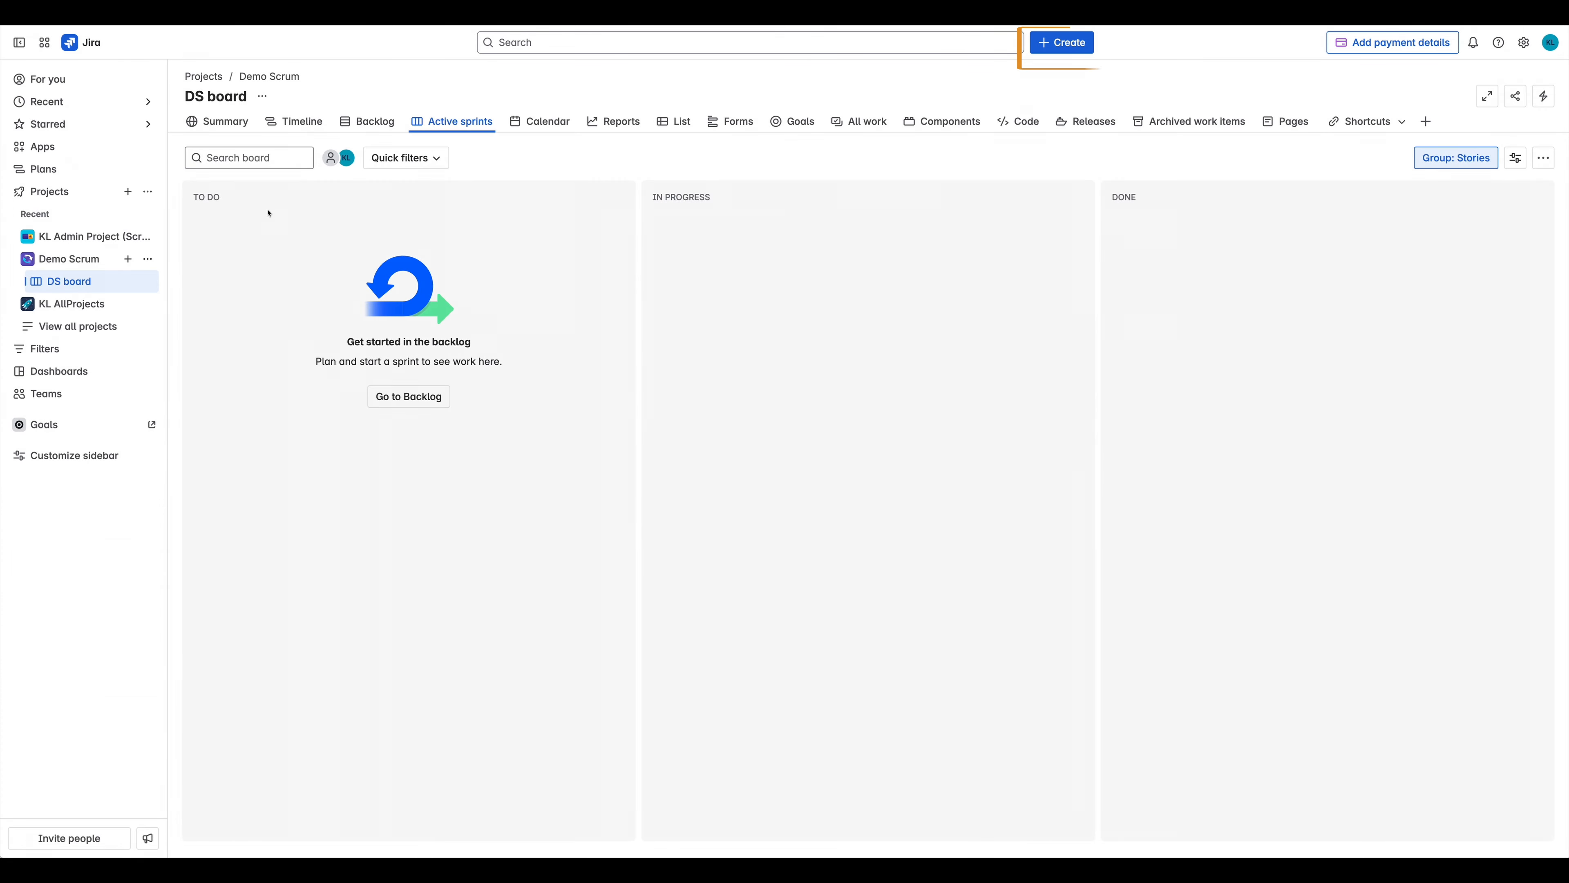
Create an Epic with the summary User Management in the Demo Scrum project.
left_click(1062, 42)
left_click(641, 223)
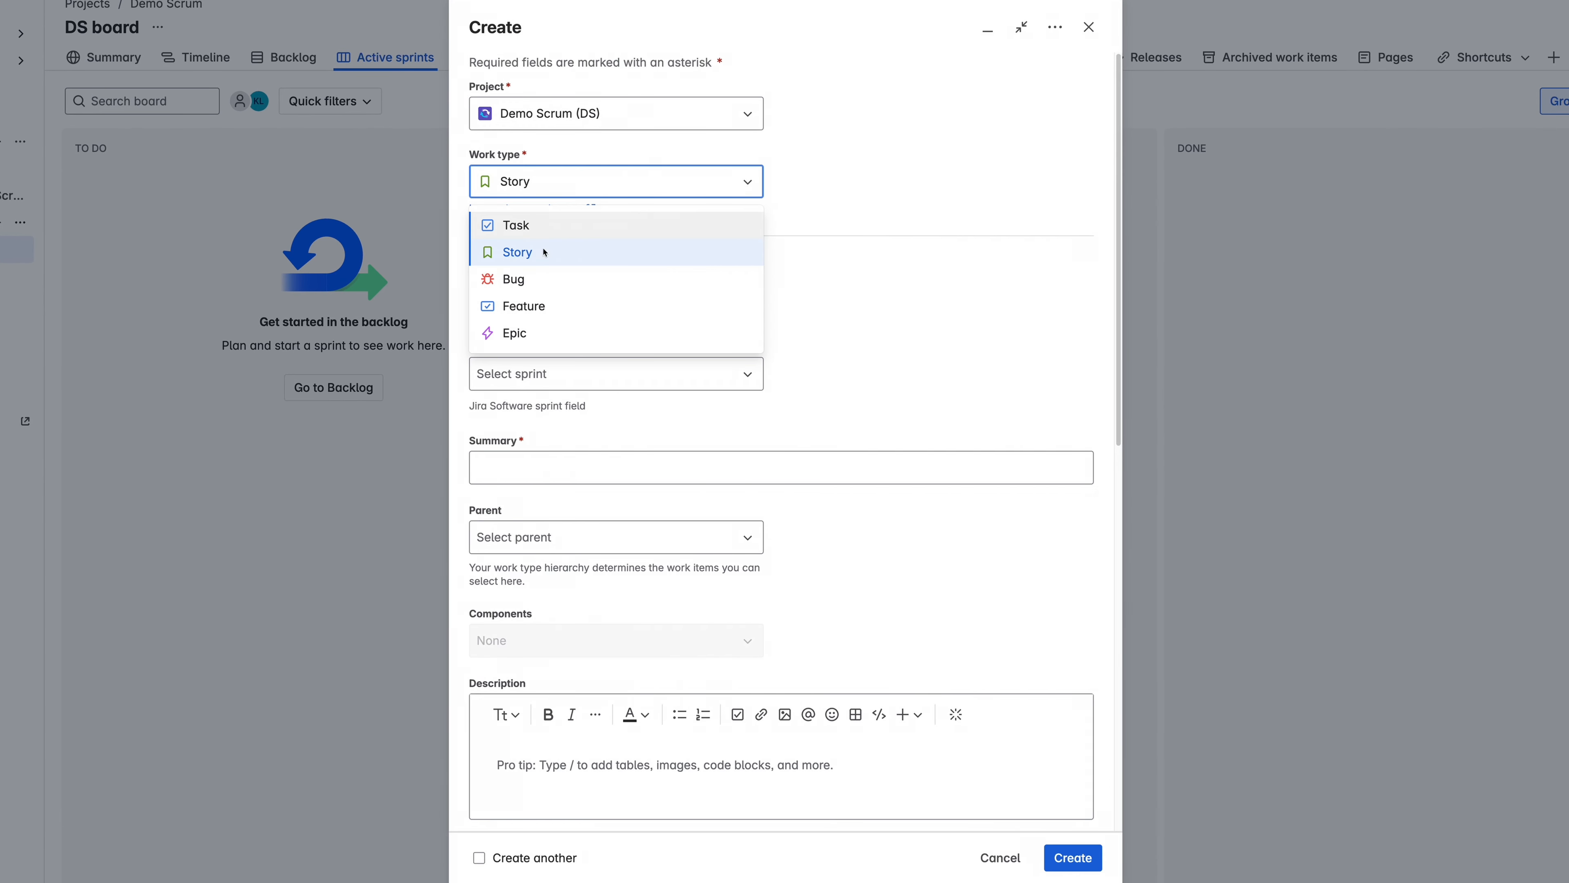
left_click(586, 333)
type("User Manage")
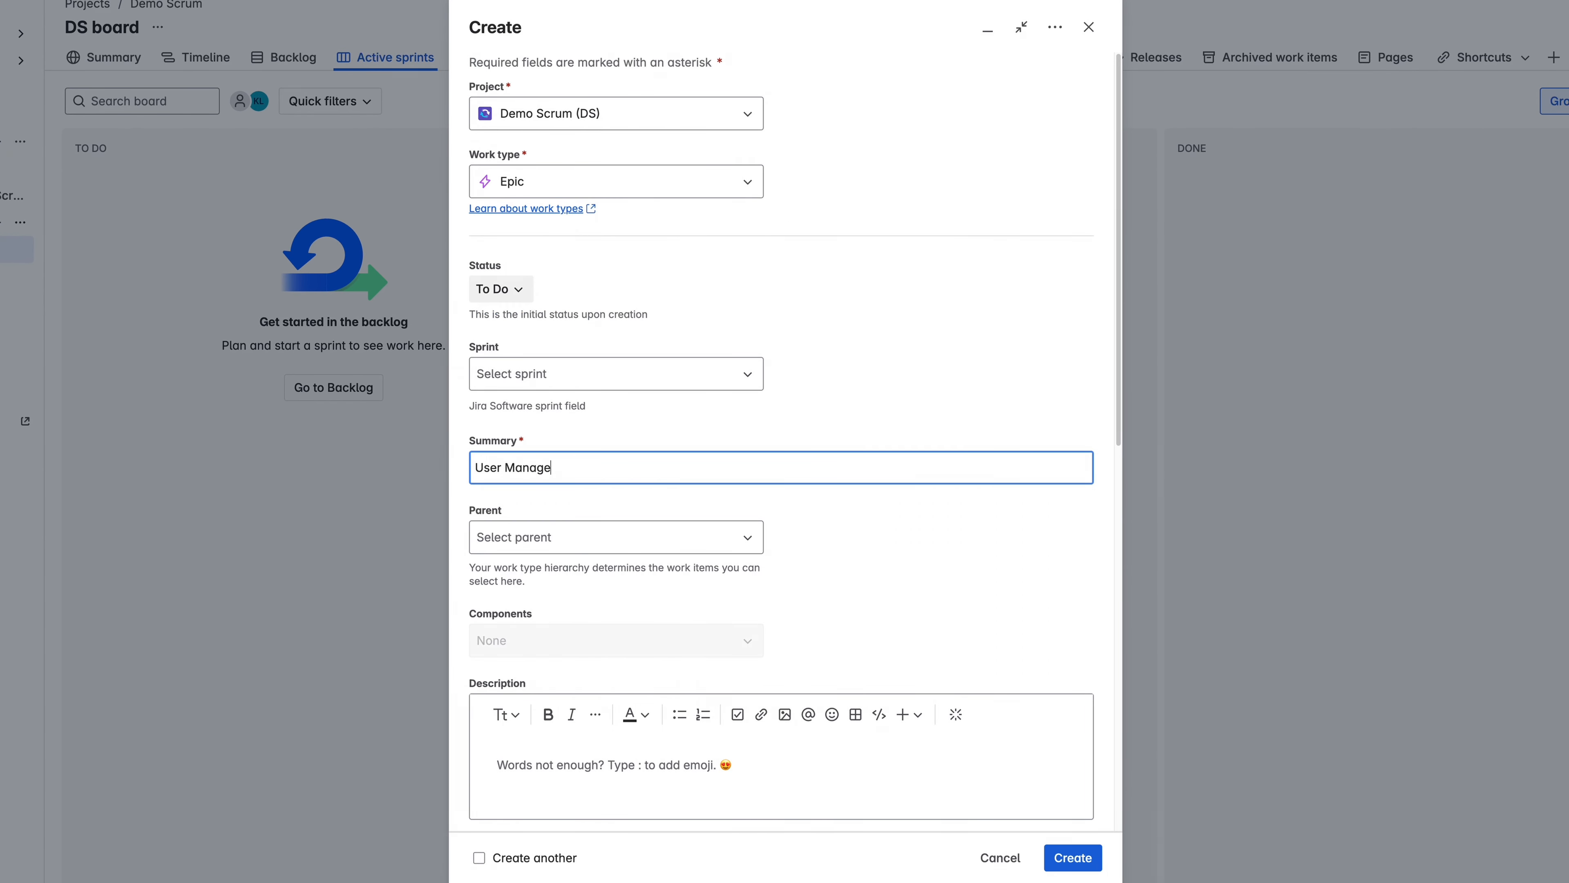
type("ment")
left_click(1070, 859)
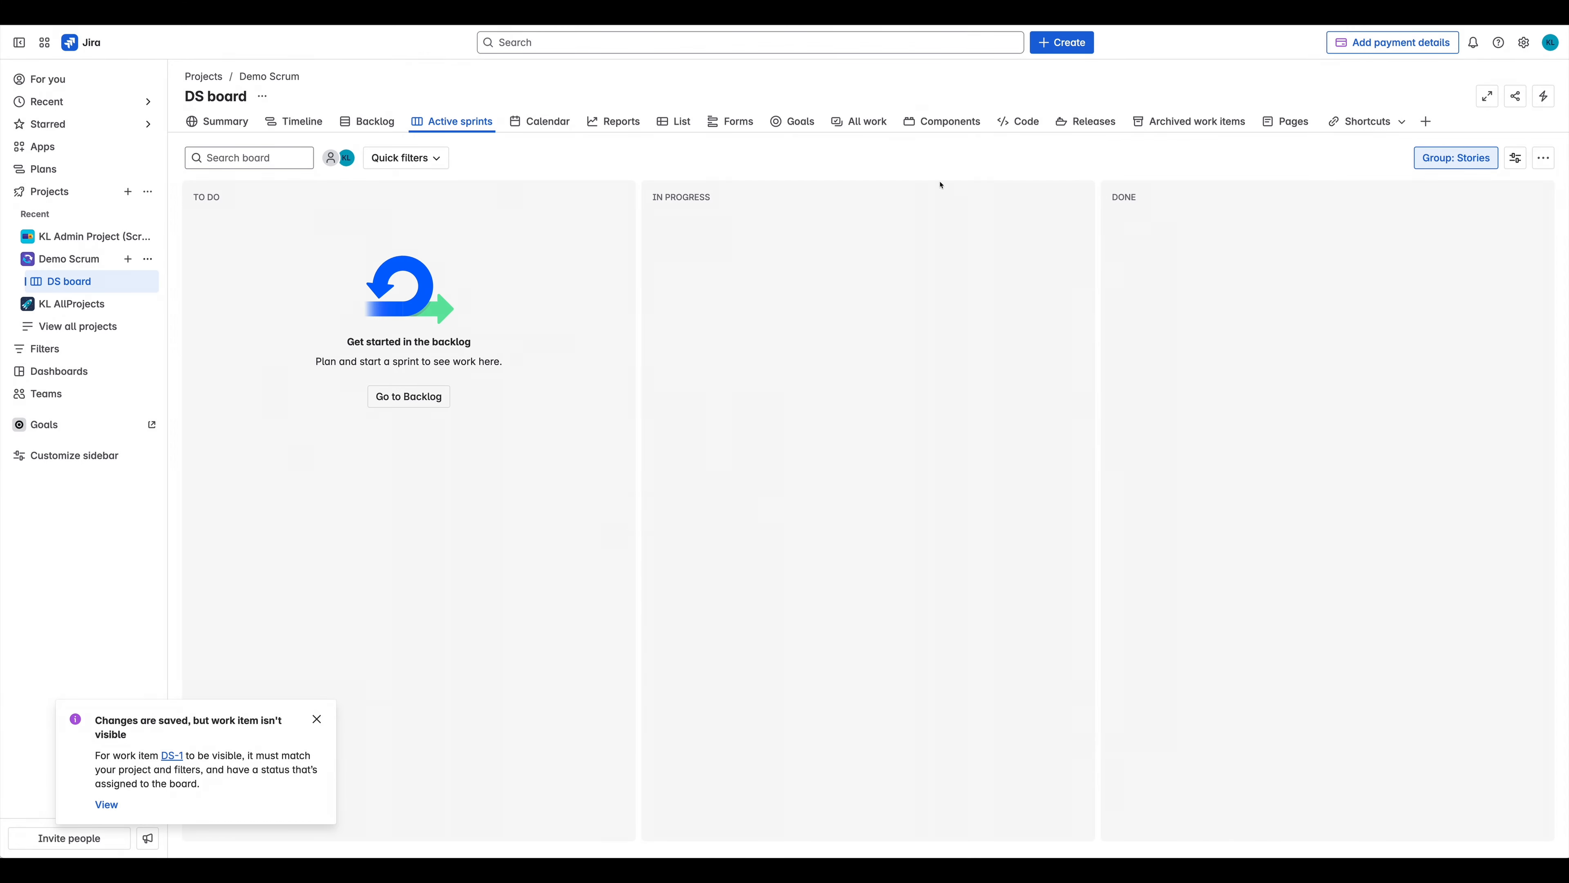
Add a child Story named "Build a backend API endpoints (.NET 8, JWT)" to the User Management epic.
left_click(177, 758)
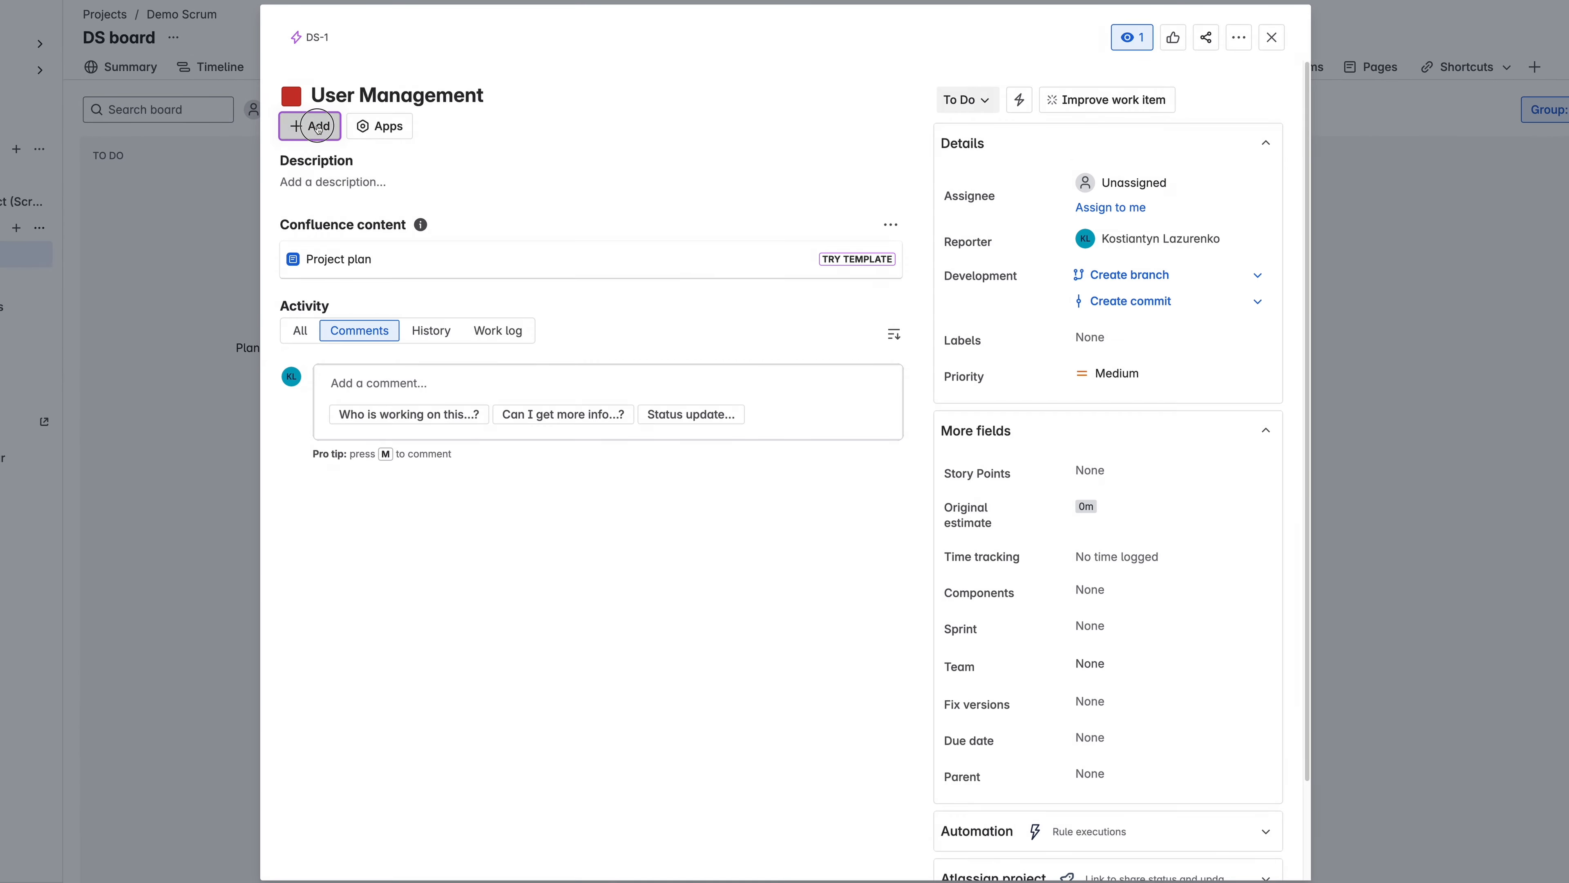
left_click(317, 127)
left_click(399, 201)
left_click(343, 265)
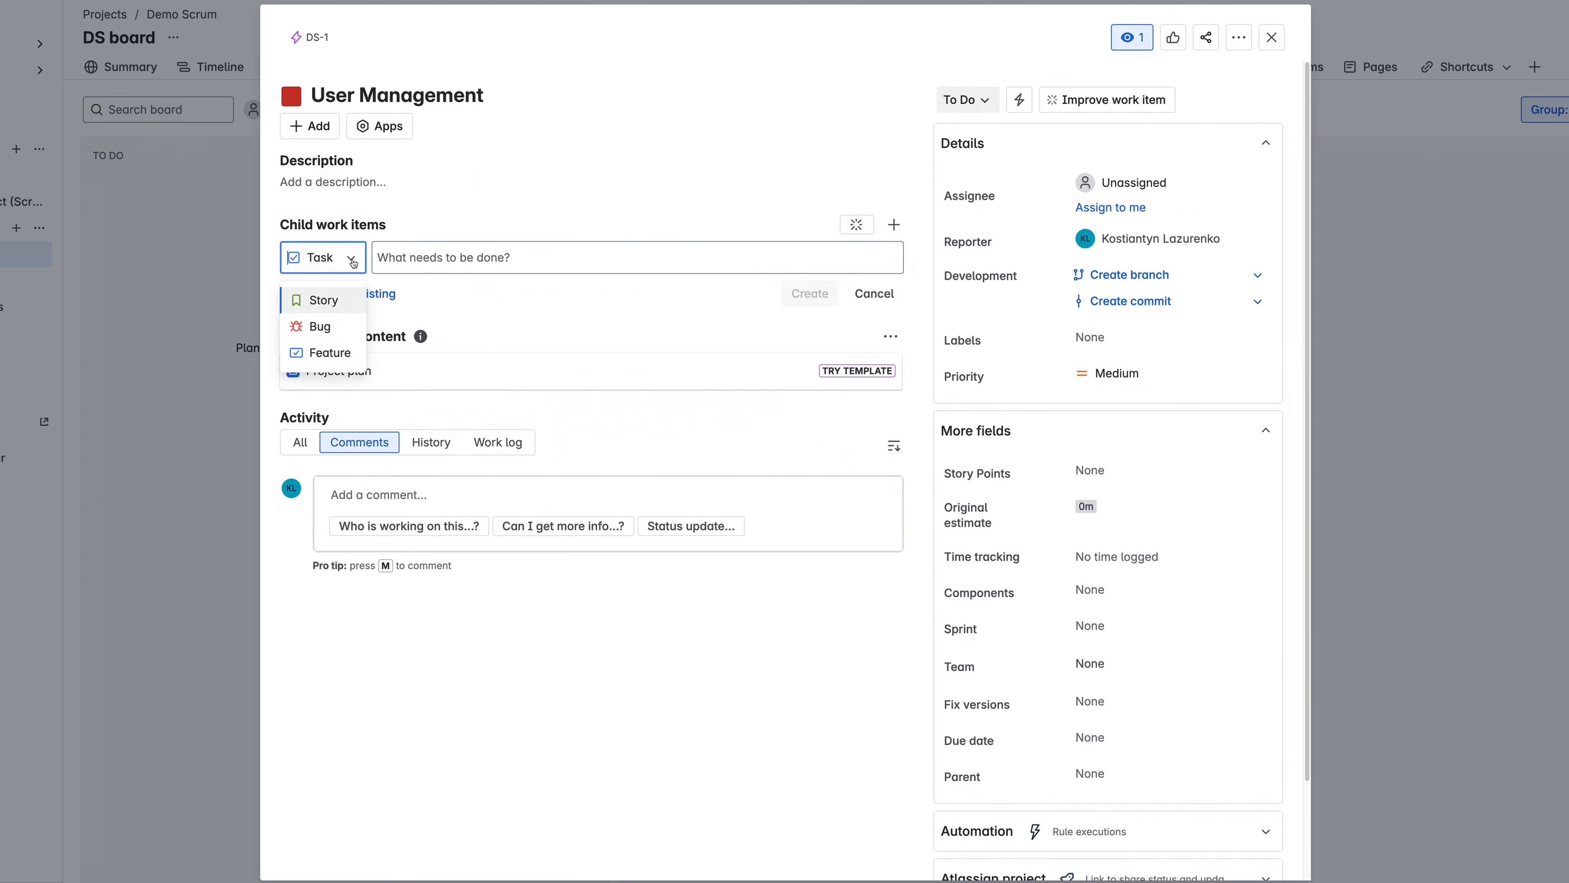
left_click(335, 301)
left_click(494, 256)
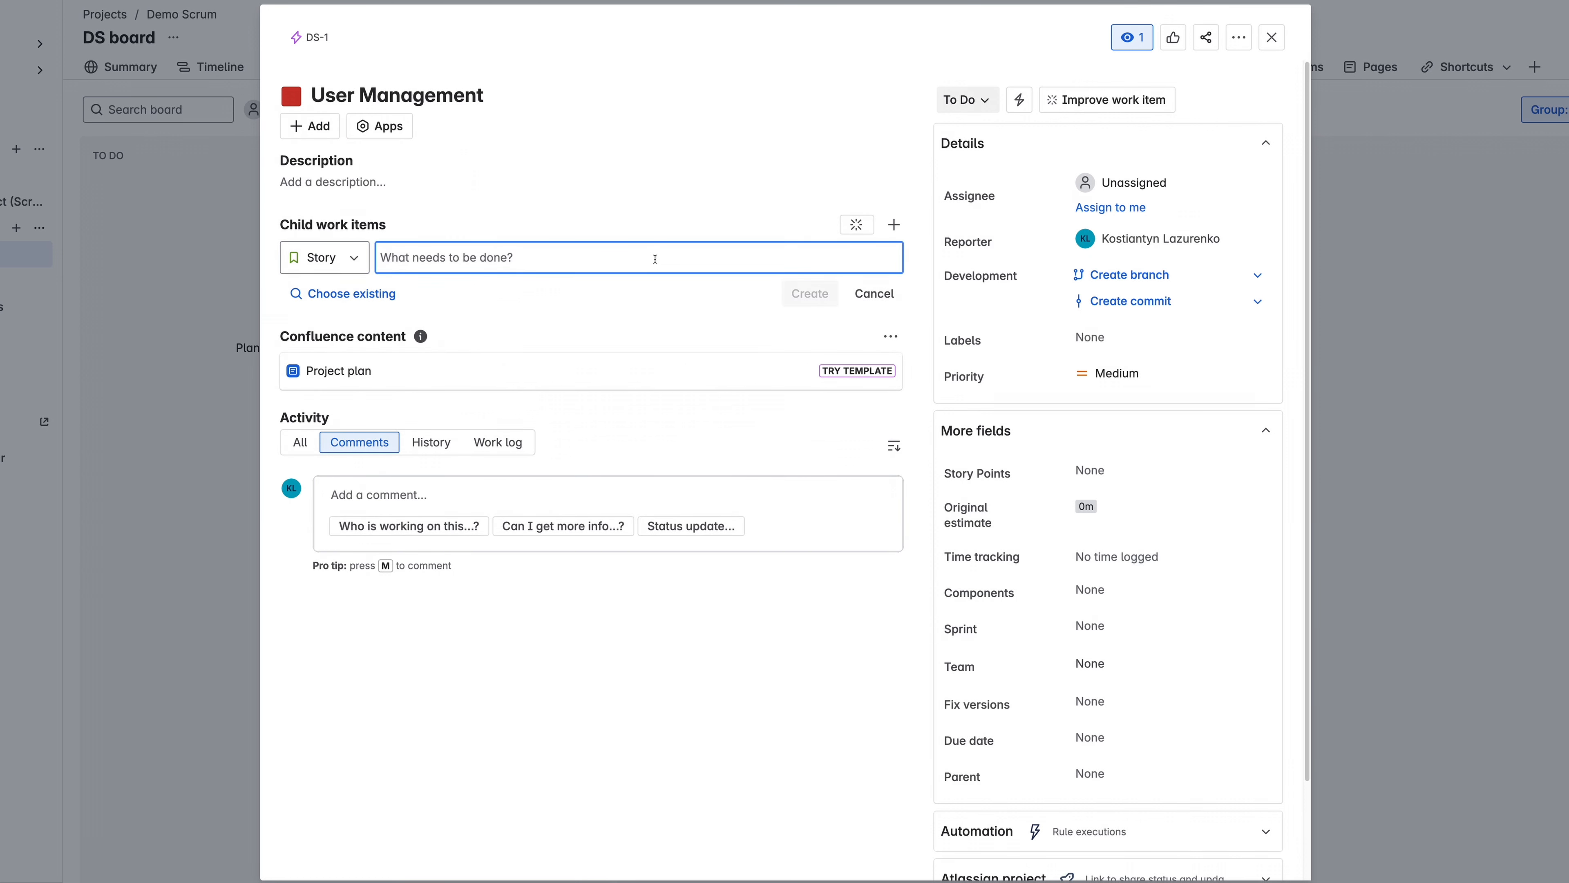
type("Bui")
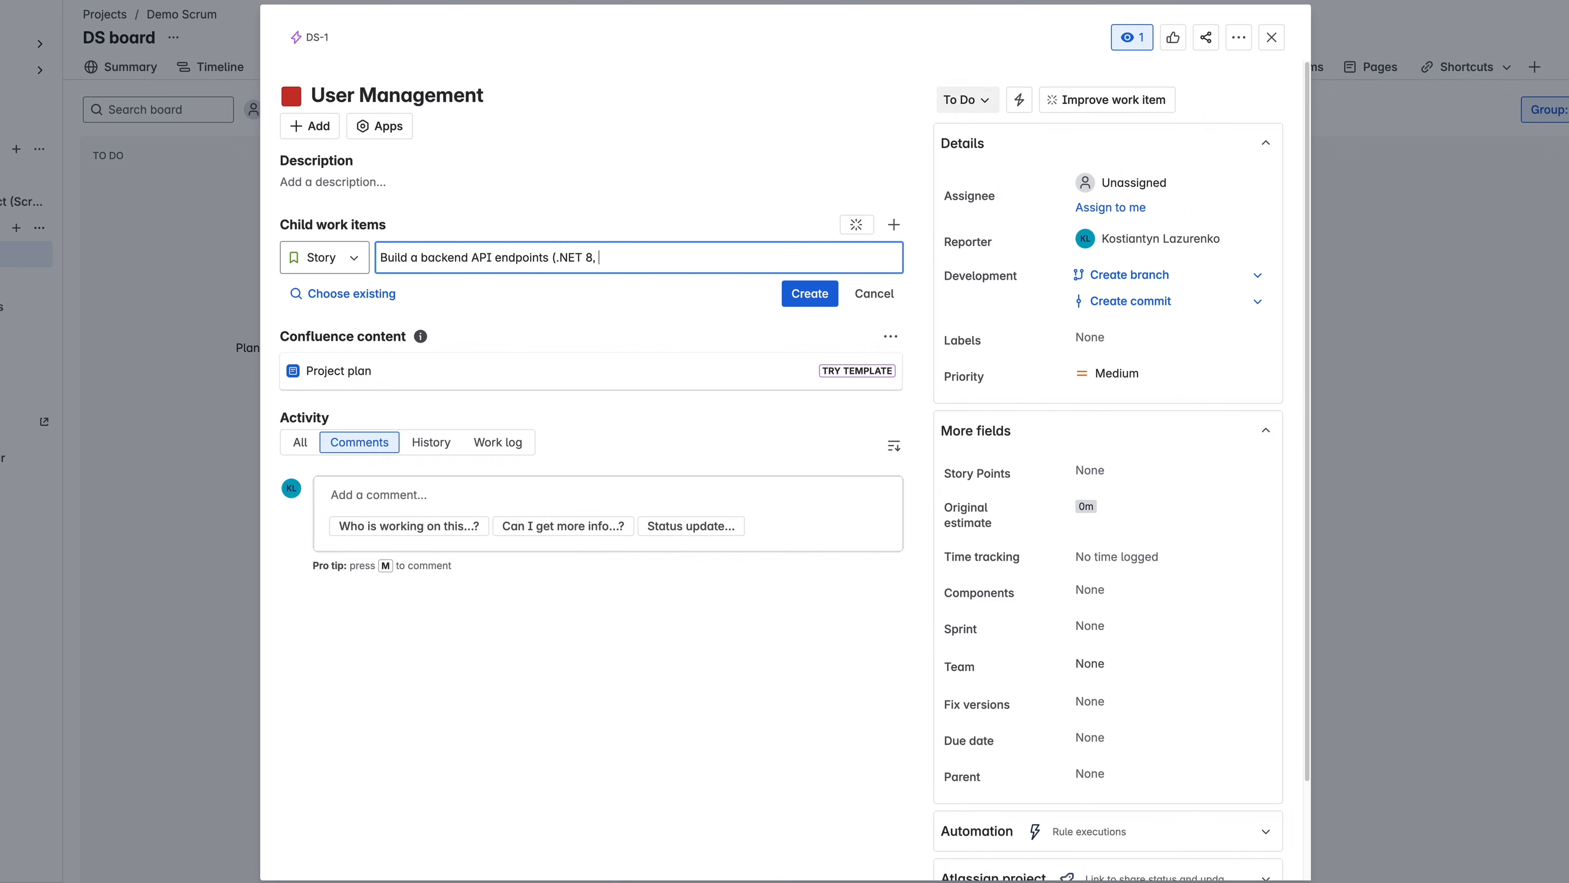
key("Return")
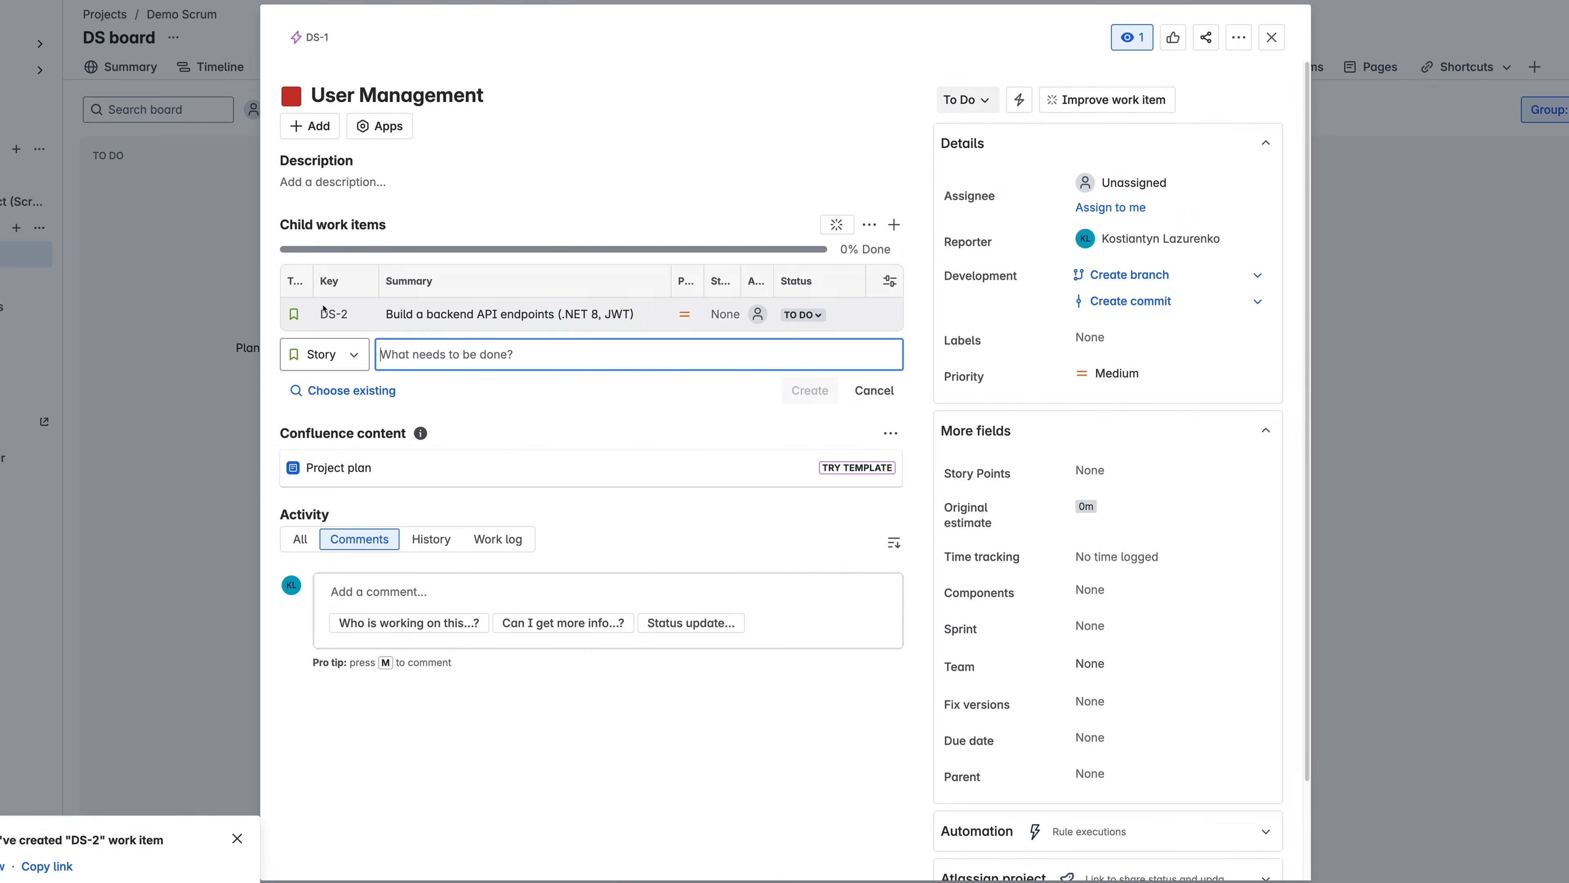
Discard the blank child work item entry and close the User Management epic.
left_click(435, 314)
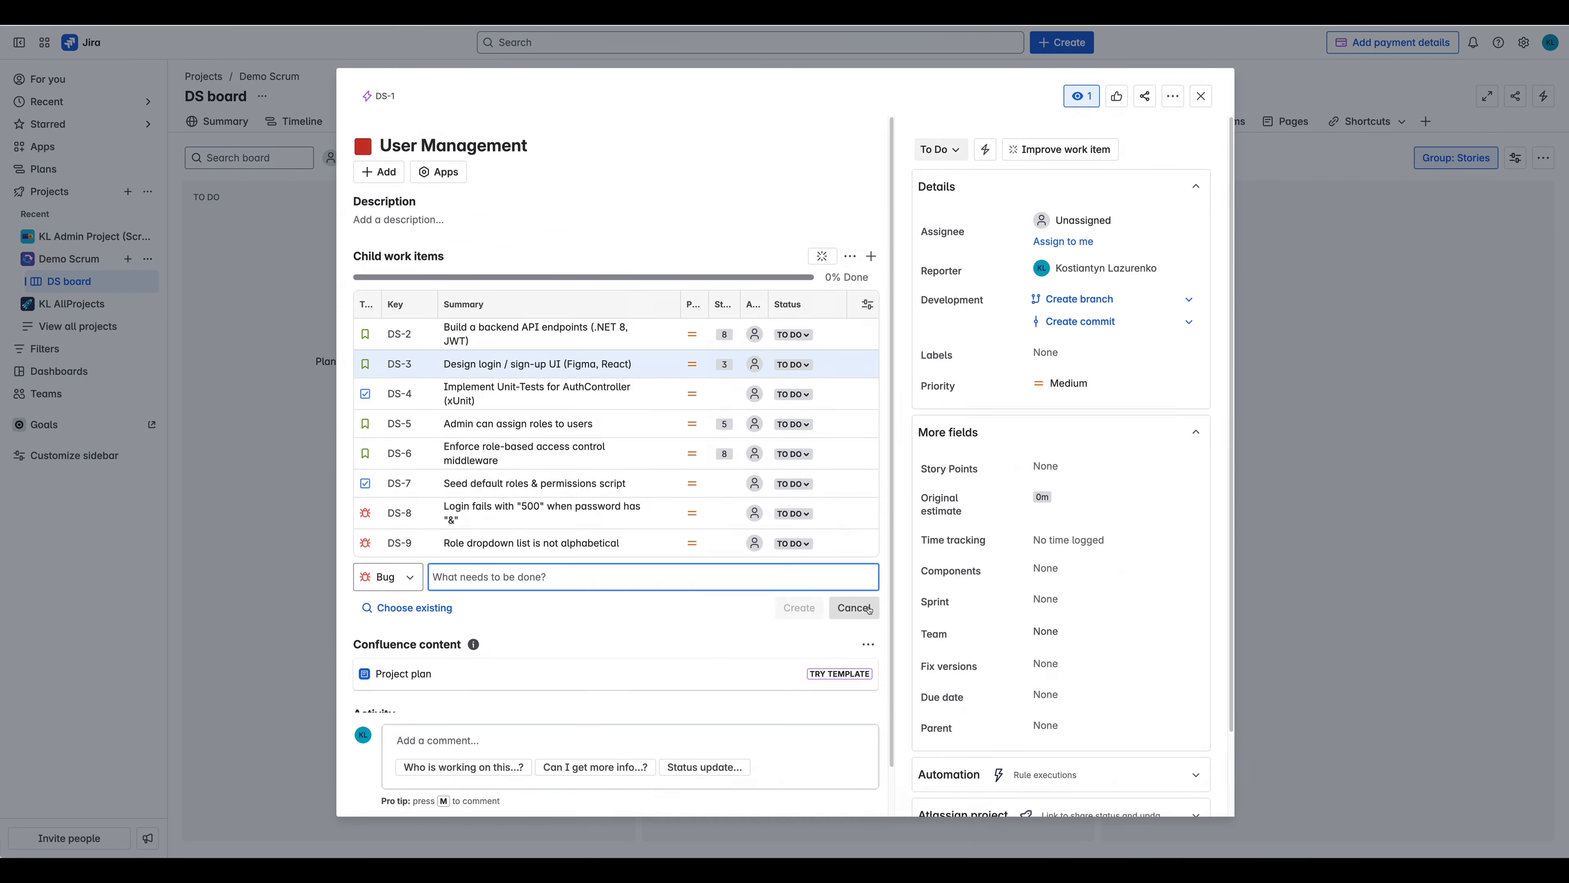
left_click(869, 609)
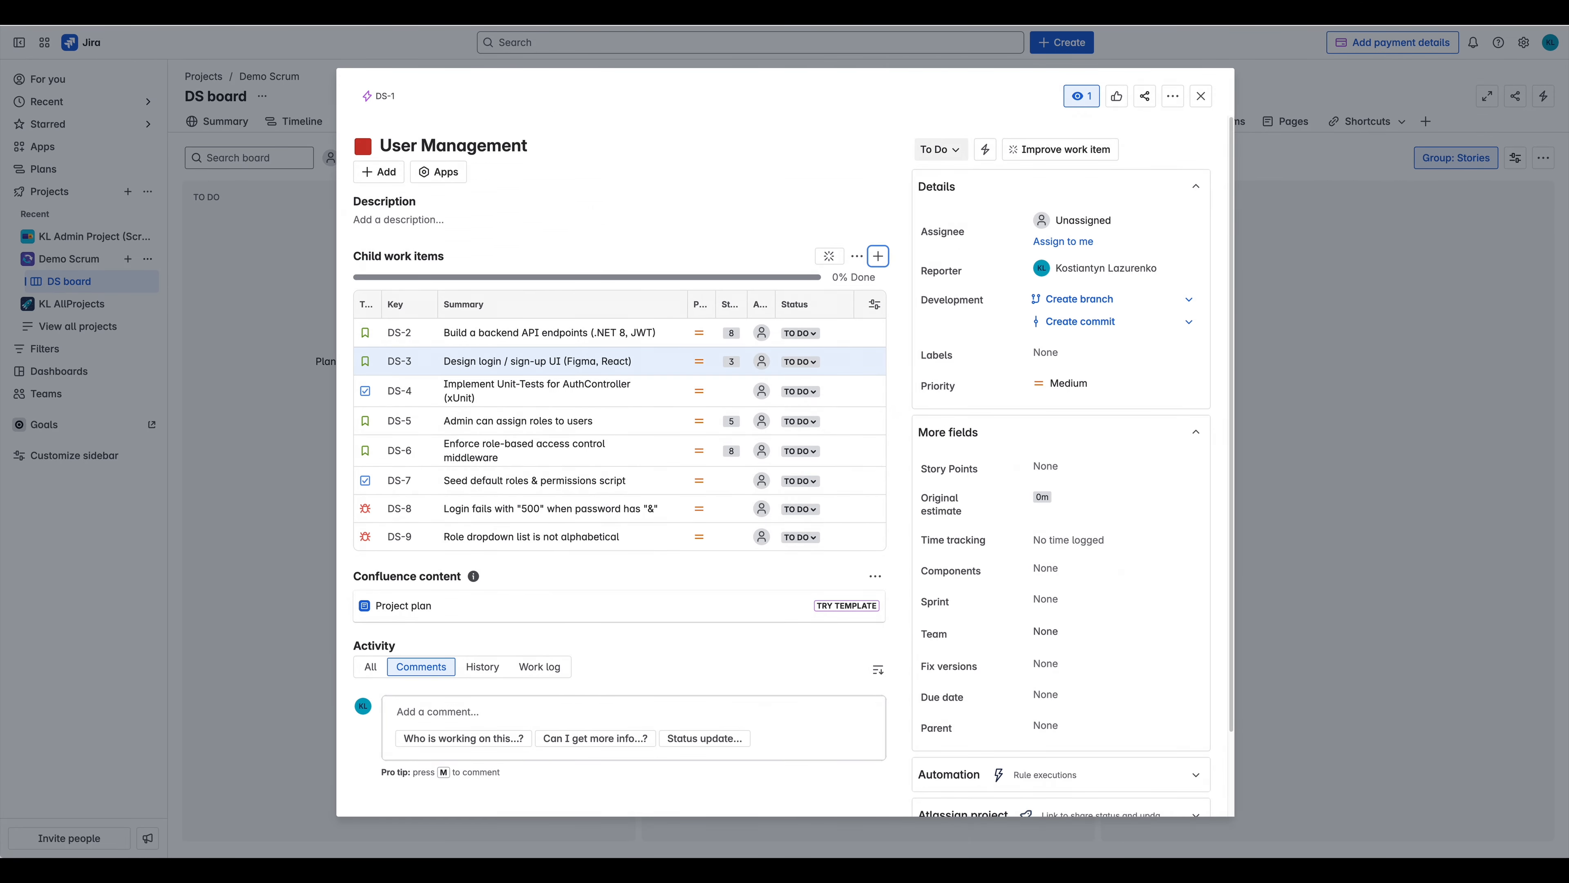
left_click(1373, 376)
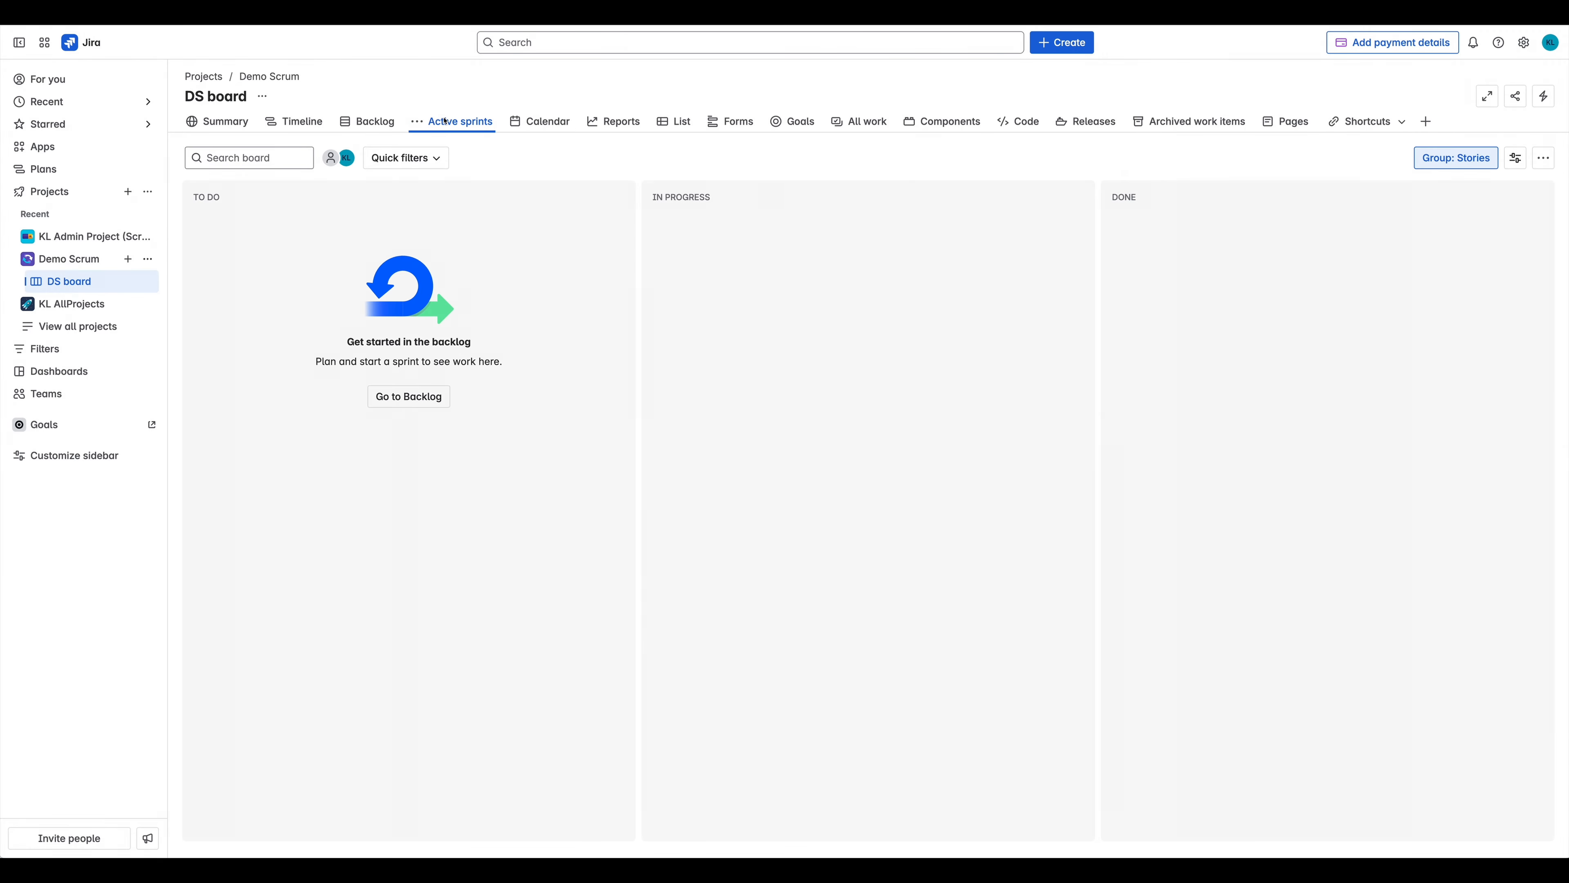
Create a release version named v1.0 (2025.05) with the release date May 27, 2025.
left_click(1079, 129)
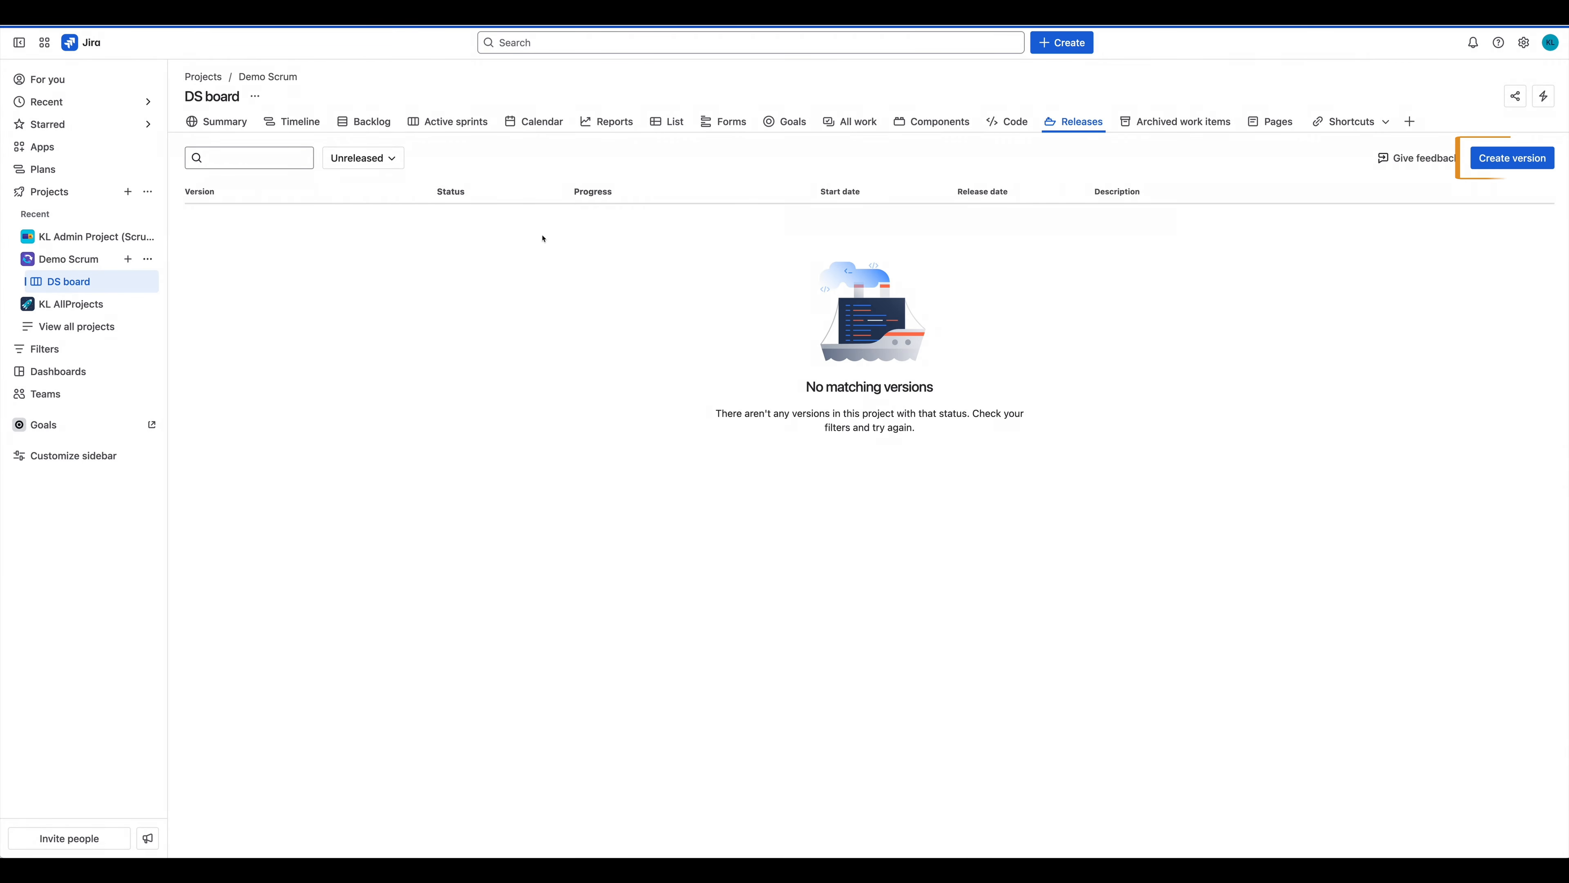
left_click(1495, 159)
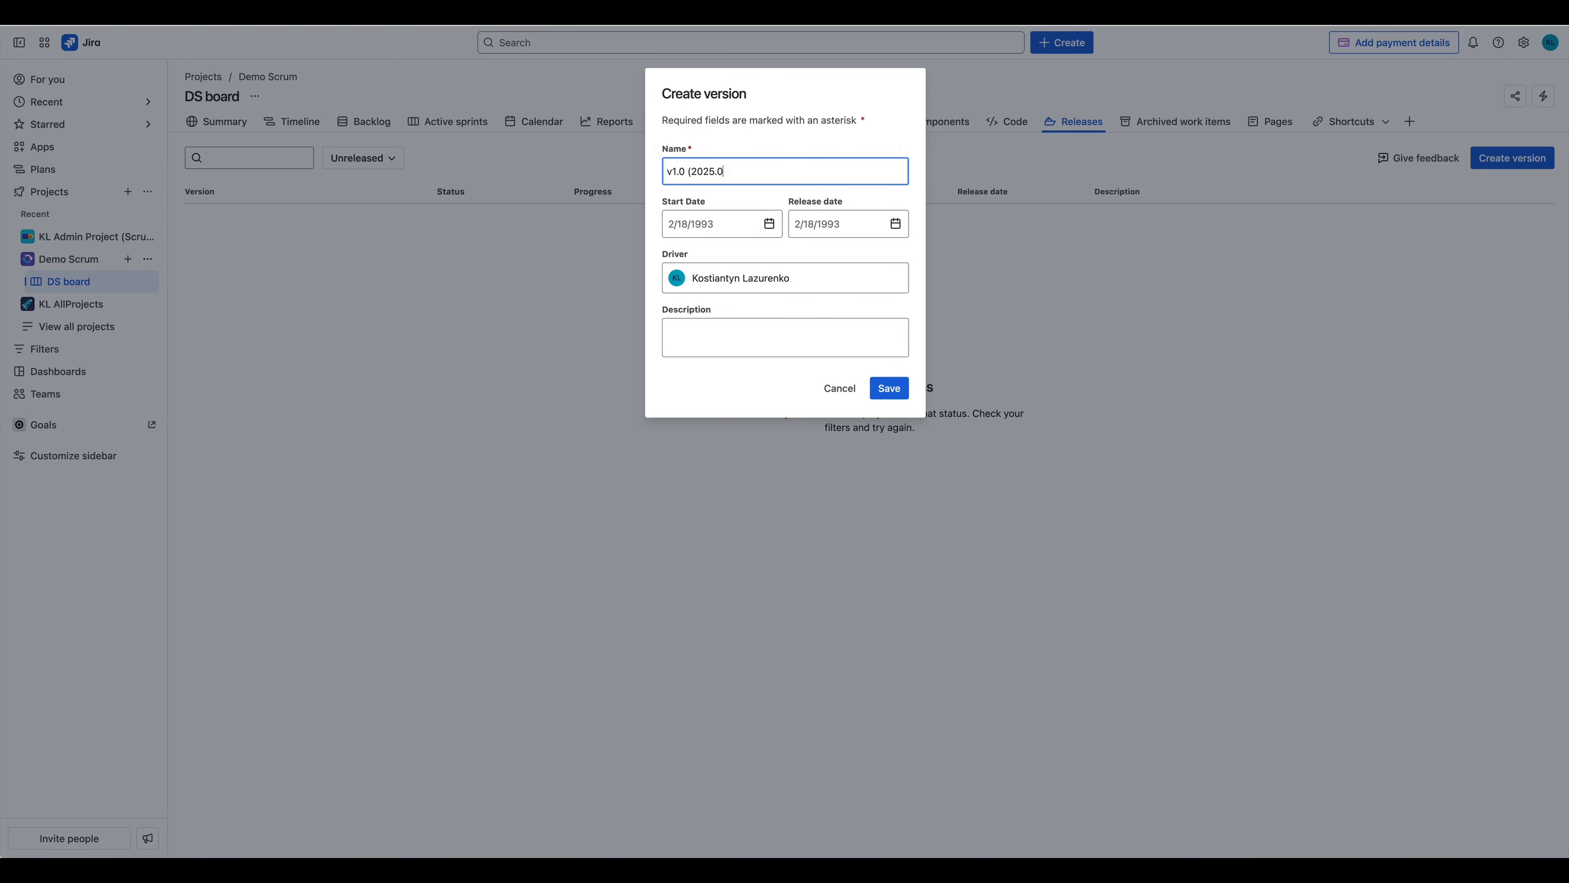
left_click(792, 229)
left_click(875, 405)
left_click(887, 388)
Create a release version named v1.1 (2025.06) with start date 5/27/2025 and release date 6/24/2025.
left_click(1513, 157)
type("v")
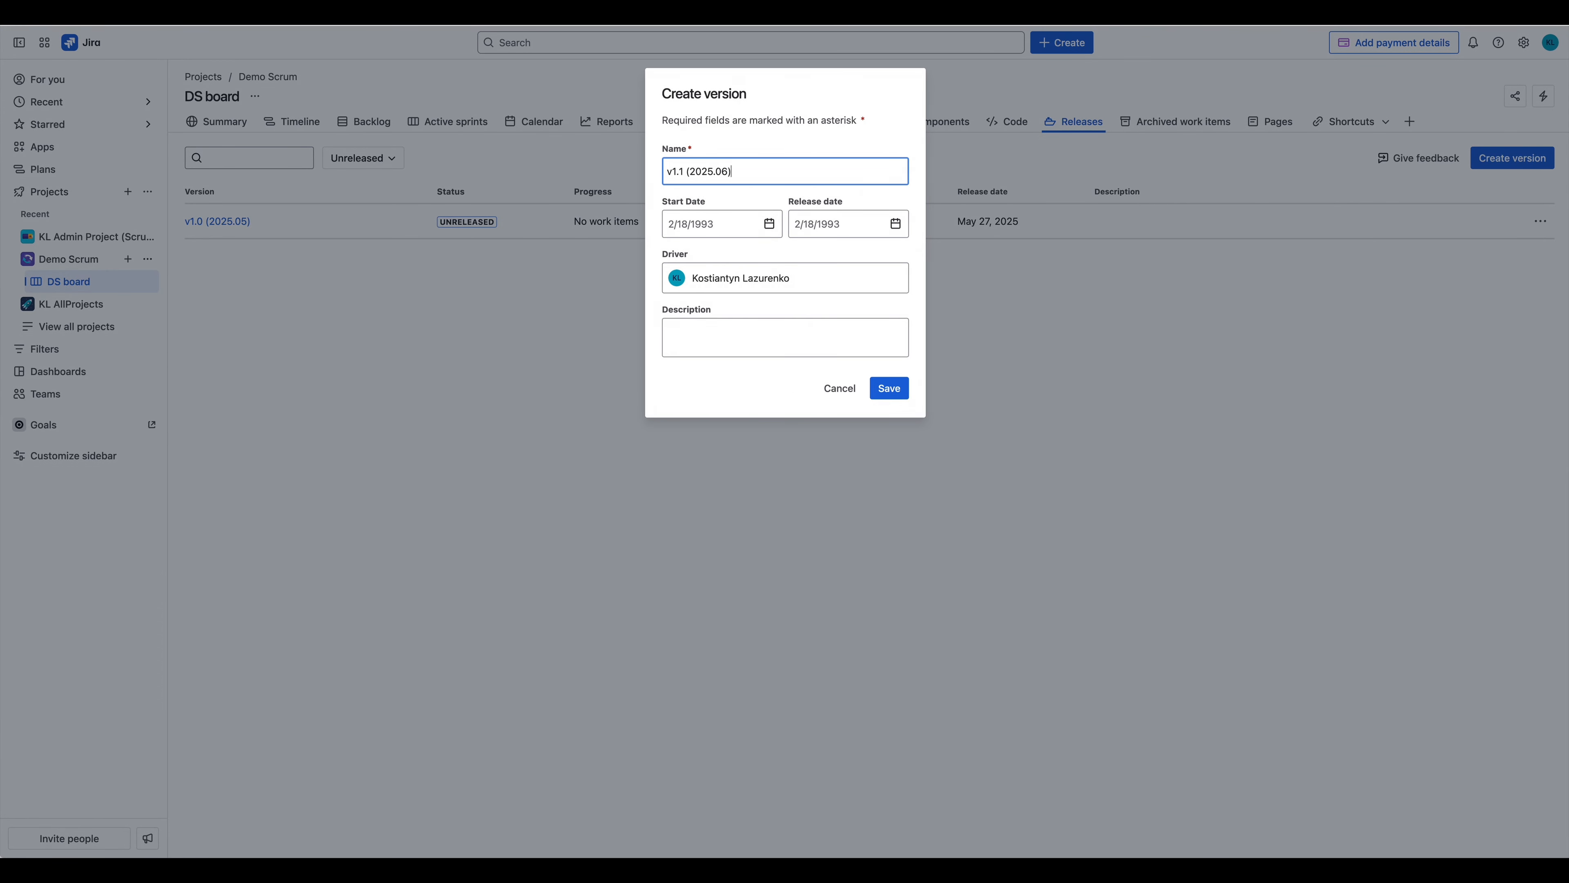
left_click(773, 223)
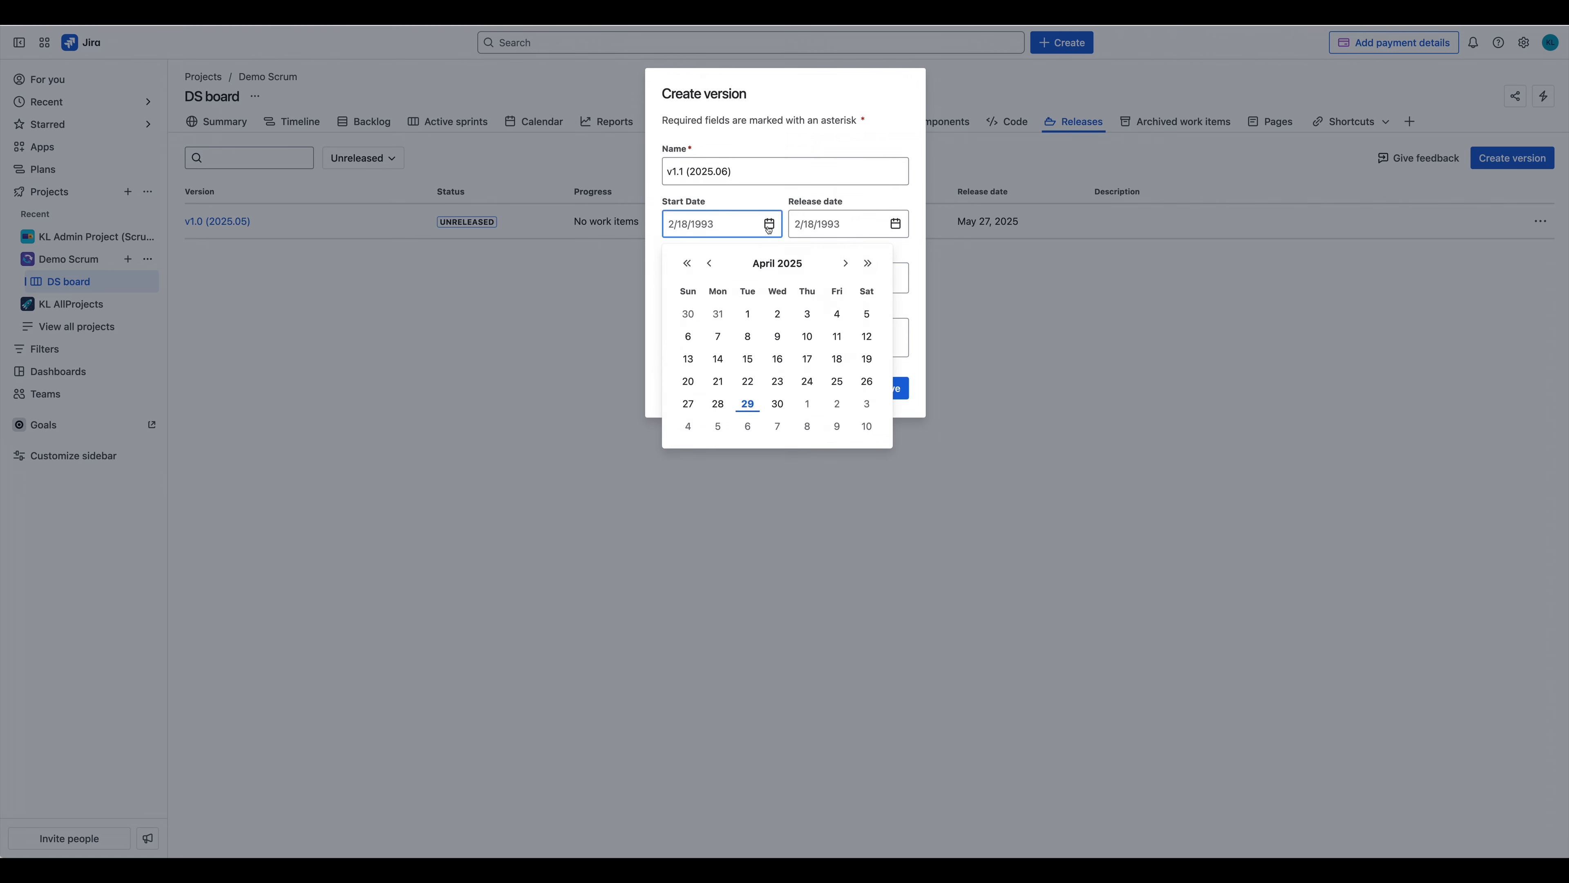
left_click(846, 265)
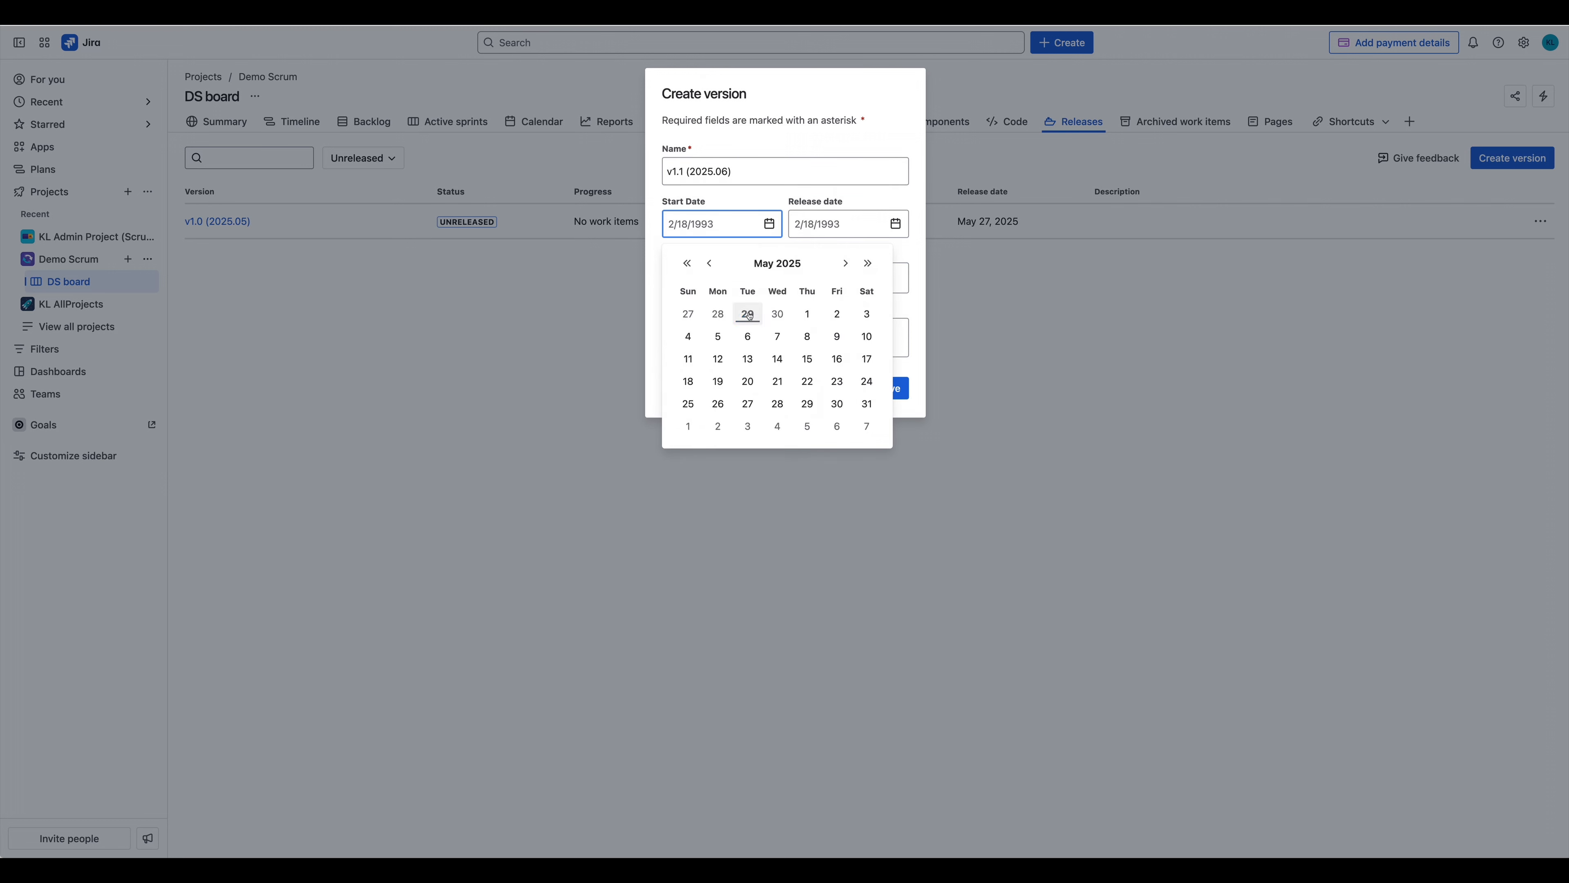
left_click(747, 404)
left_click(896, 224)
left_click(973, 264)
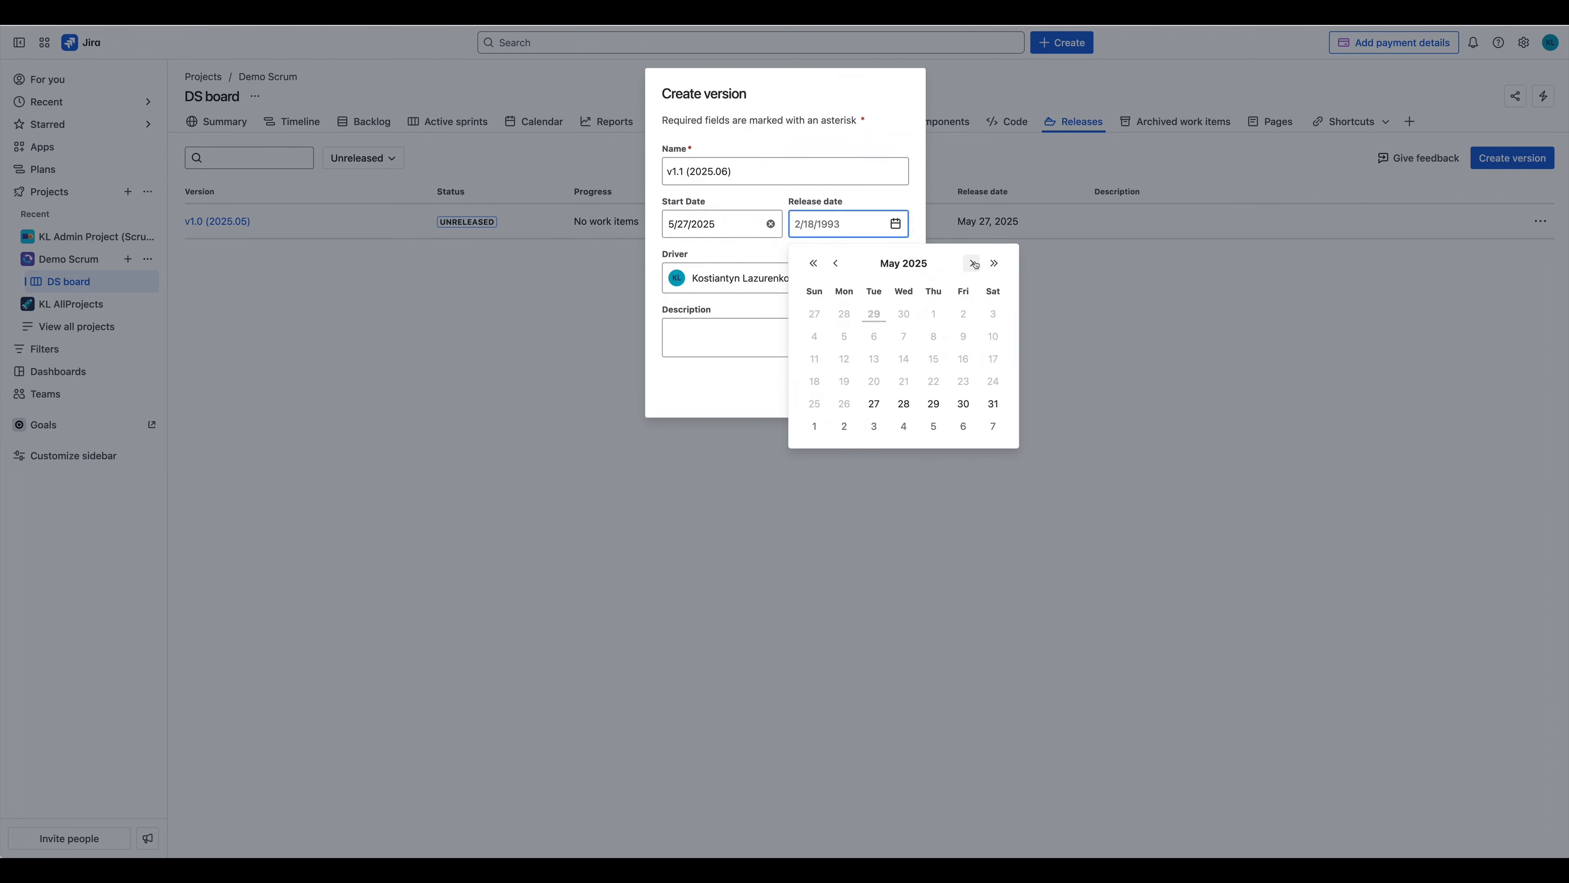
left_click(973, 263)
left_click(873, 382)
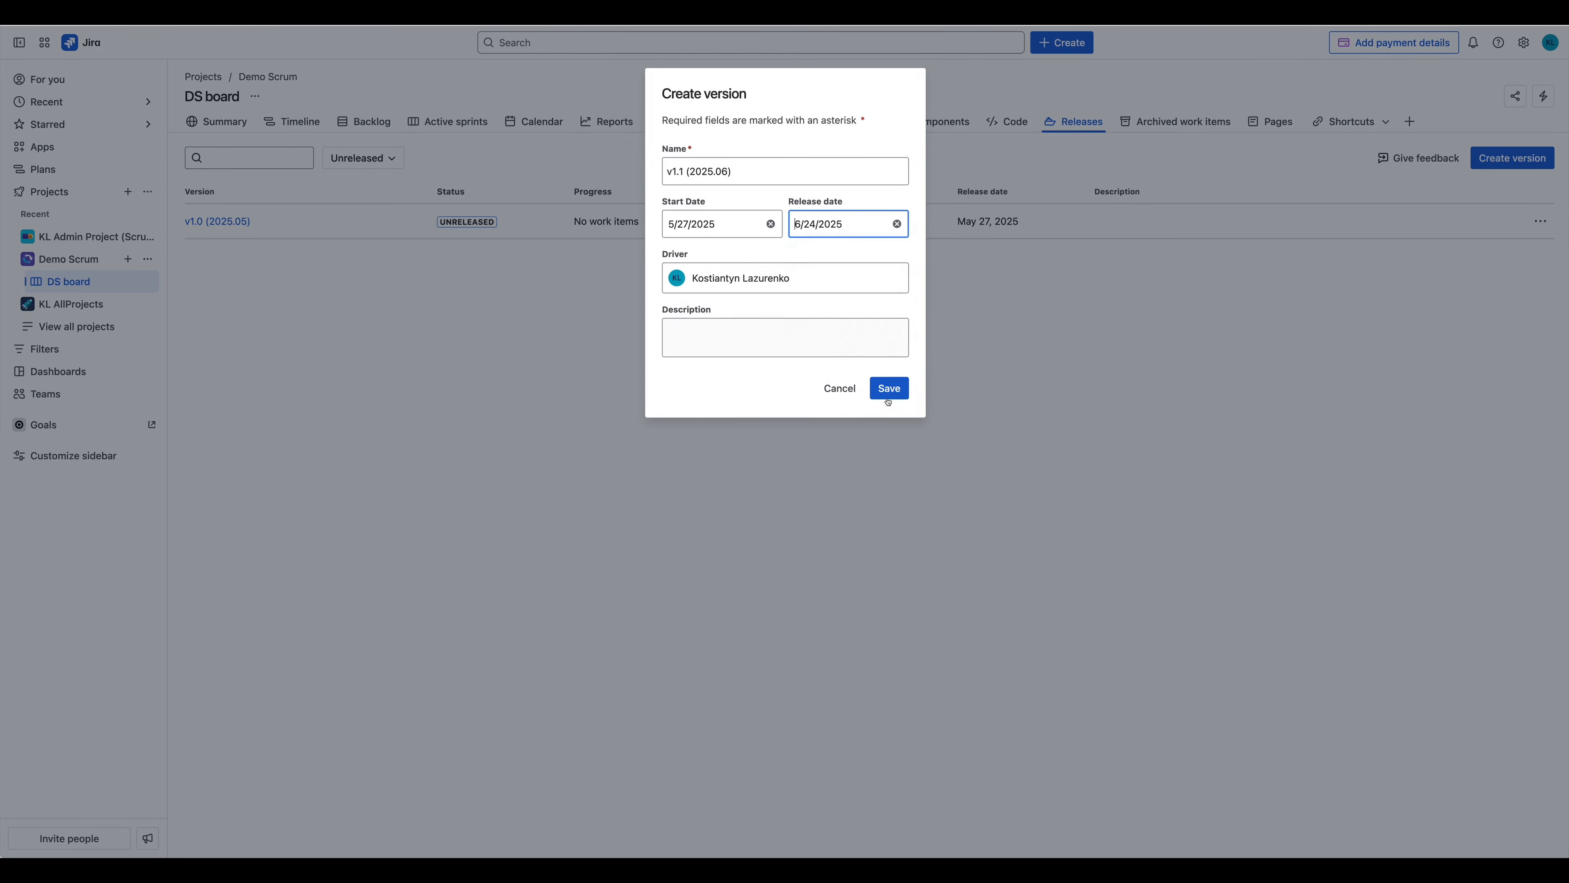
left_click(887, 389)
Create a second sprint in the DS board's backlog.
left_click(364, 121)
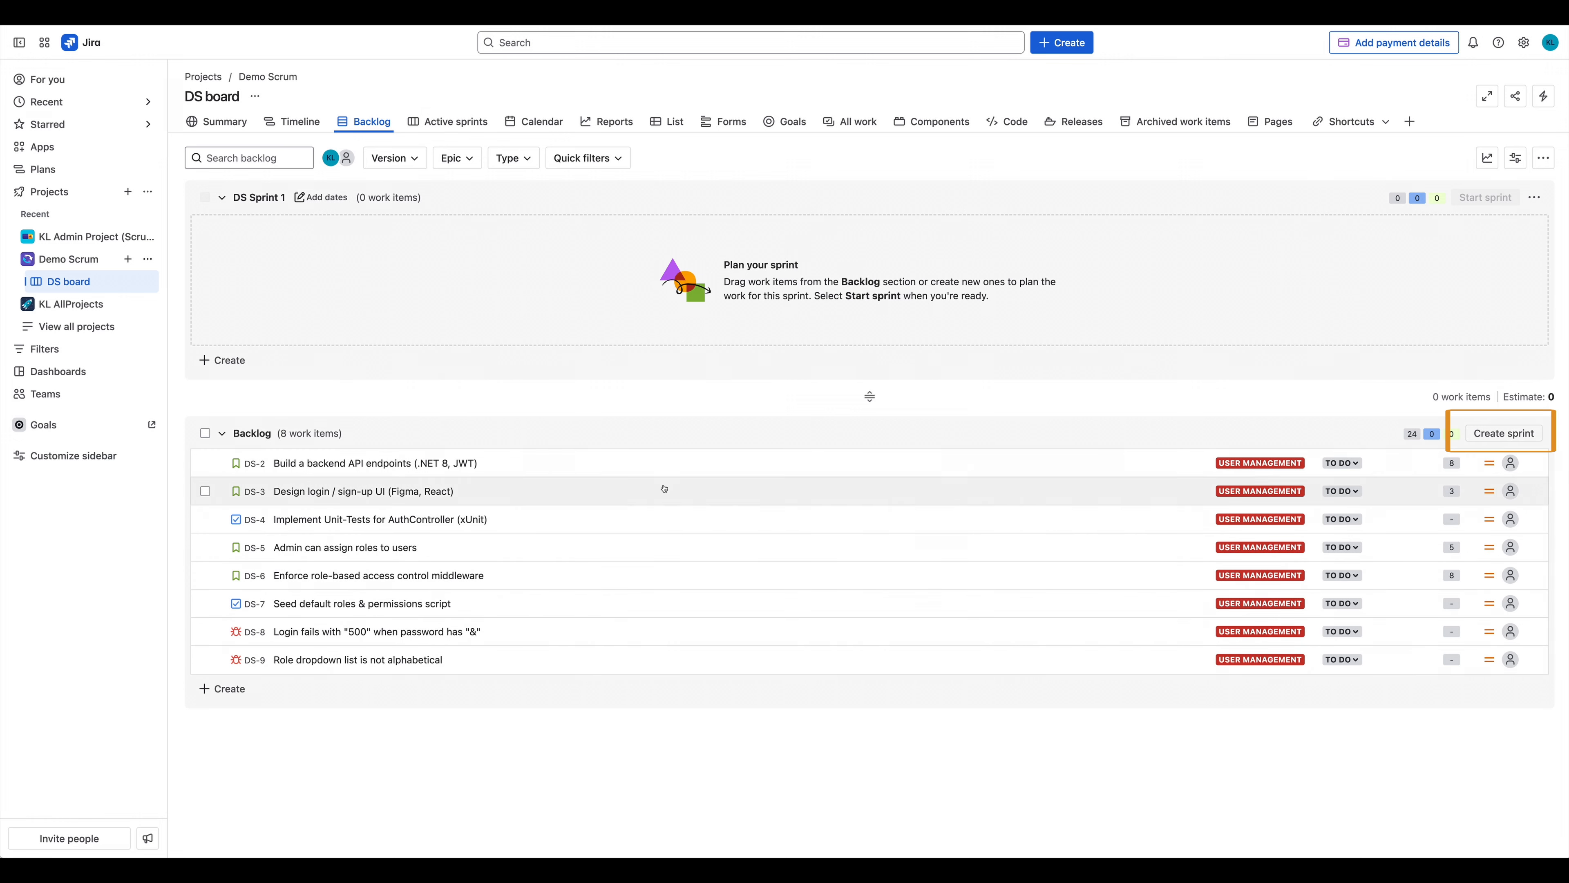
left_click(1503, 434)
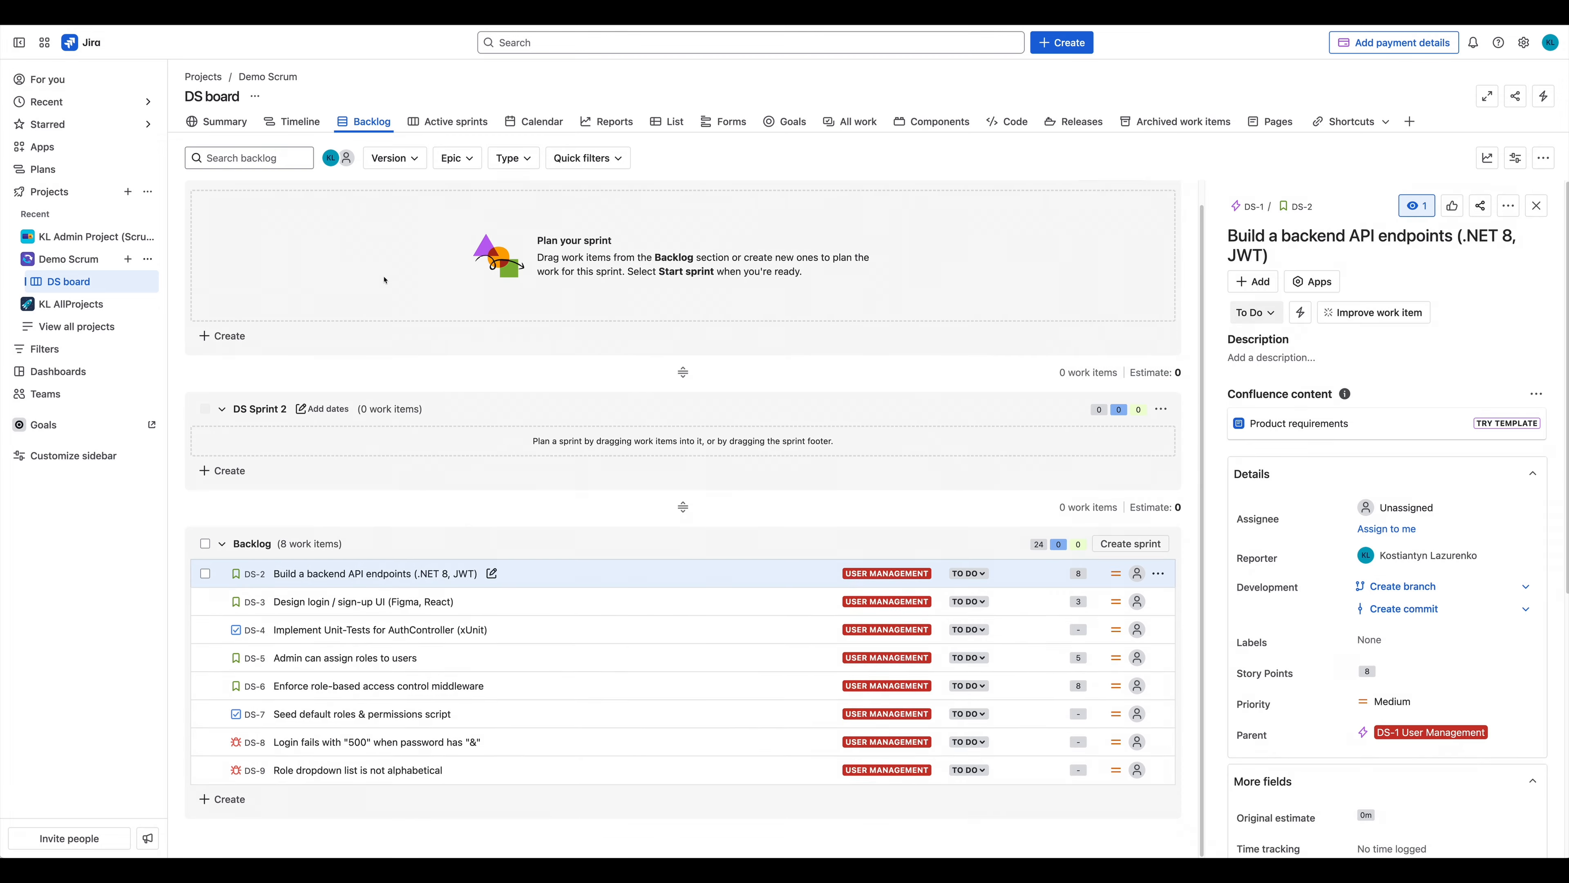
Set the dates of DS Sprint 1 to start on 4/29/2025 and end on 5/13/2025.
scroll(356, 255, "up", 1)
left_click(321, 198)
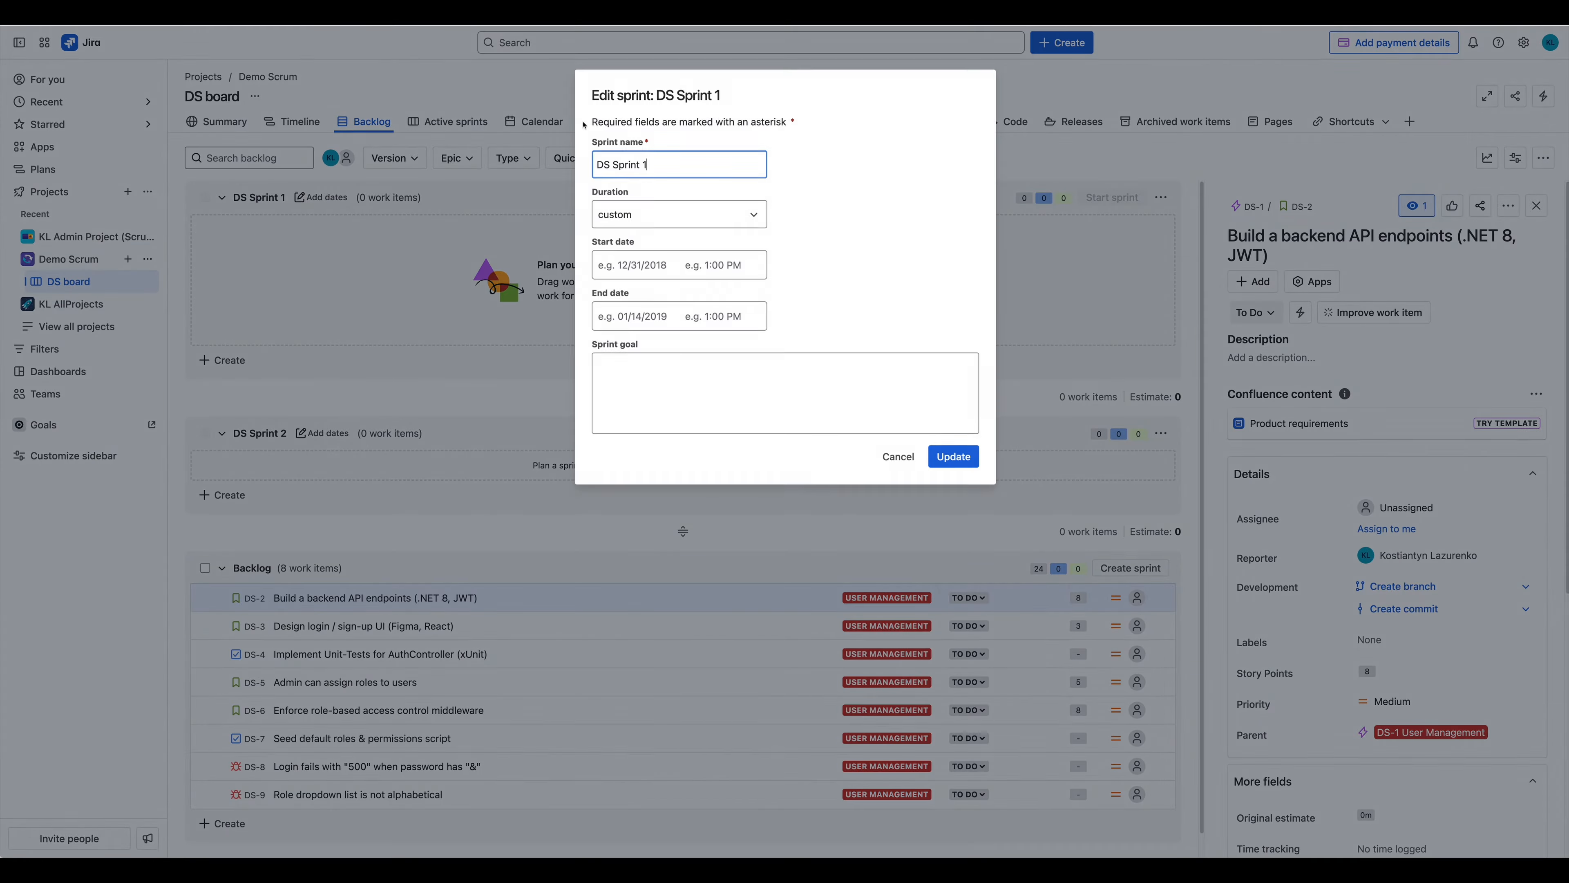
left_click(652, 264)
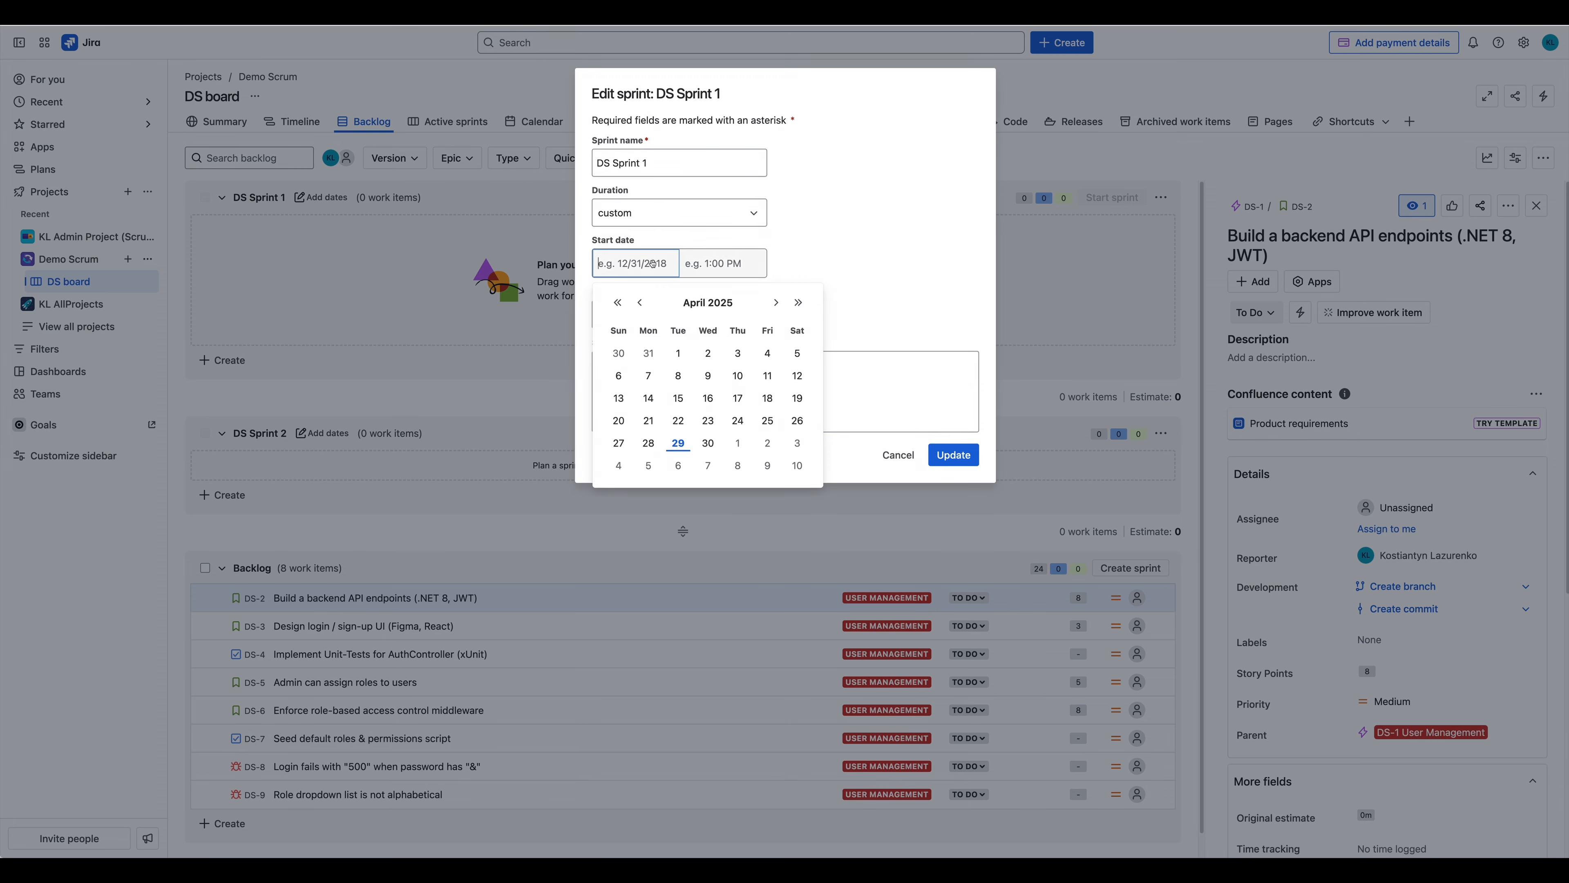
left_click(677, 443)
left_click(647, 316)
left_click(776, 354)
left_click(678, 448)
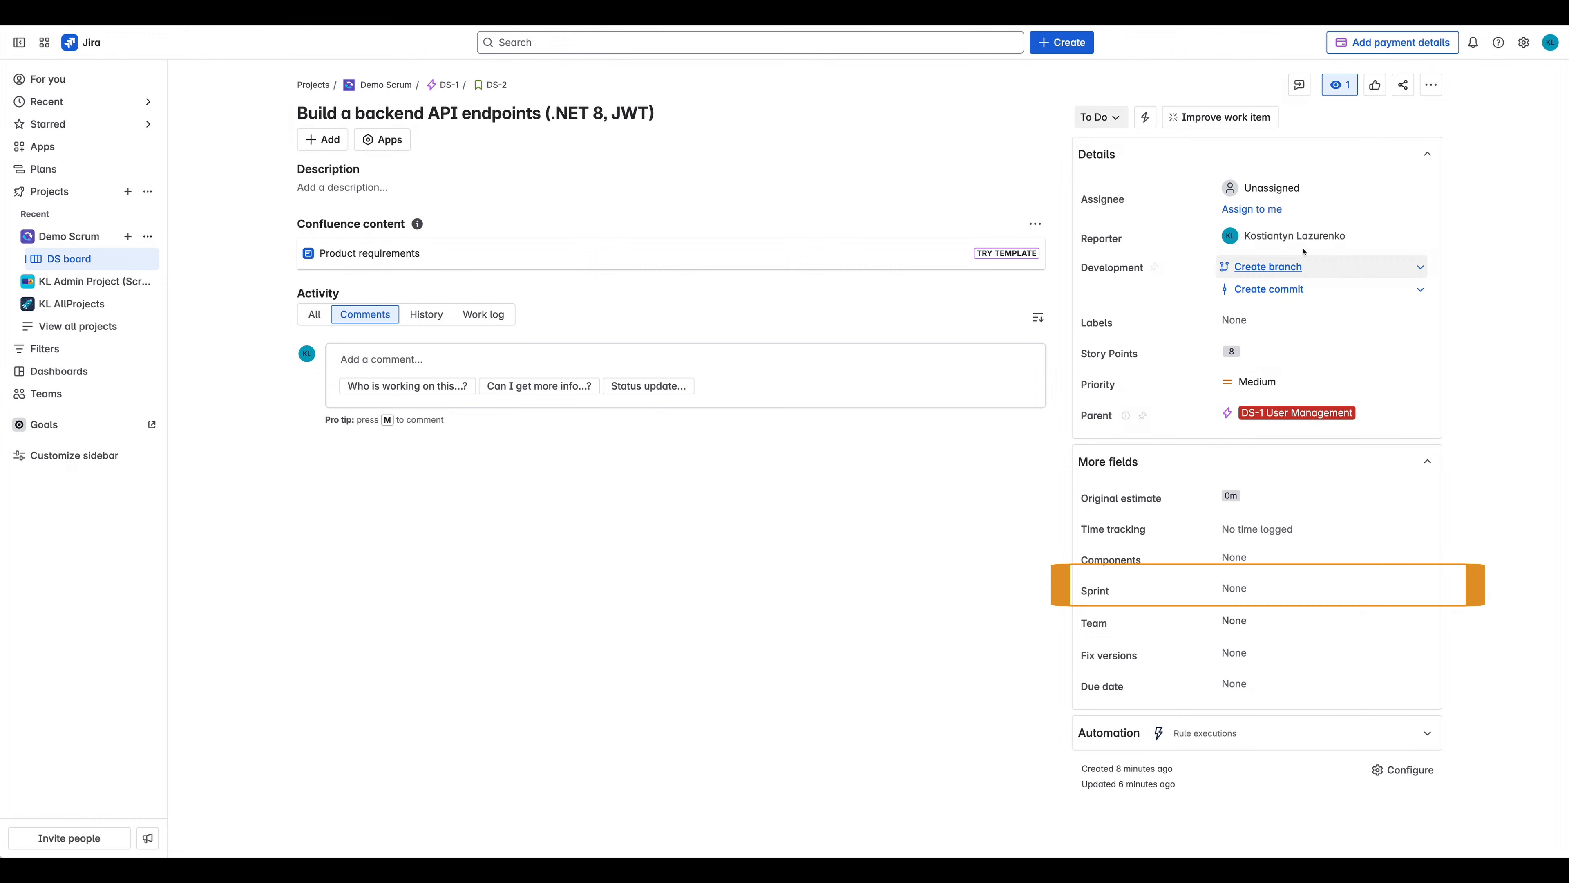
Assign DS-2 to DS Sprint 1 (v1.0) and move the remaining backlog items DS-3 to DS-9 into the same sprint.
left_click(1254, 593)
left_click(1272, 669)
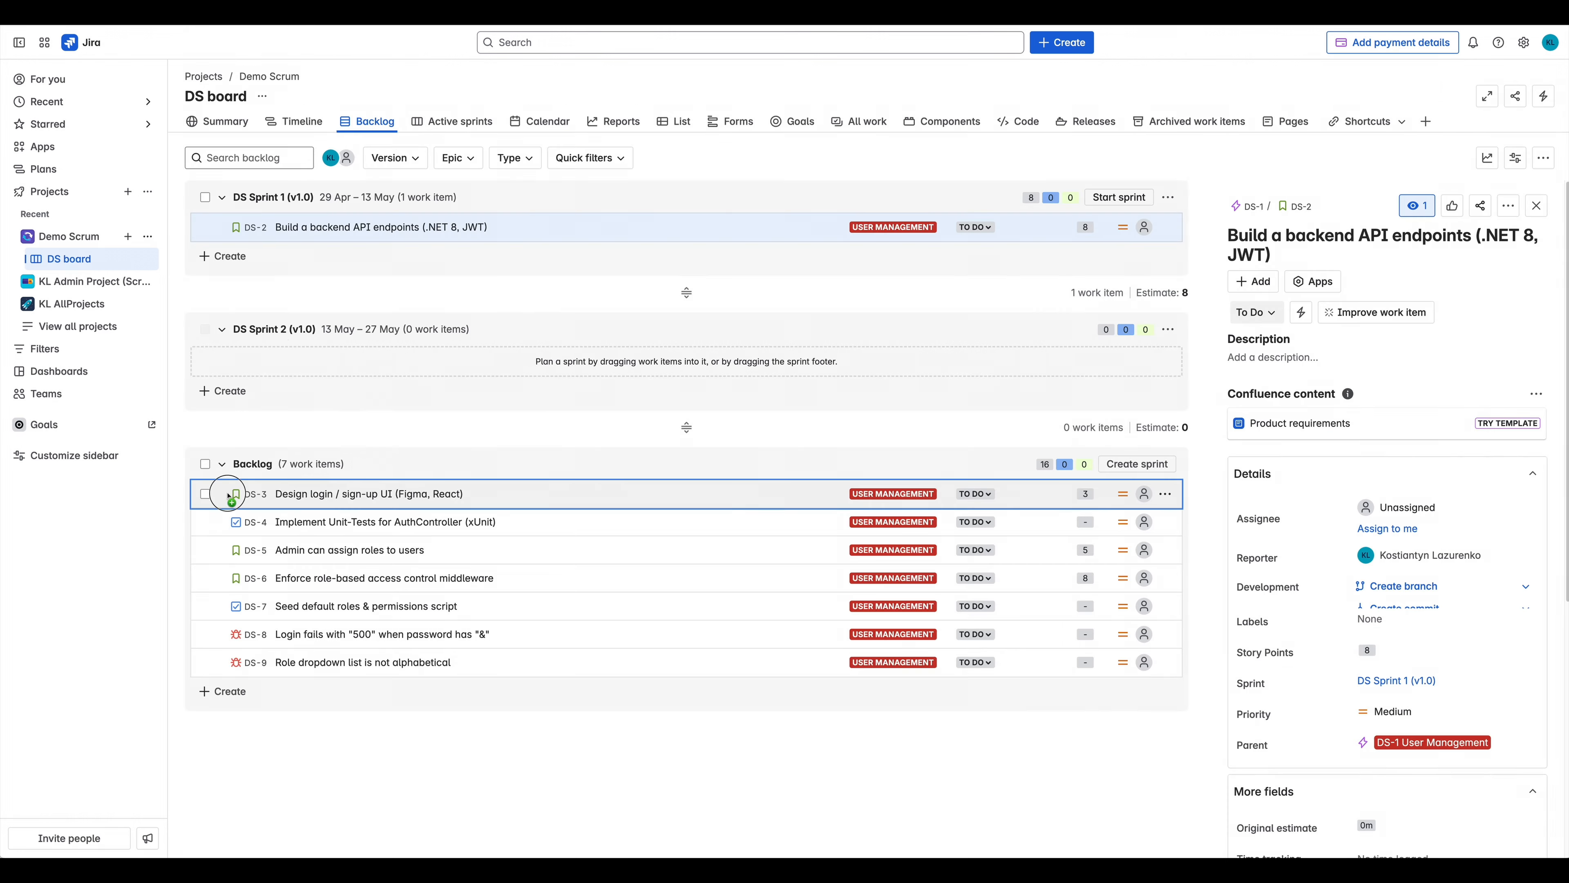
left_click_drag(227, 494, 275, 257)
left_click_drag(275, 522, 275, 266)
left_click_drag(256, 549, 266, 300)
left_click_drag(232, 578, 265, 328)
left_click_drag(260, 662, 291, 413)
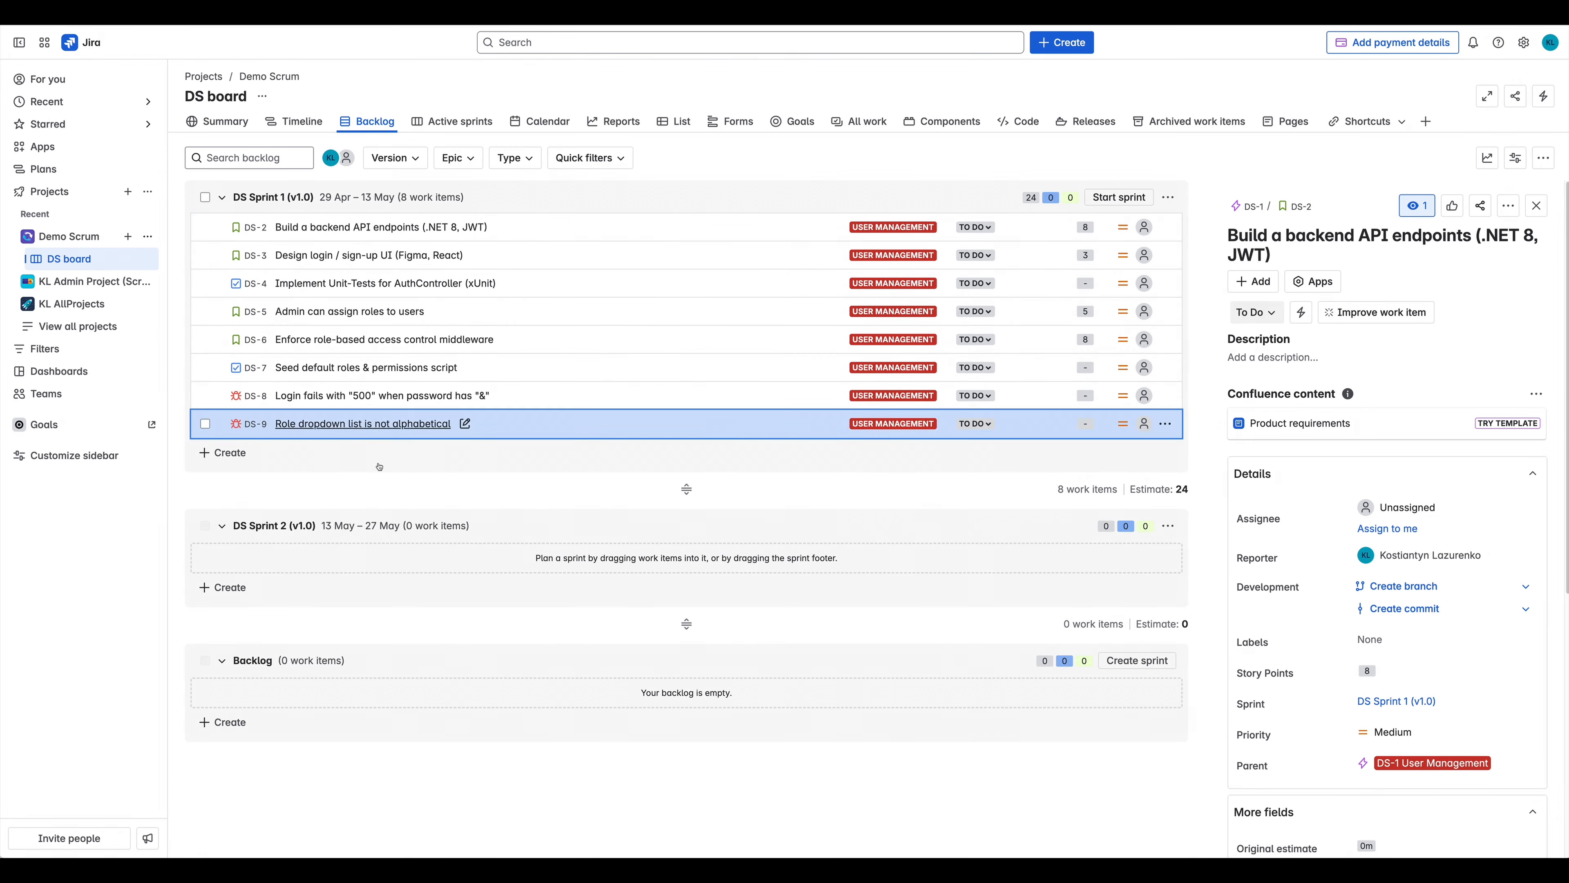
Start DS Sprint 1 (v1.0) with the start date 4/29/2025 and the end date 5/13/2025.
left_click(1119, 197)
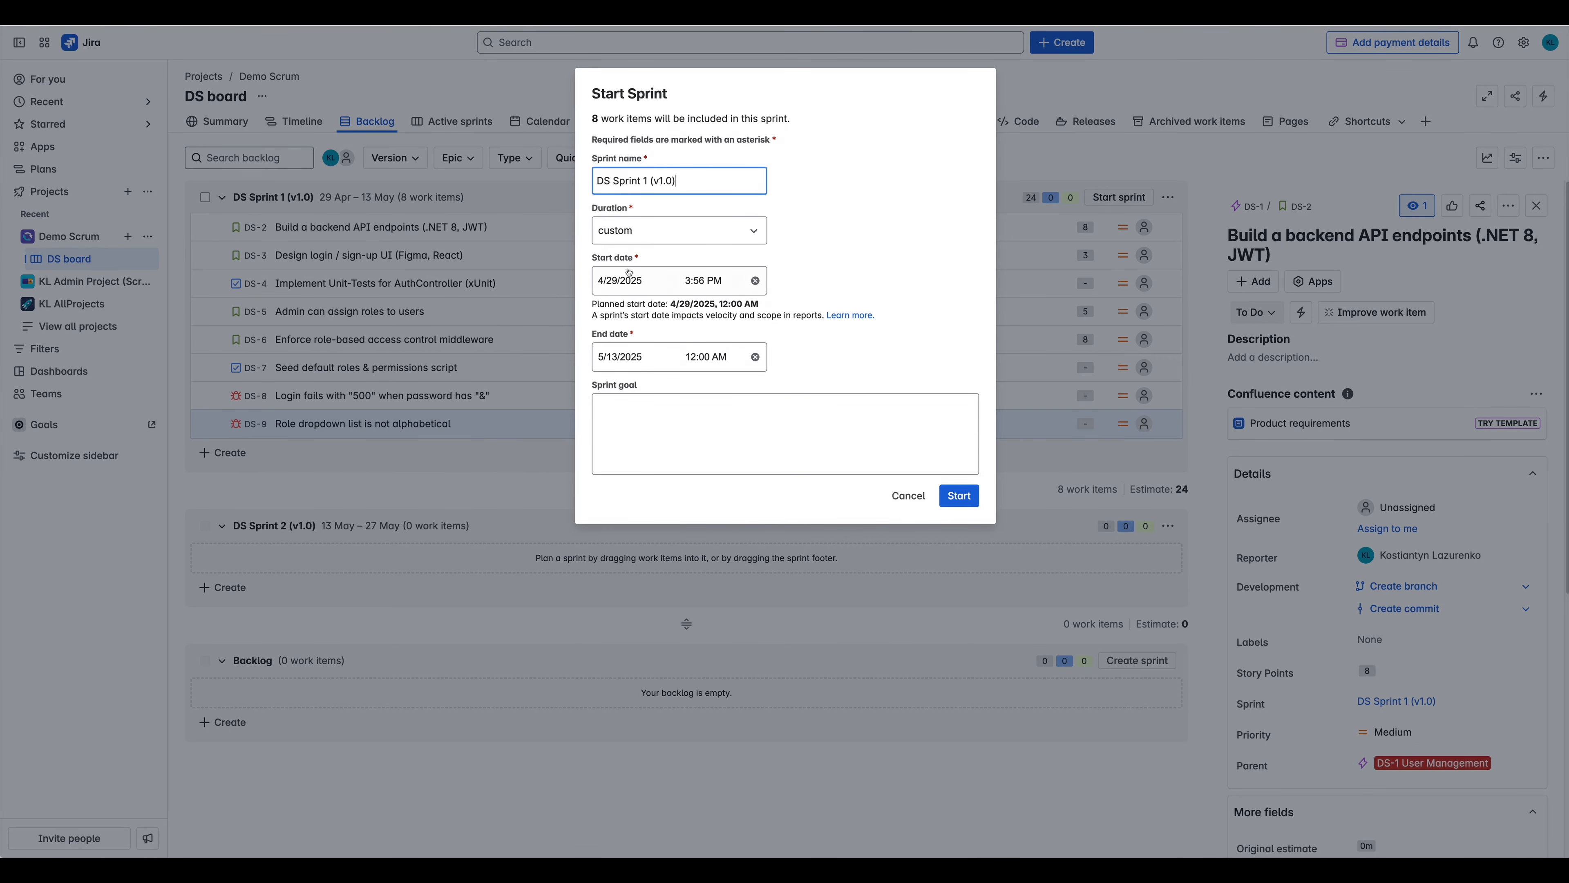
left_click(967, 497)
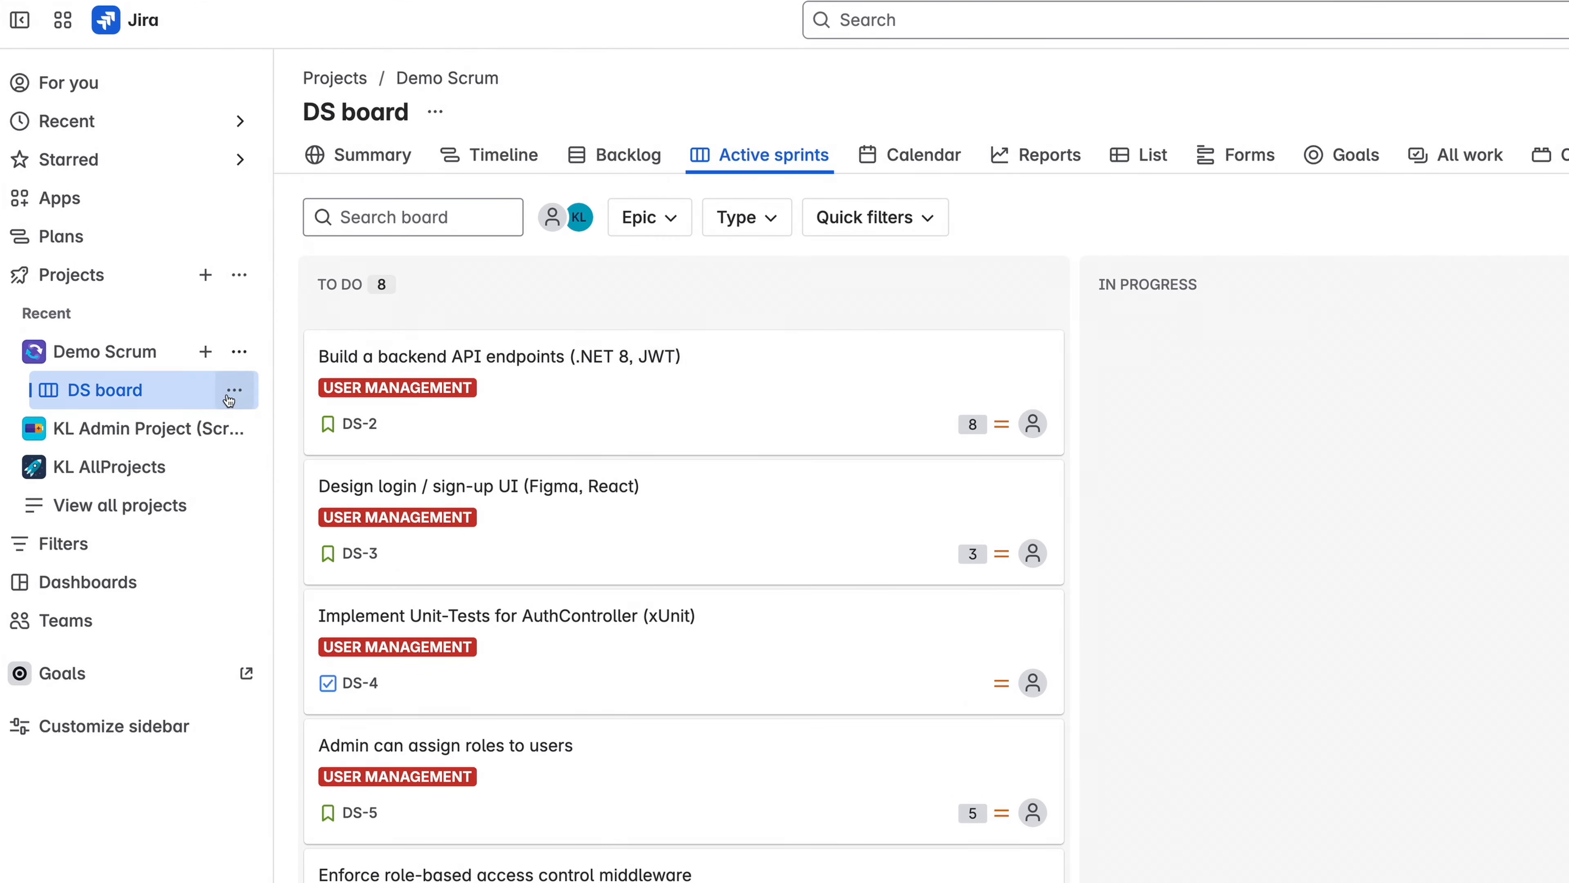
Open the DS board's column settings and map the Closed and Cancelled statuses to the Done column.
left_click(234, 390)
left_click(406, 387)
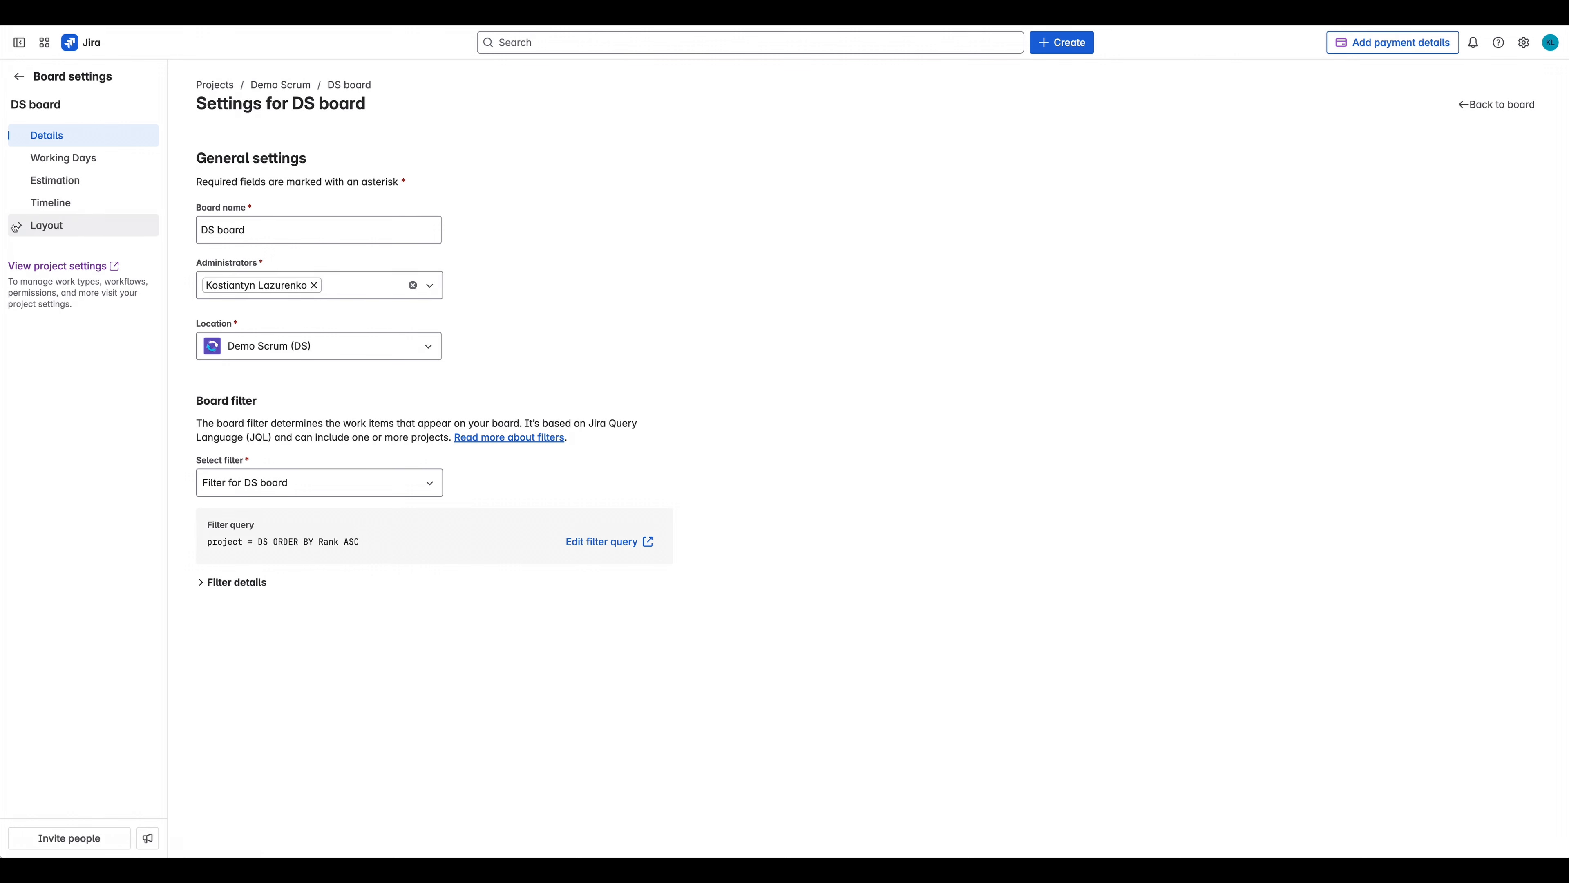
left_click(39, 225)
left_click(92, 252)
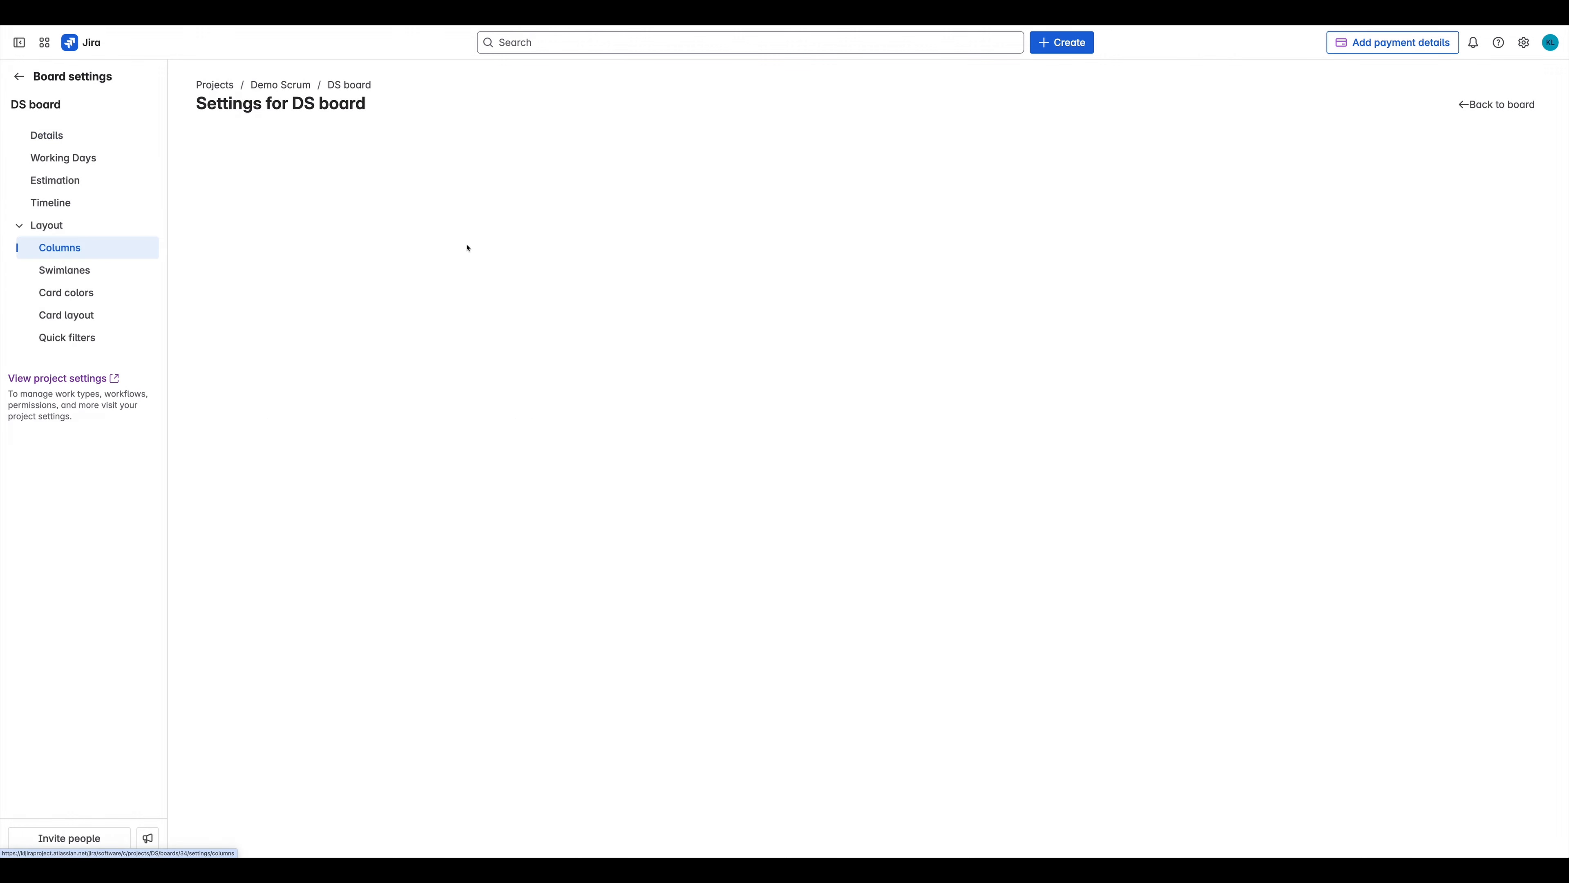
scroll(242, 250, "down", 1)
left_click_drag(278, 525, 760, 525)
Add the board columns Ready for QA, In Testing and In Acceptance between In Progress and Done.
left_click(865, 400)
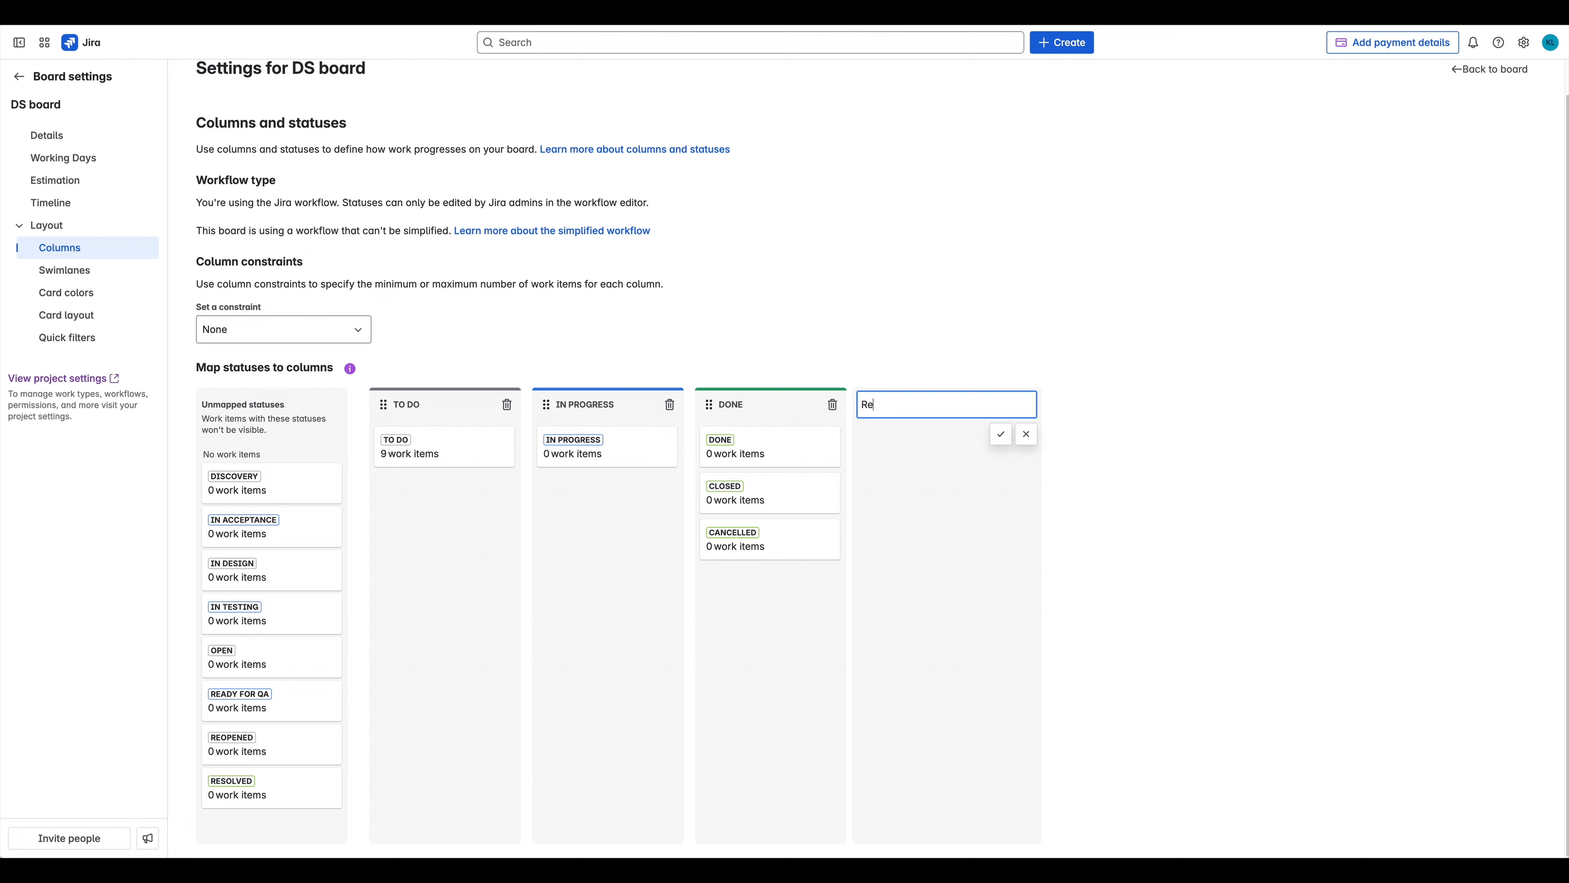
left_click(1000, 435)
left_click_drag(872, 404, 710, 404)
left_click(1027, 401)
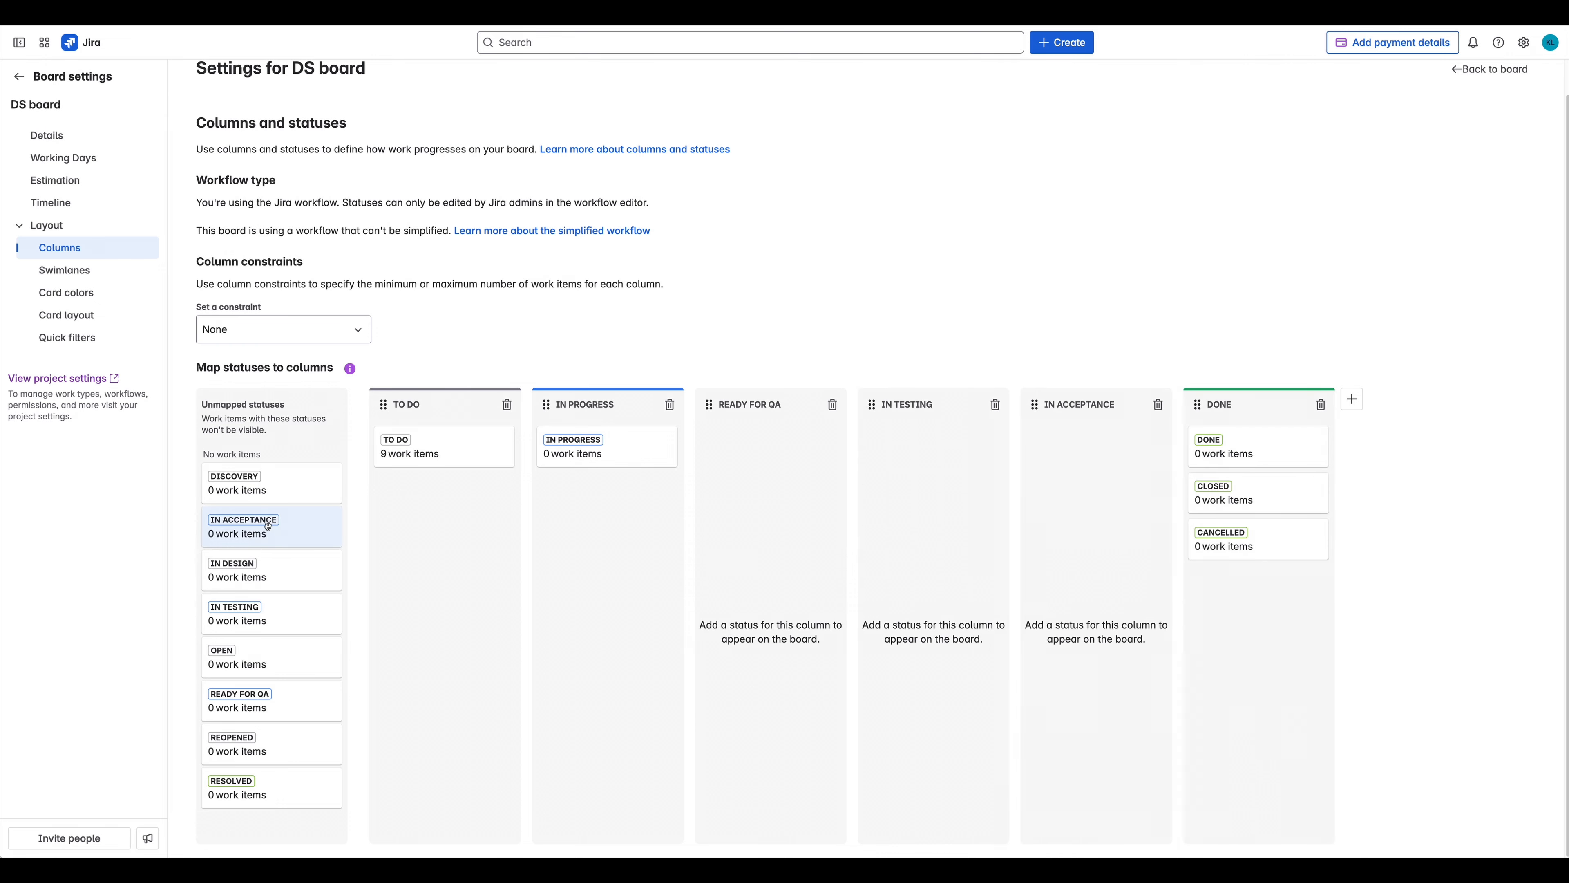
Map Ready for QA, In Testing and In Acceptance to their columns, Open and Reopened to To Do, Resolved to Done, and return to the board.
left_click_drag(272, 526, 1044, 476)
left_click_drag(271, 615, 432, 495)
left_click_drag(272, 615, 729, 470)
left_click_drag(256, 565, 930, 473)
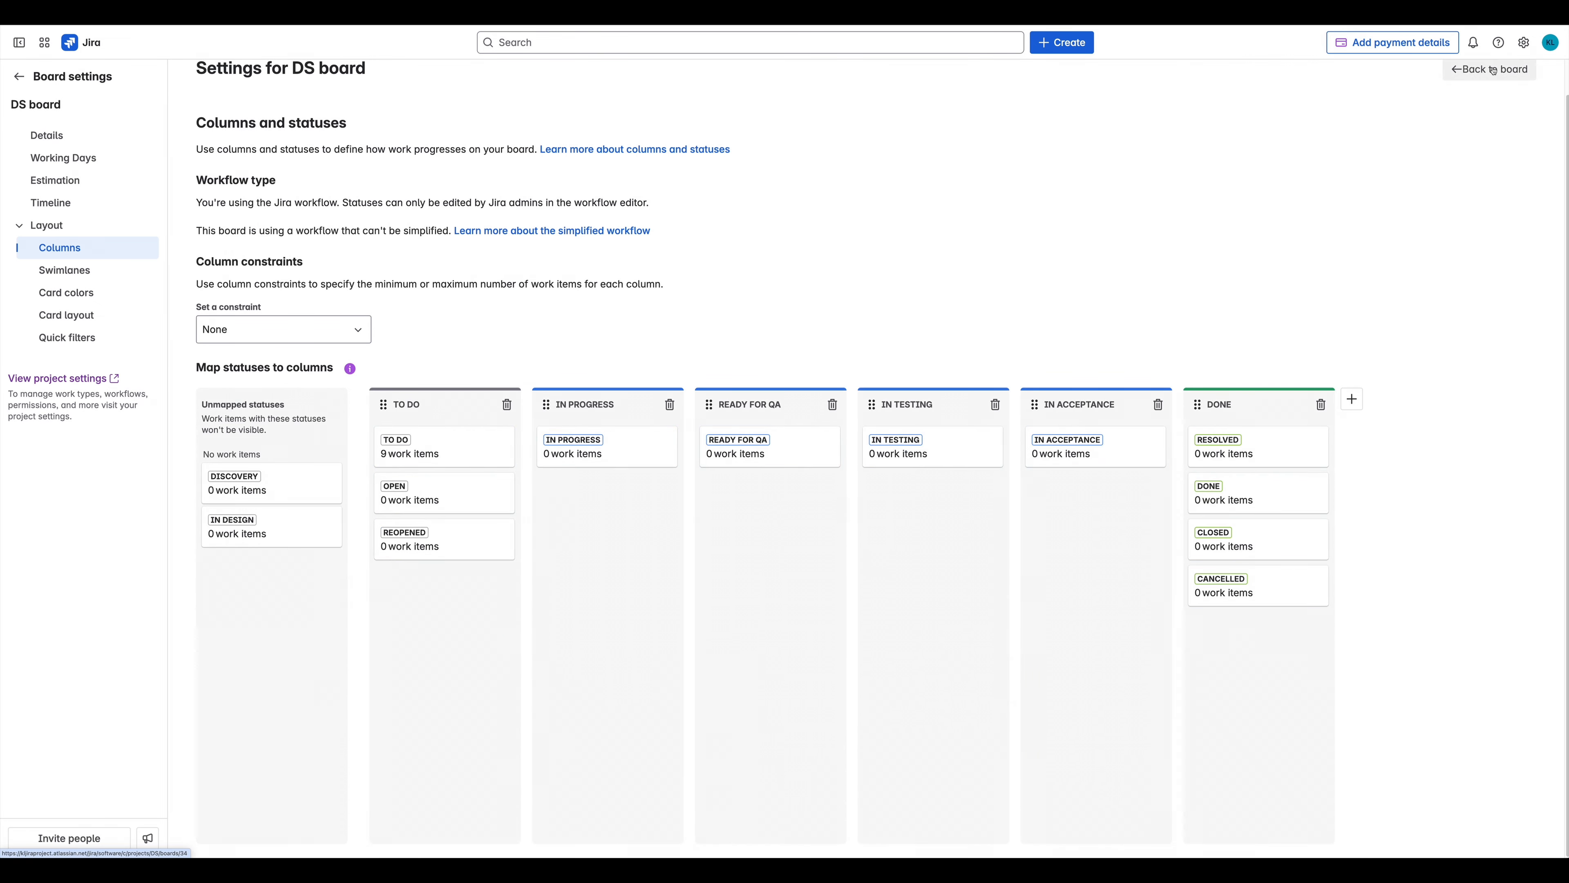
left_click(1489, 69)
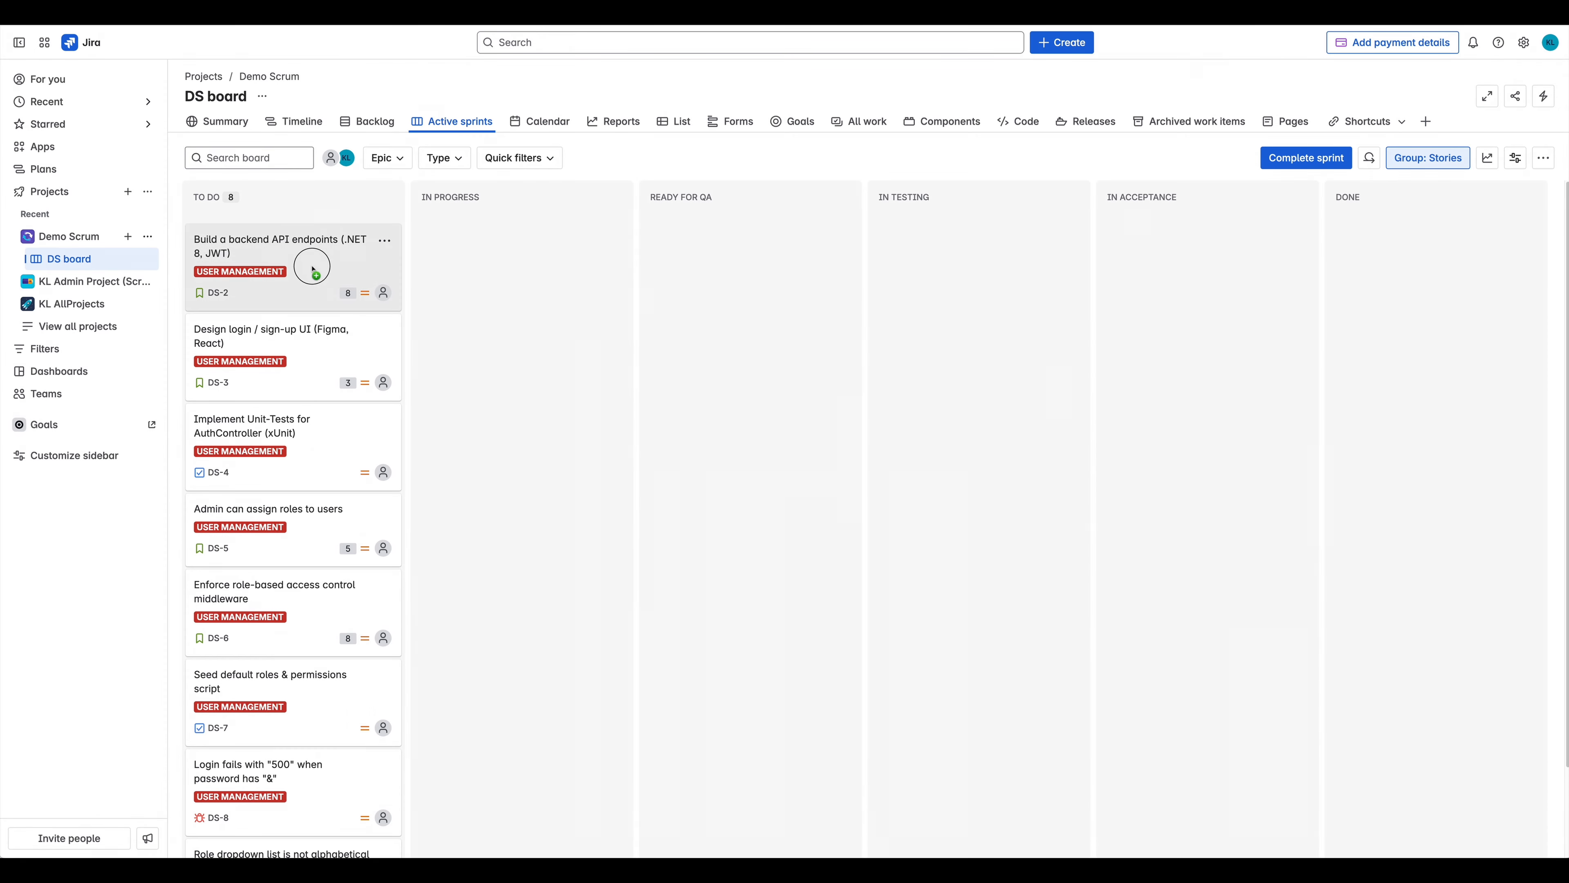
Advance the sprint cards through the workflow: DS-2 to In Acceptance, DS-3 to Ready for QA, DS-8 to Done and DS-5 to In Progress.
left_click_drag(308, 265, 454, 286)
left_click_drag(278, 710, 461, 466)
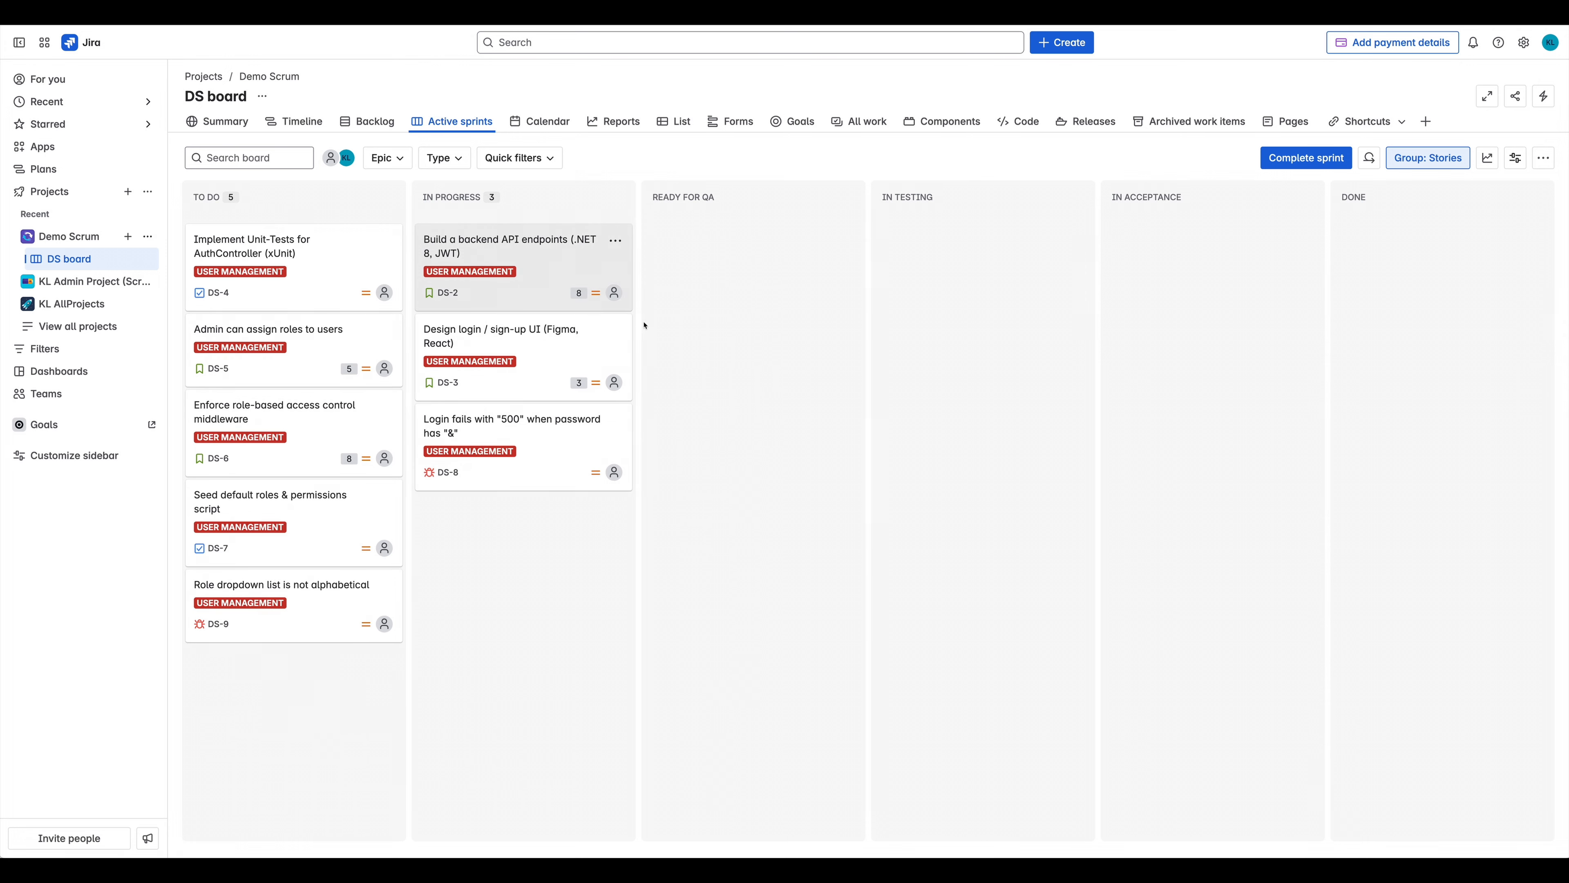
left_click_drag(525, 265, 678, 248)
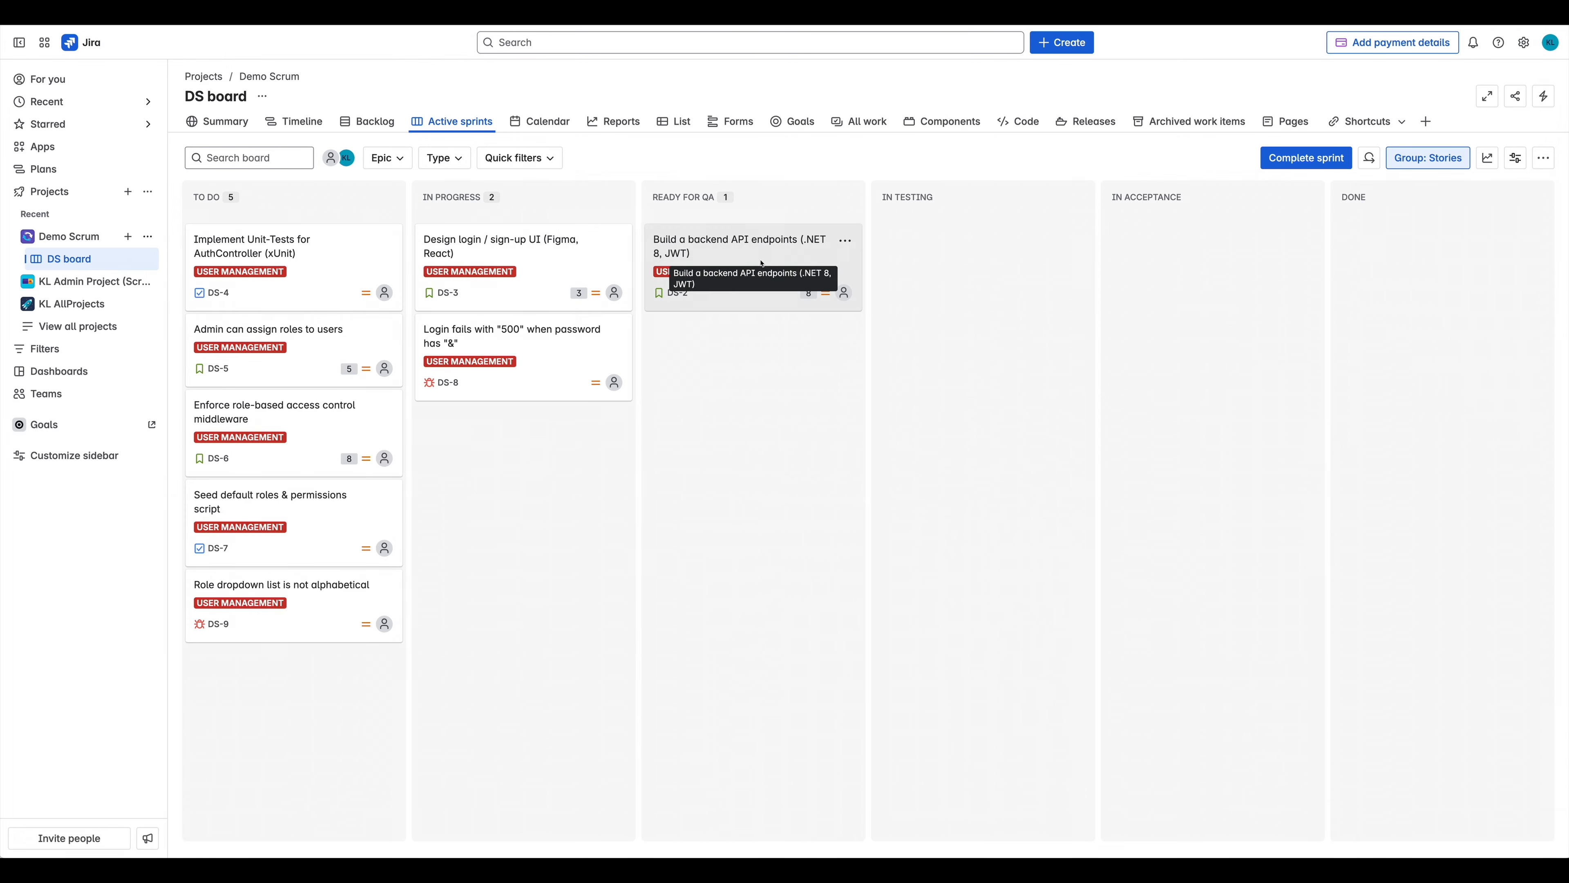
left_click_drag(751, 266, 1137, 297)
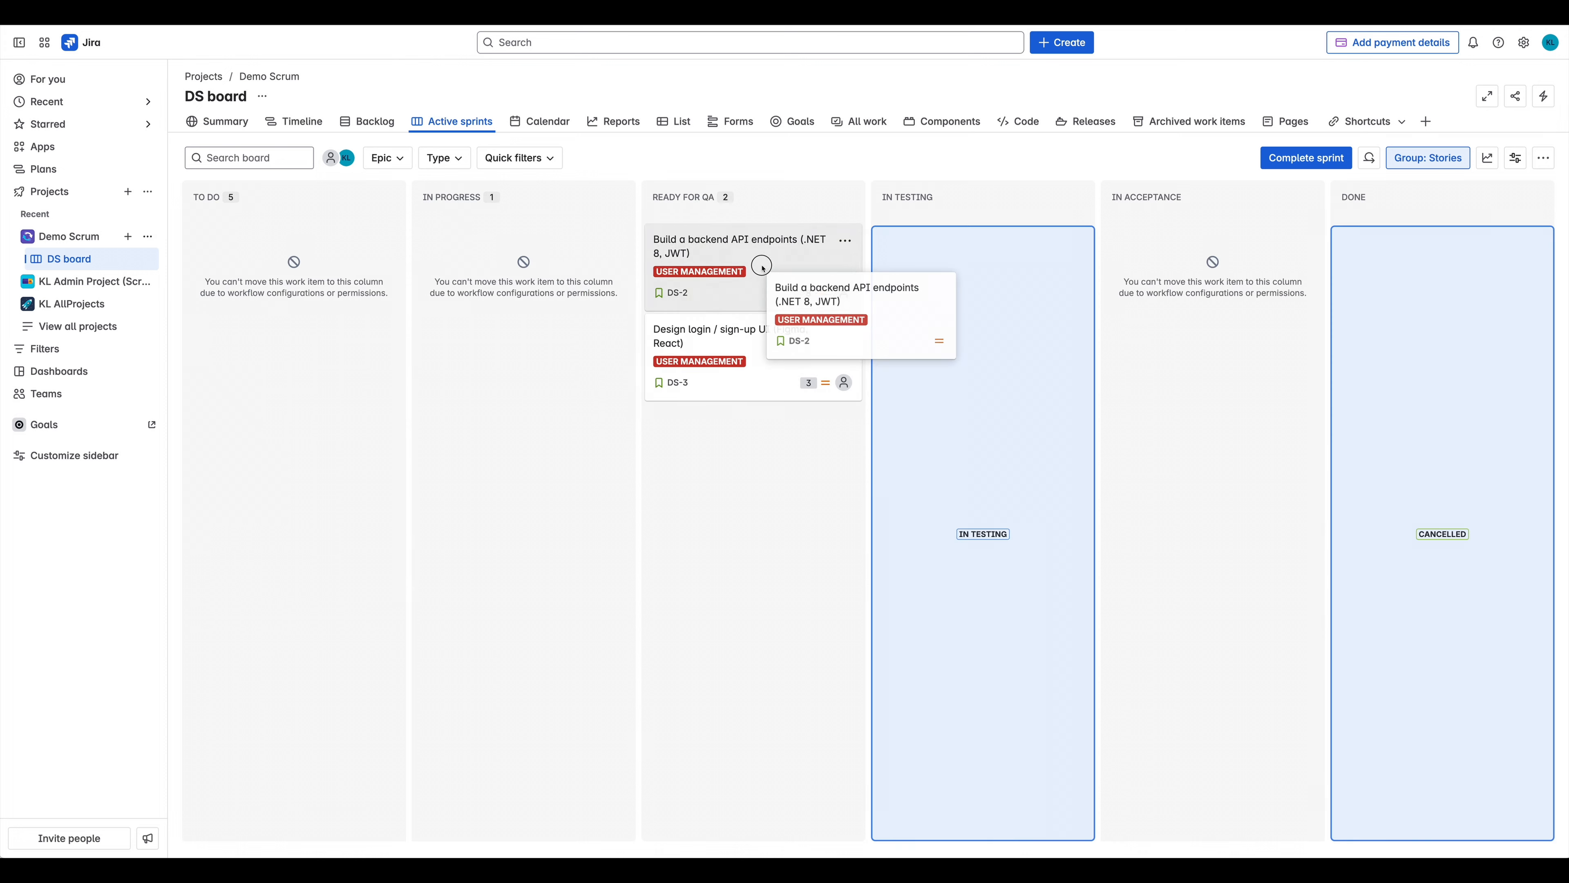
left_click_drag(445, 238, 1359, 272)
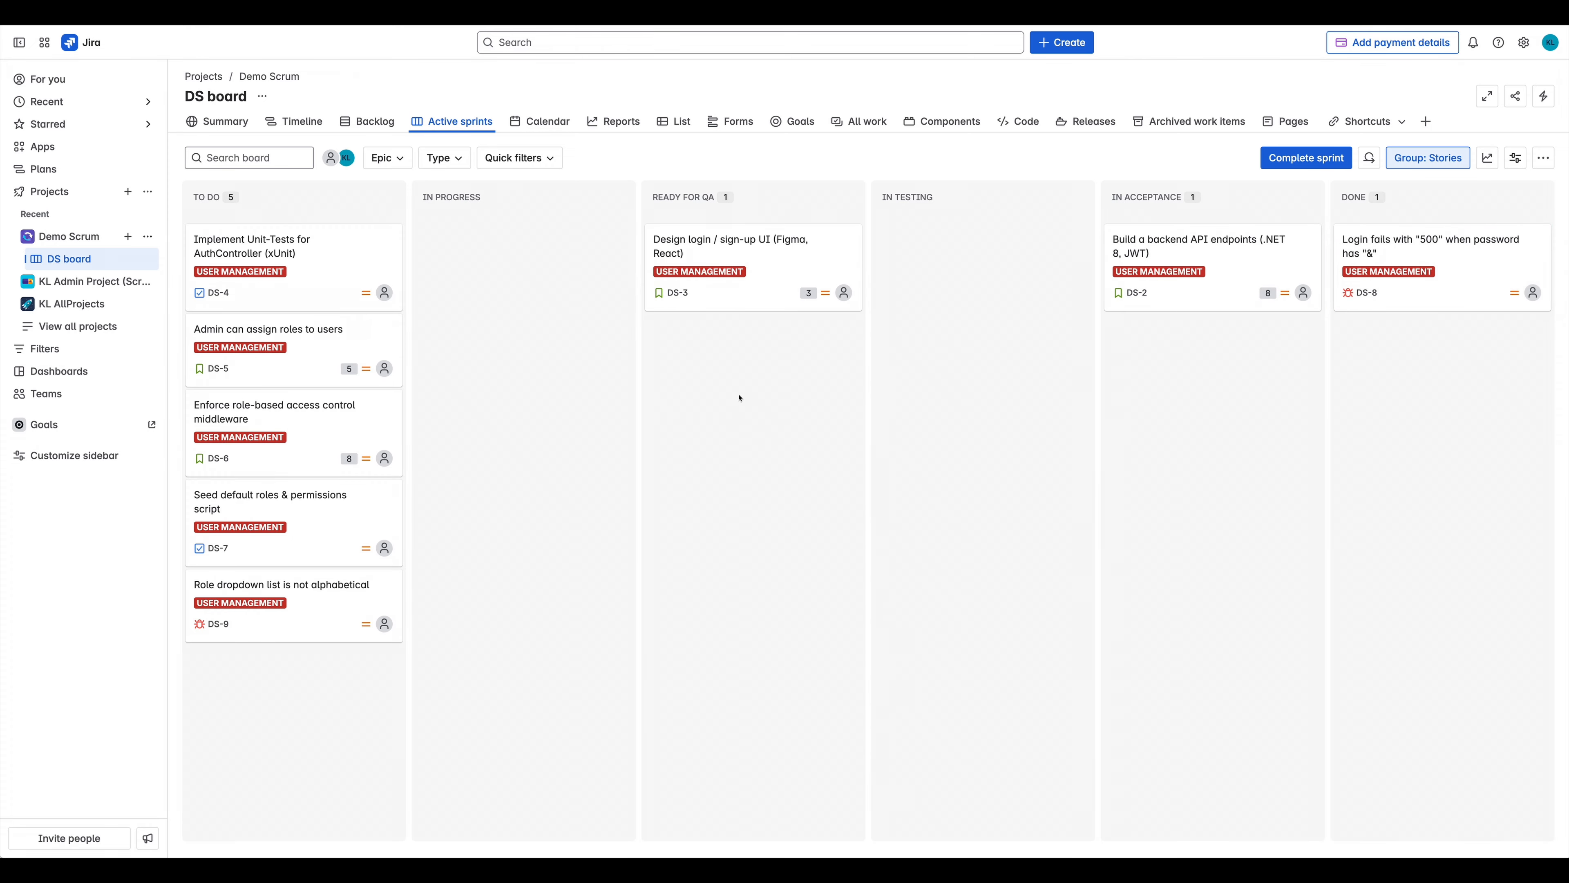
left_click_drag(303, 352, 438, 270)
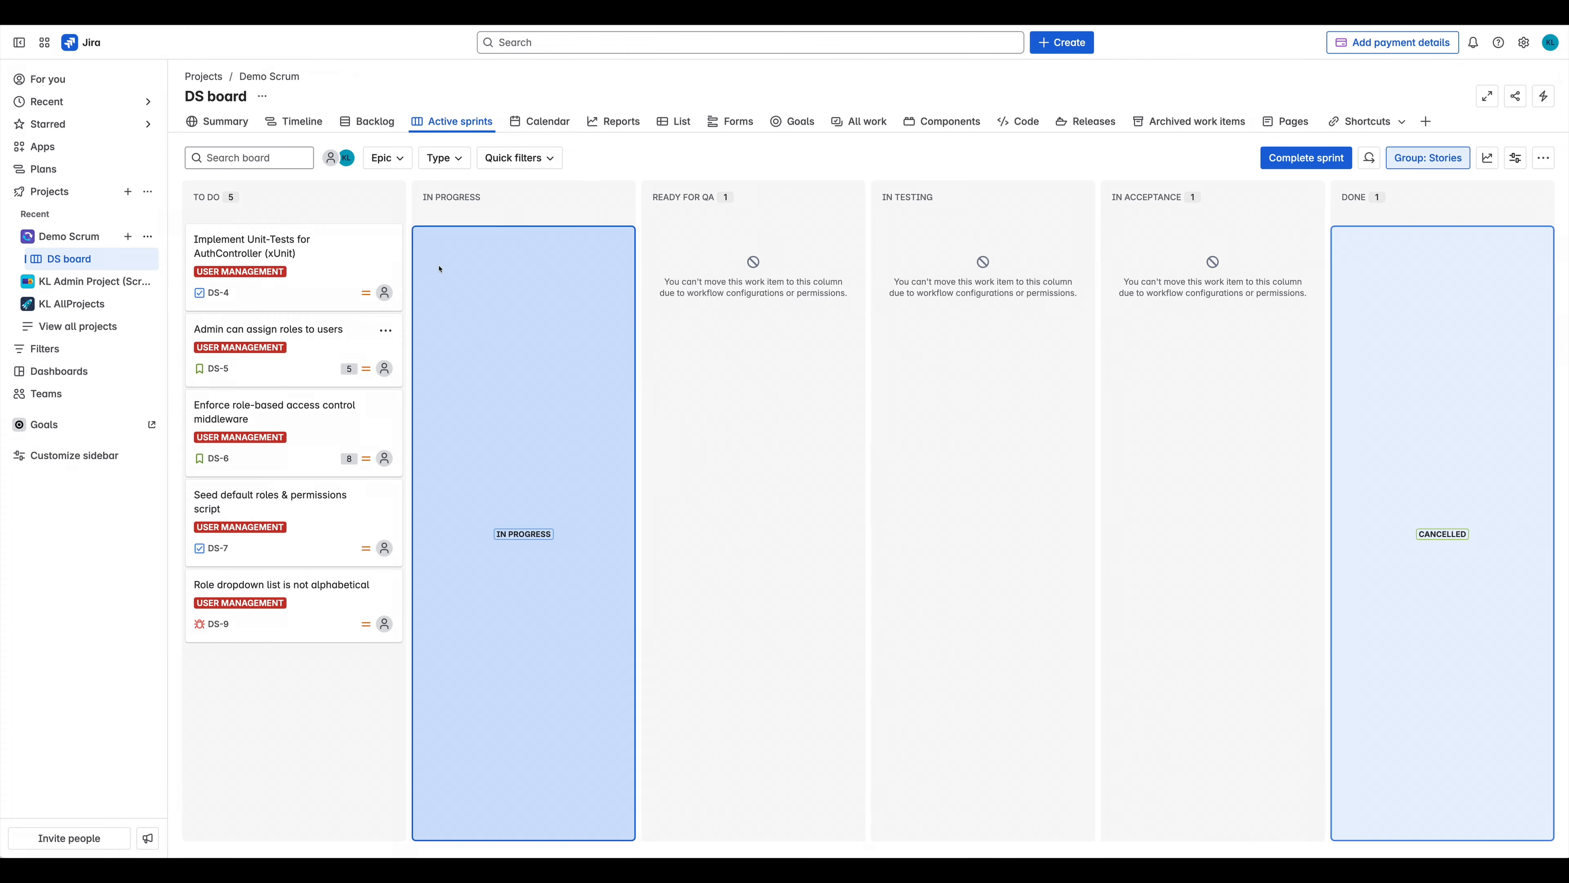
Open the Burndown Chart from the DS board's agile reports.
left_click(630, 124)
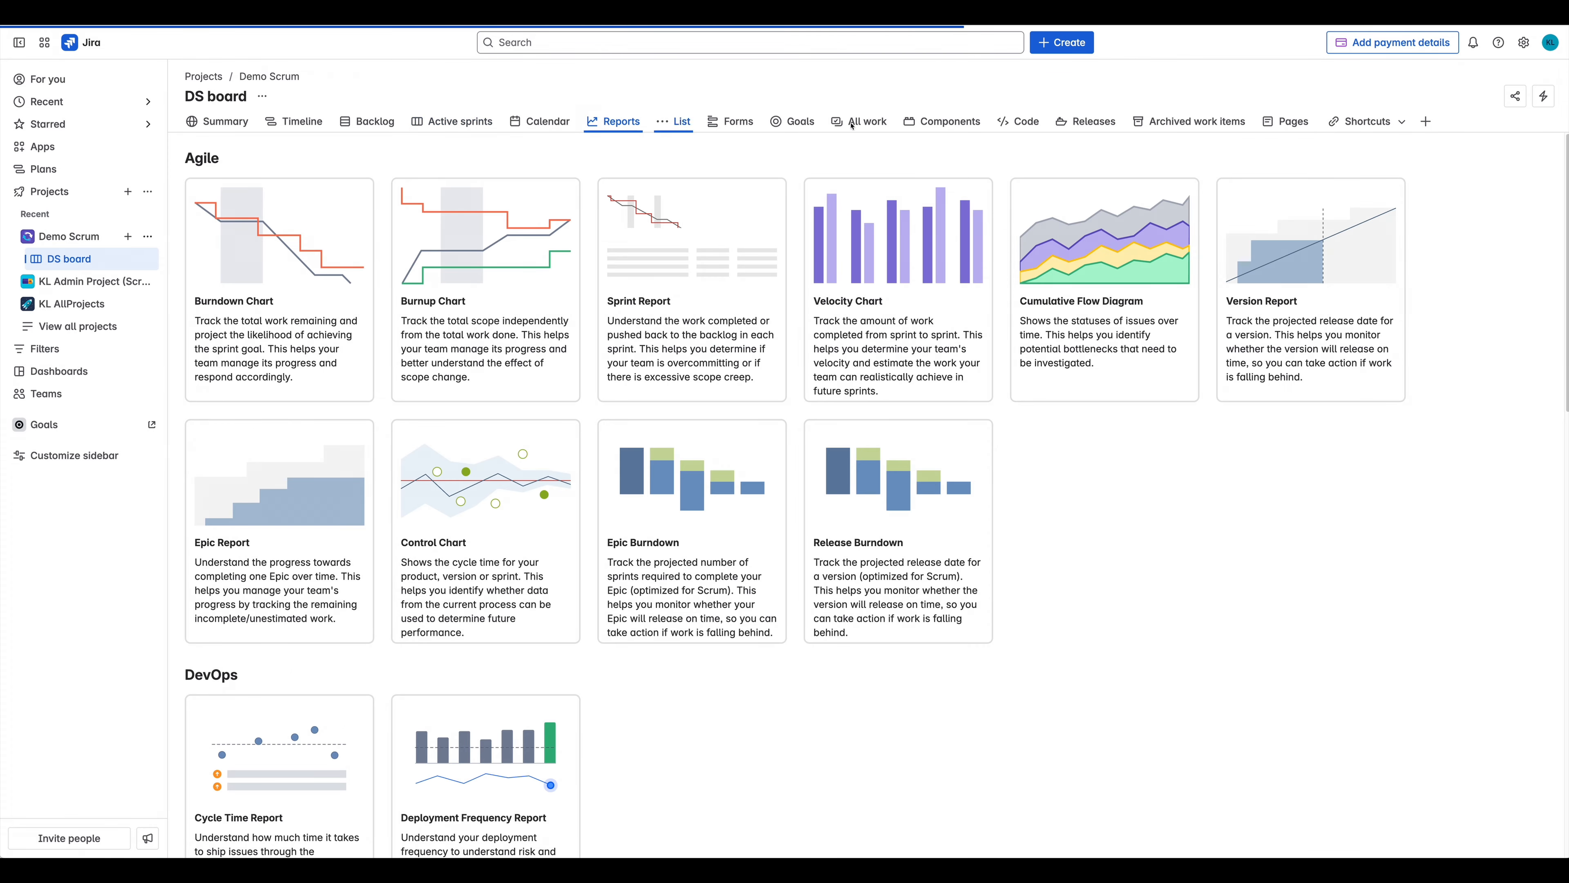
left_click(292, 271)
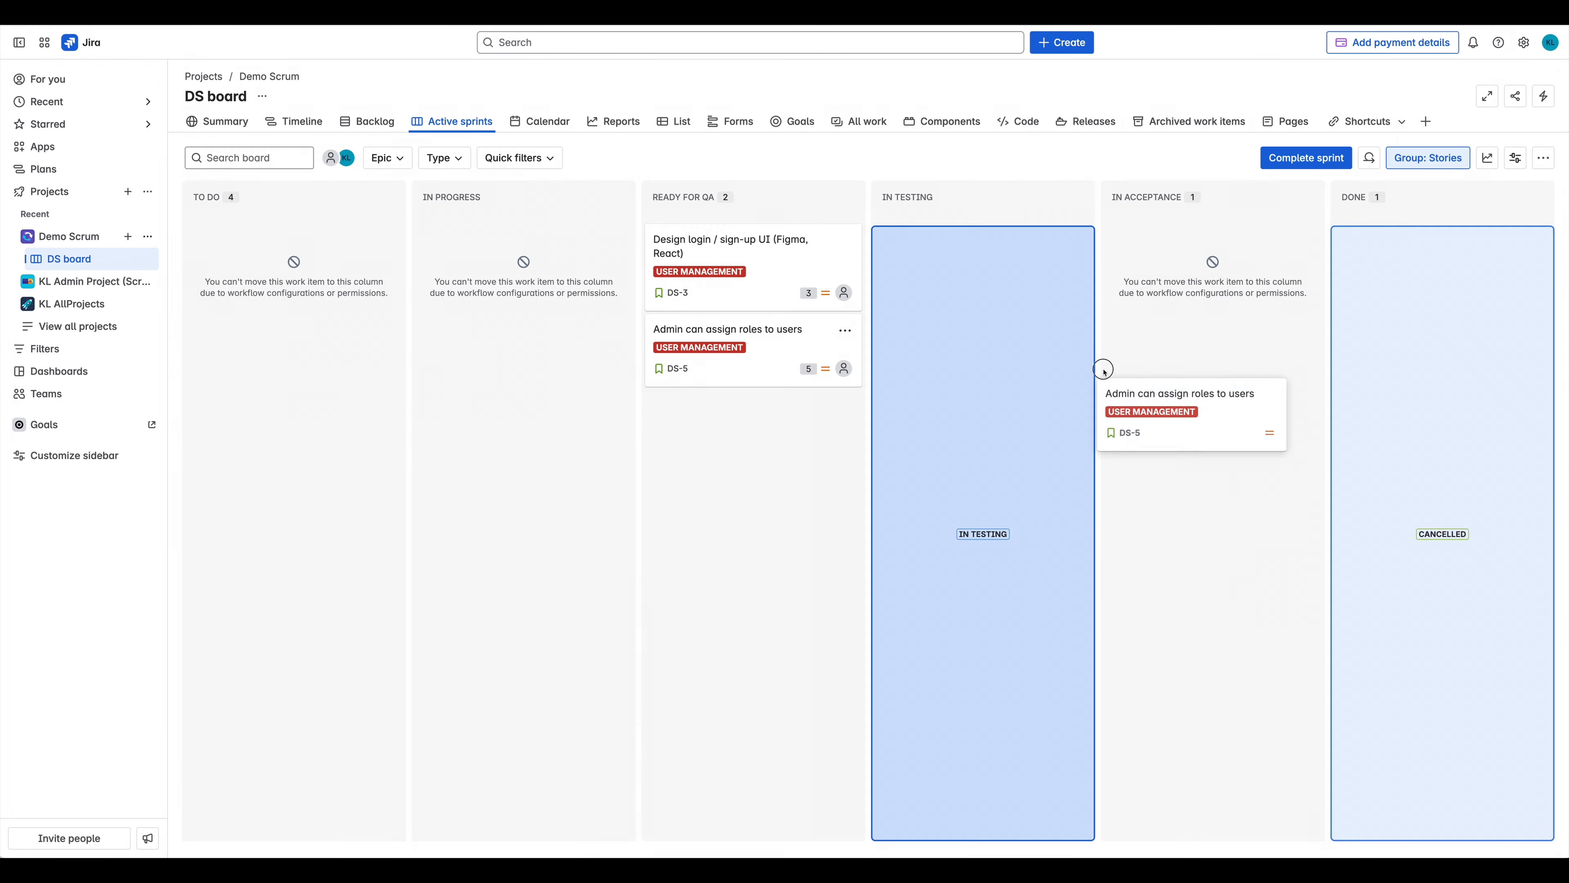
Move the cards DS-5 and DS-3 through In Testing to Done on the active sprint board.
left_click_drag(1099, 364, 1440, 259)
left_click_drag(742, 259, 963, 322)
left_click_drag(964, 259, 1359, 241)
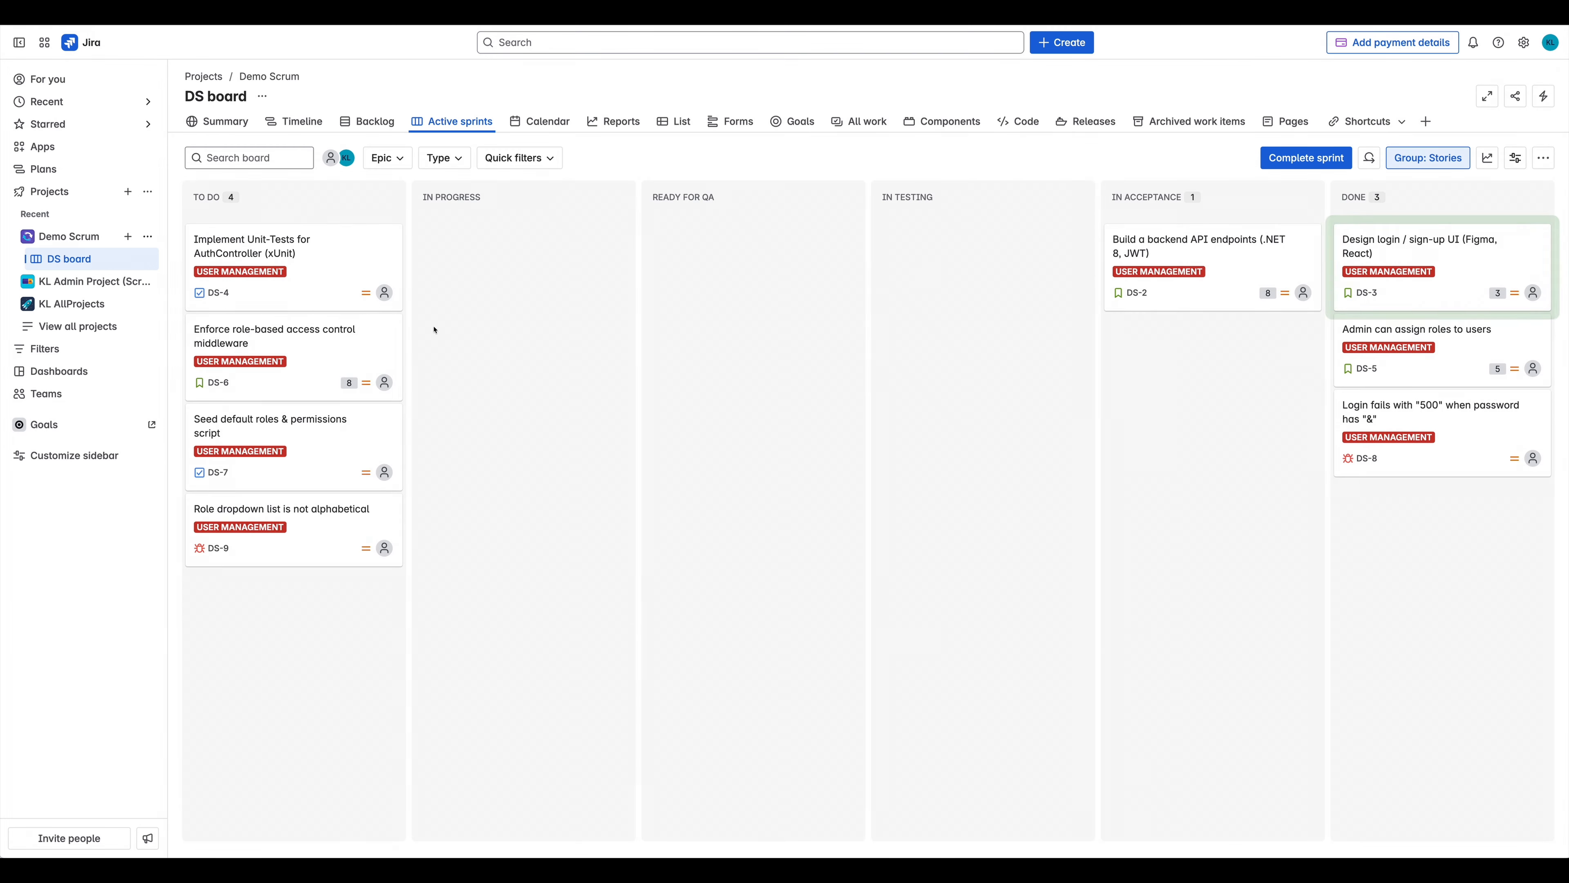
Examine the remaining story points of DS Sprint 1 (v1.0) in the Burndown Chart report.
left_click(620, 122)
left_click(292, 272)
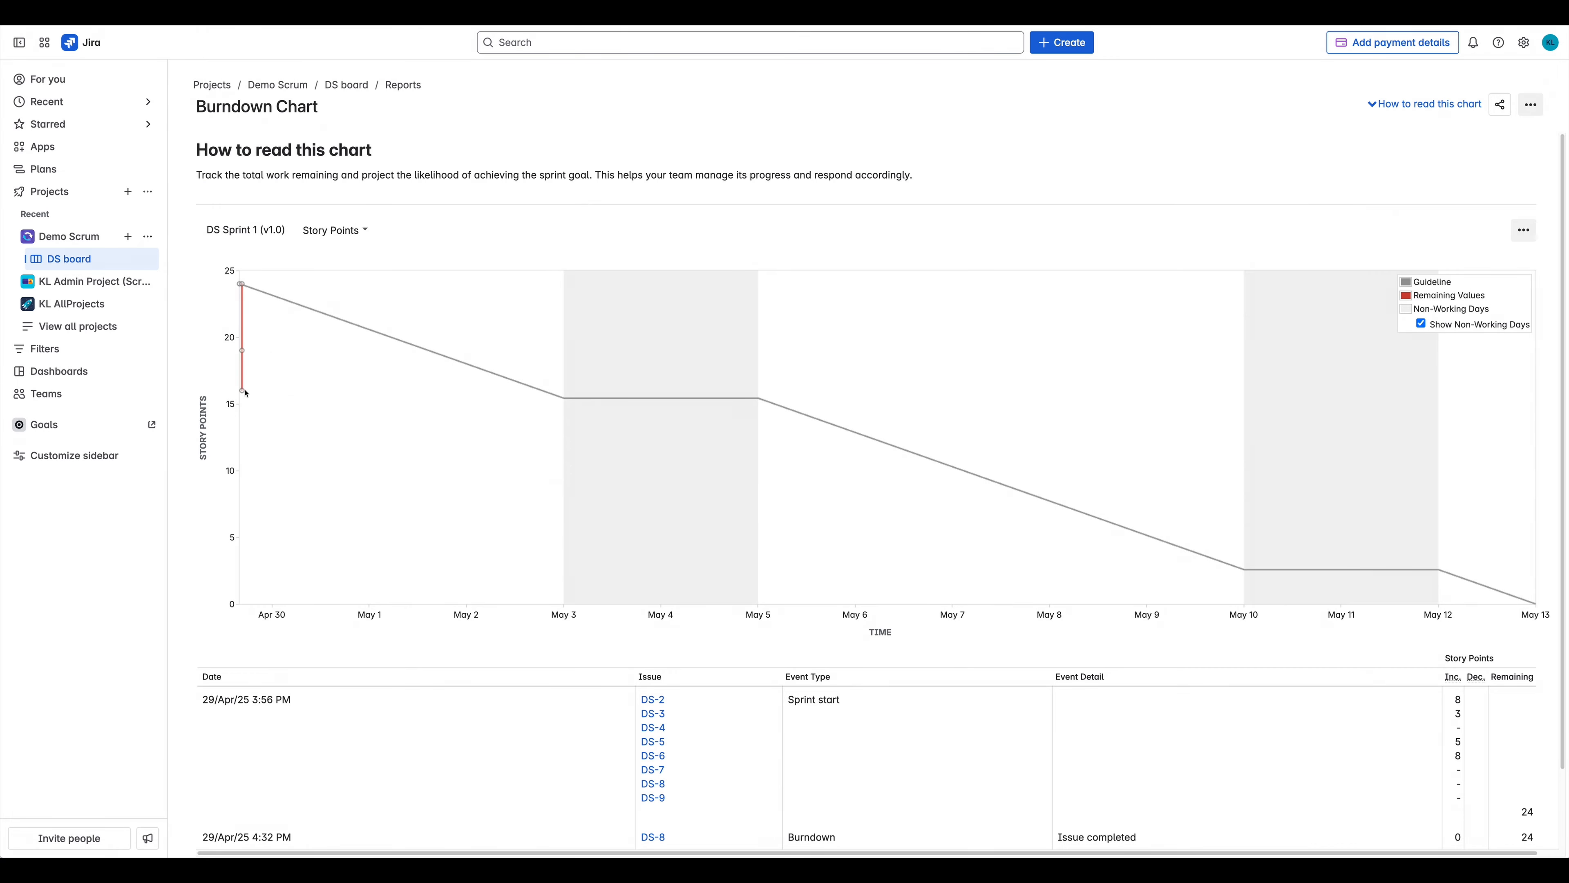